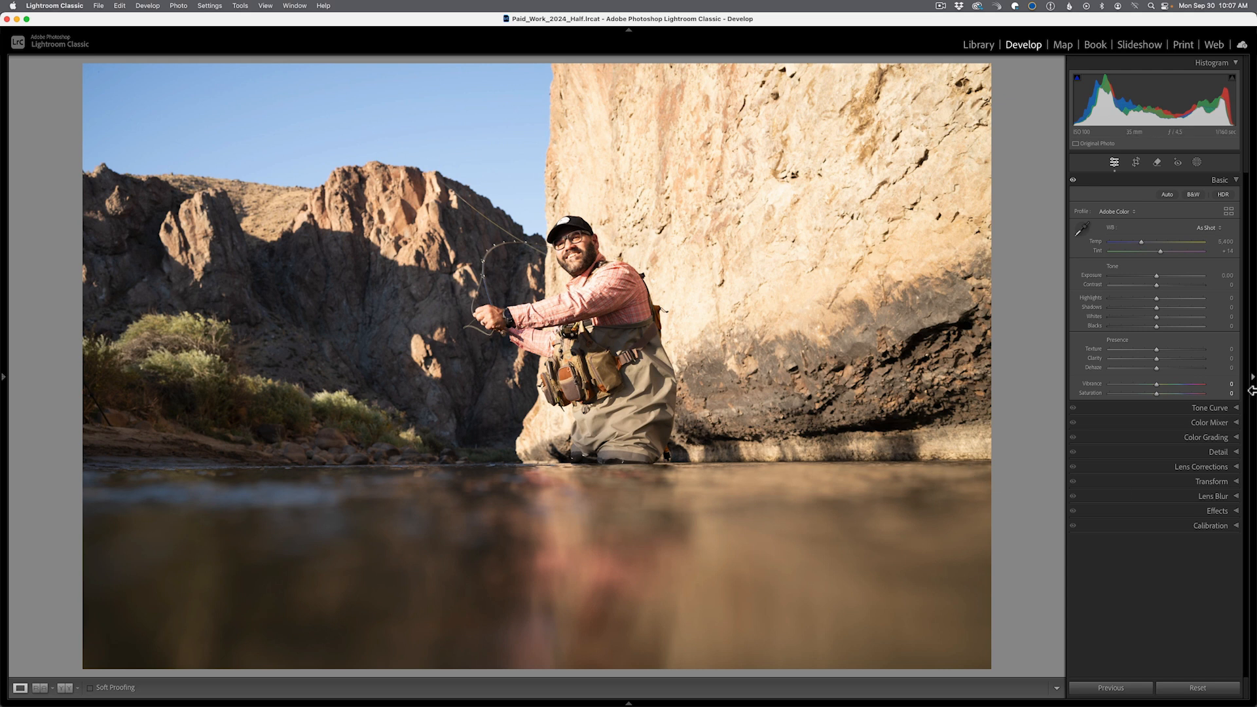
- Open the Develop module and check whether Solo Mode is on in the adjustment panel options
left_click(1016, 46)
left_click(4, 379)
right_click(1200, 179)
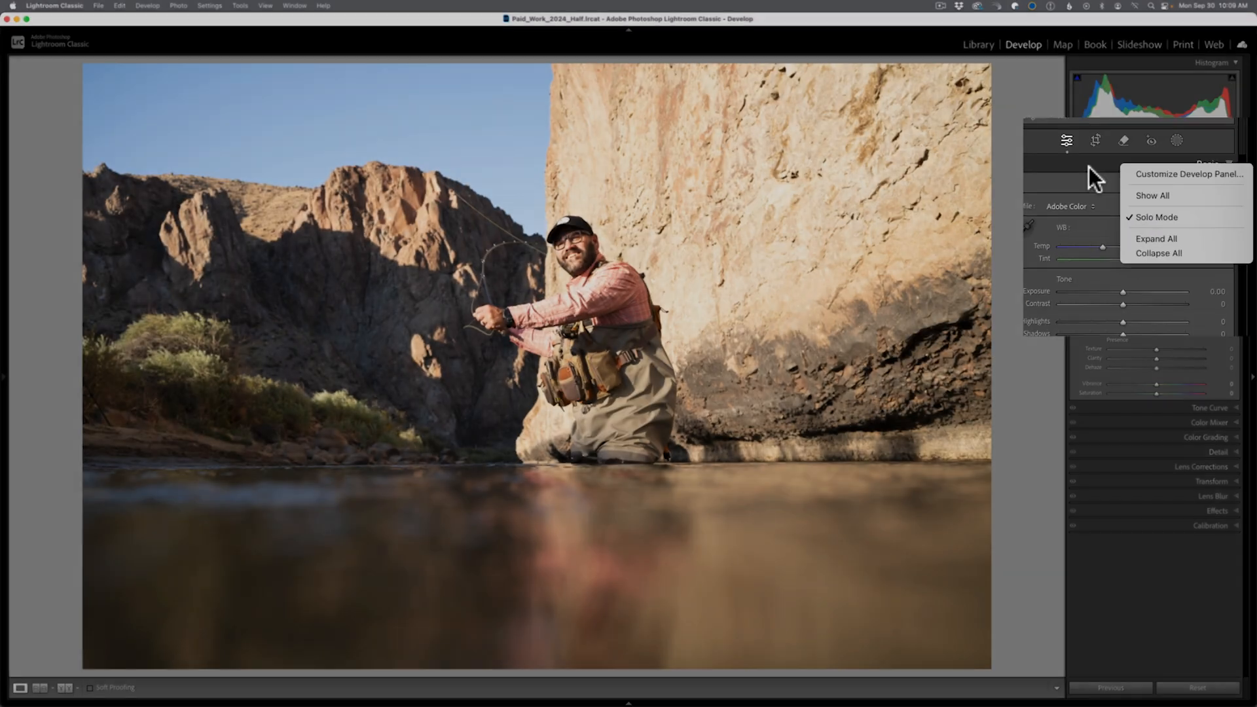
left_click(977, 126)
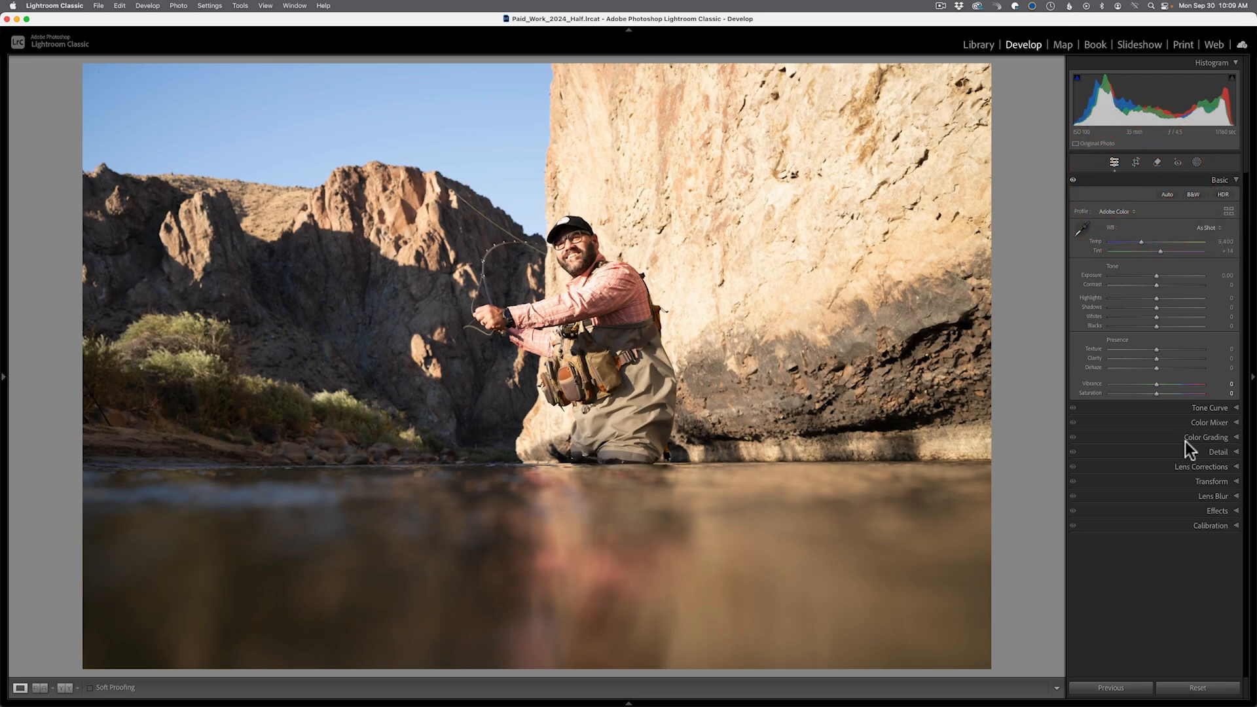
- Expand the Tone Curve panel and return to Basic, and collapse and reopen the Histogram
left_click(1170, 407)
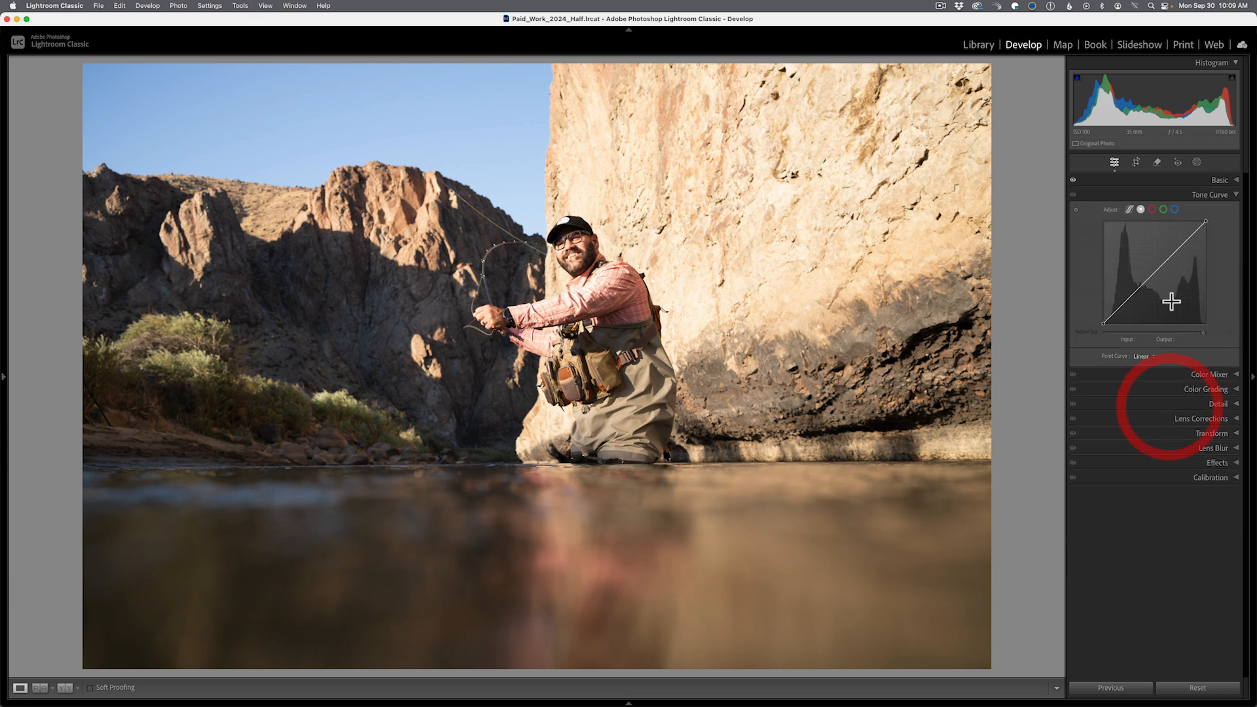
left_click(1185, 180)
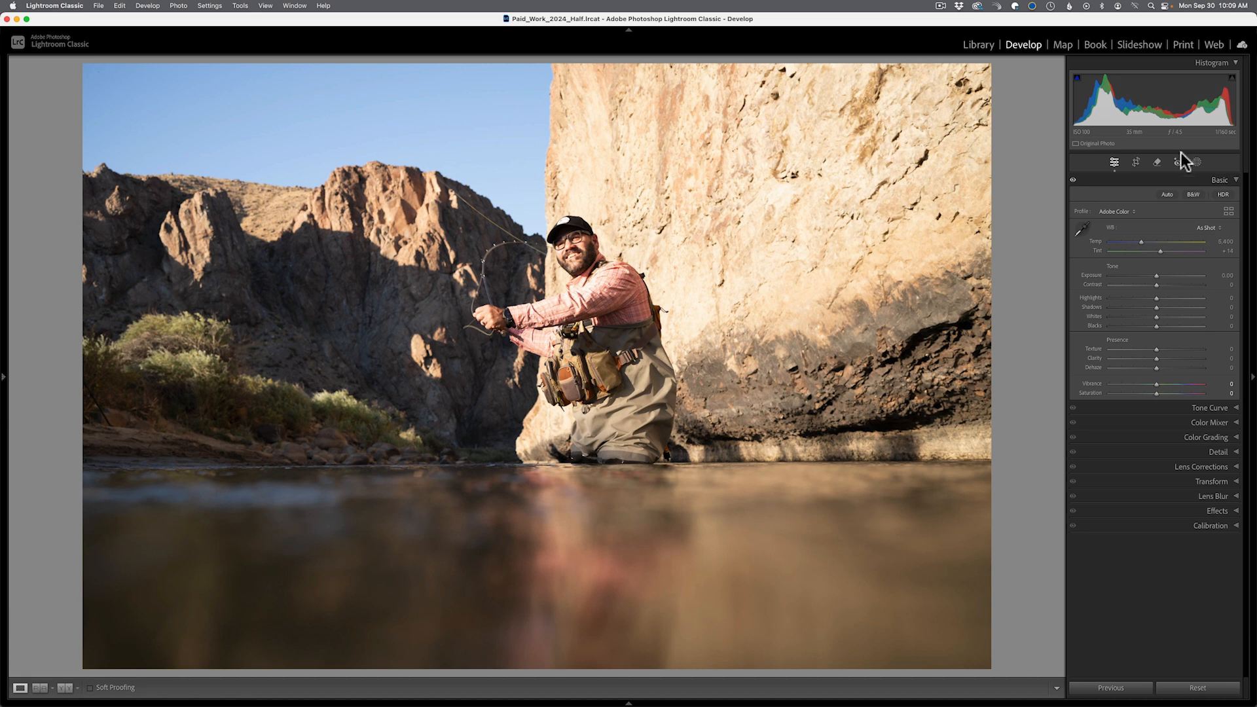
left_click(1209, 61)
left_click(1211, 63)
- Try the automatic tone adjustment on the fisherman photo and undo it
left_click(1161, 193)
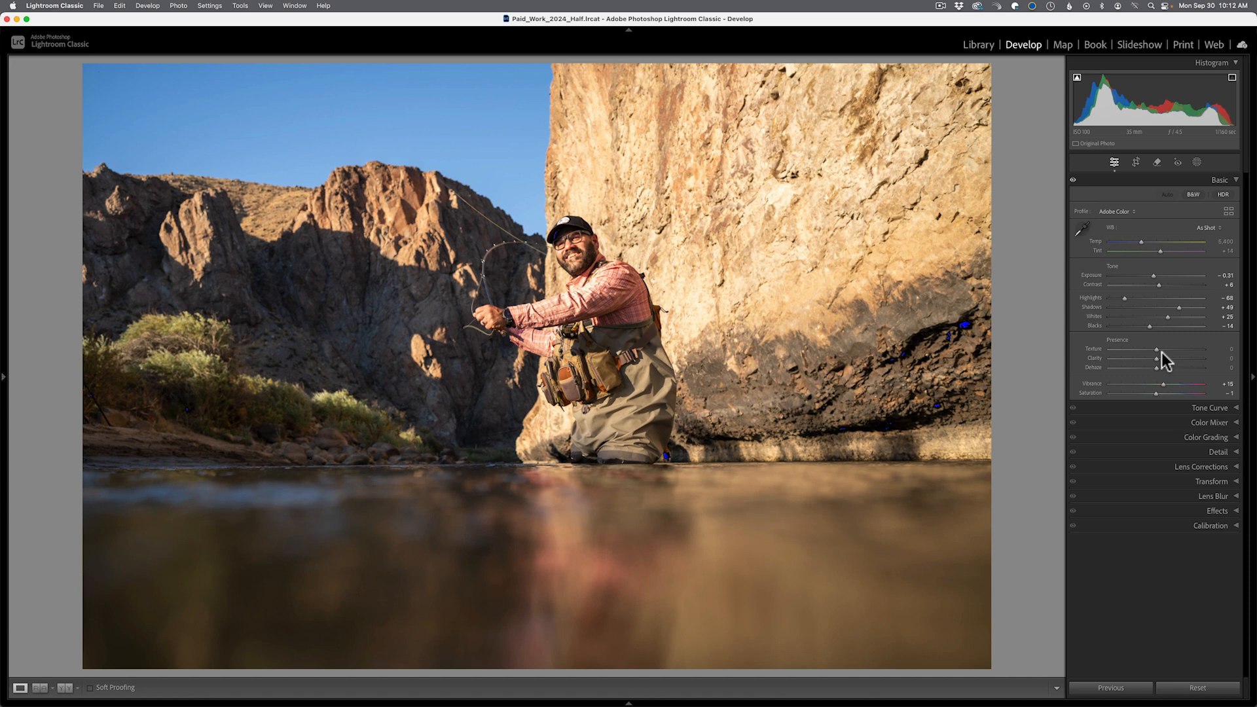
left_click(118, 6)
left_click(124, 21)
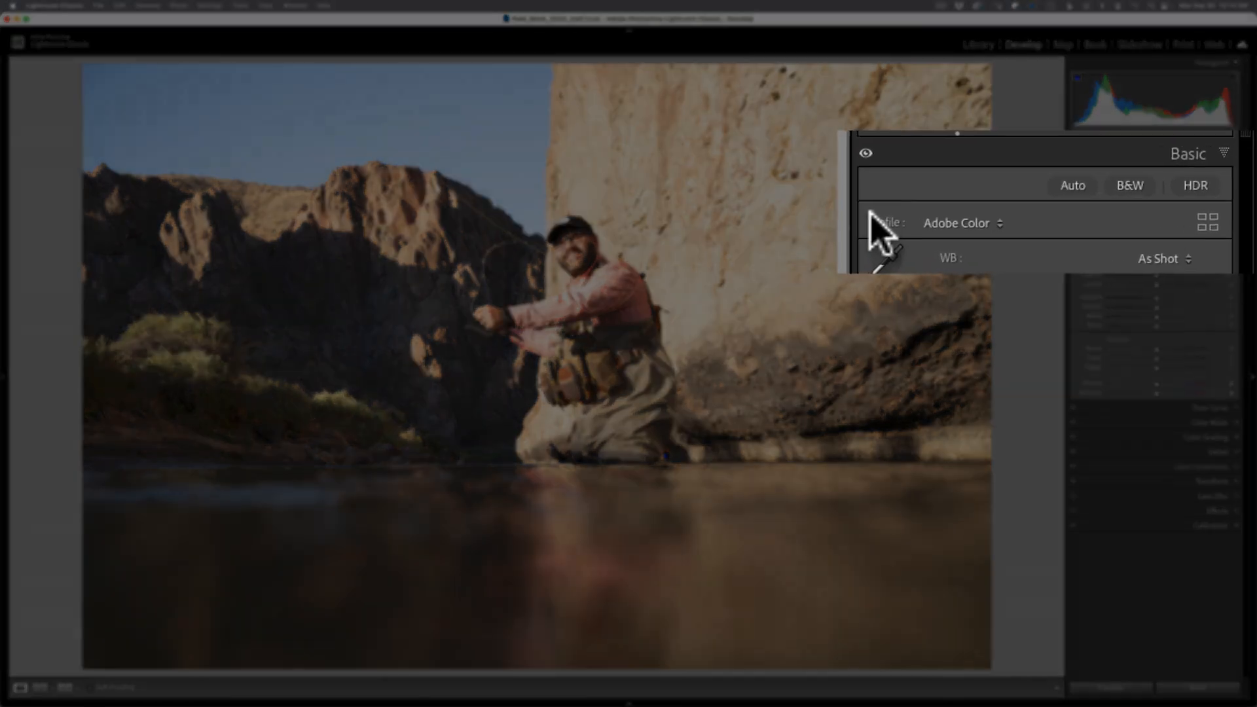
- Try the Adobe Landscape profile on the photo and switch back to Adobe Color
left_click(854, 213)
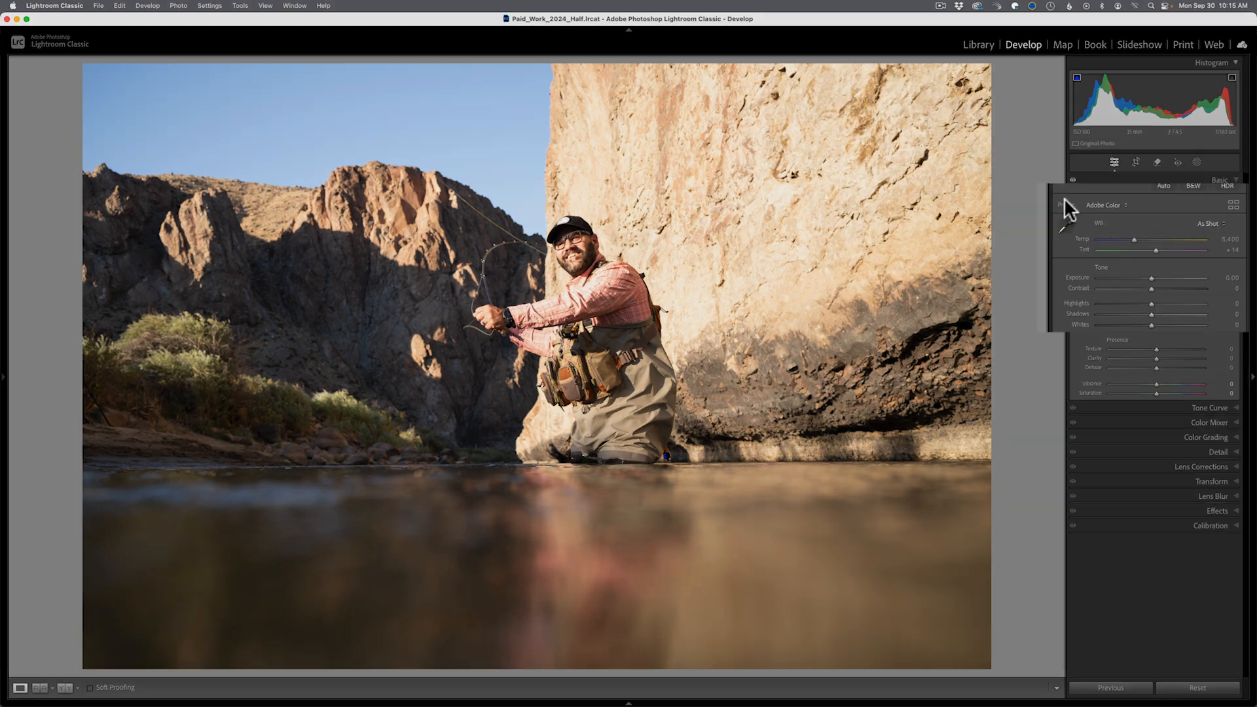
left_click(1113, 211)
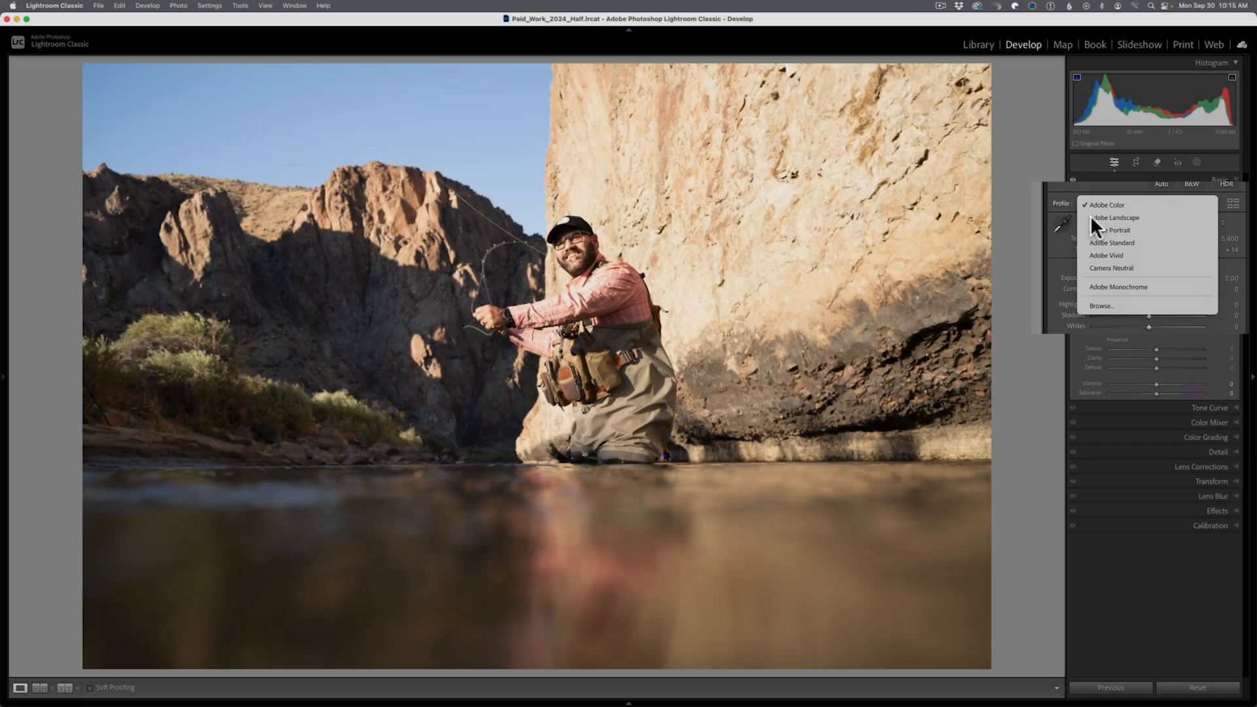
left_click(1090, 214)
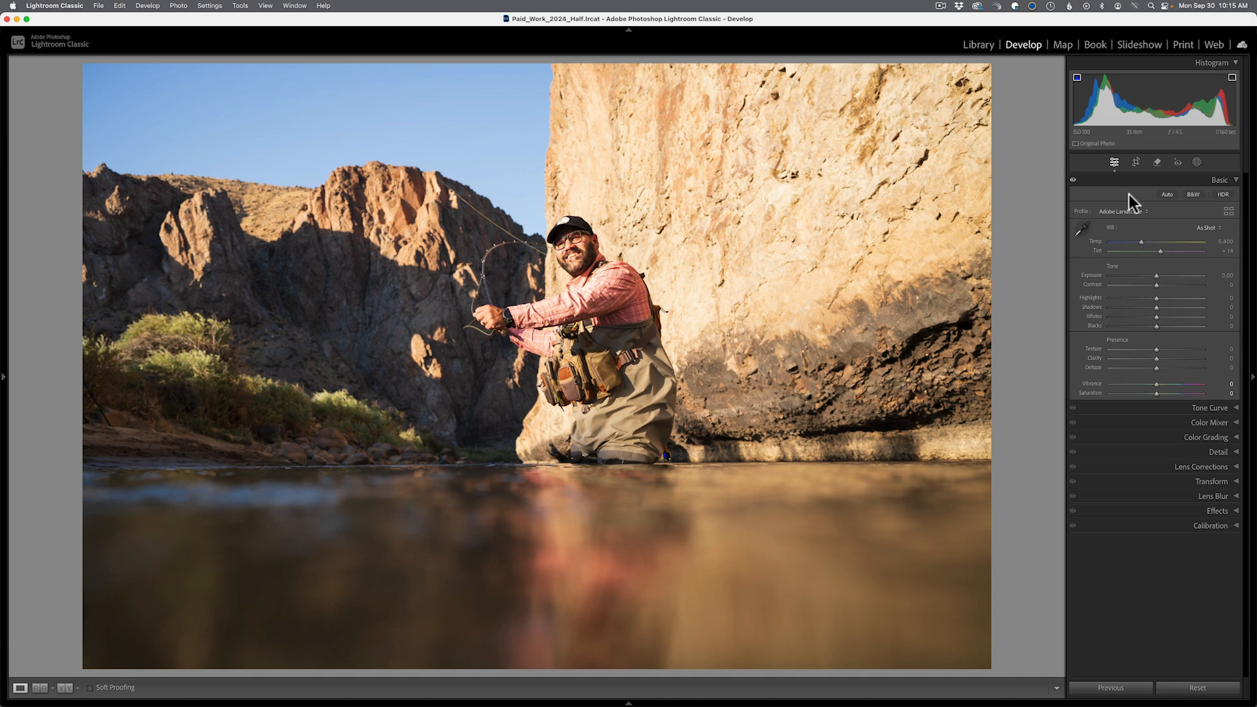
left_click(1125, 211)
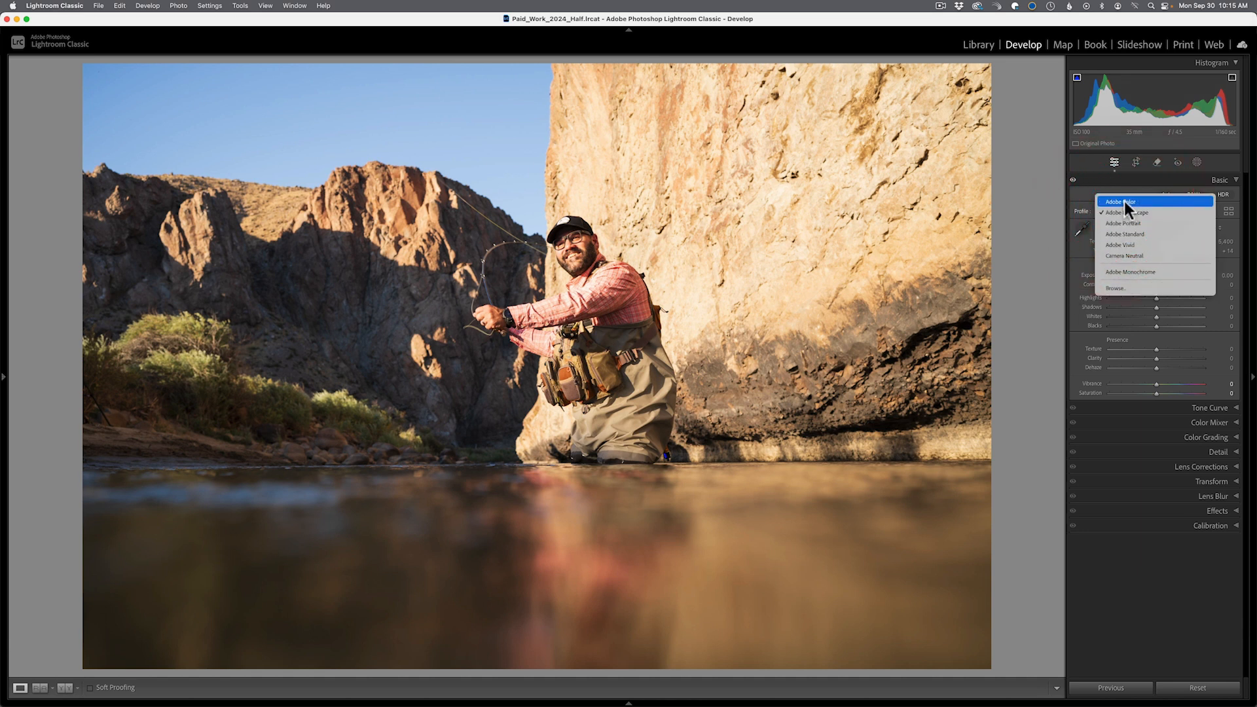
left_click(1125, 202)
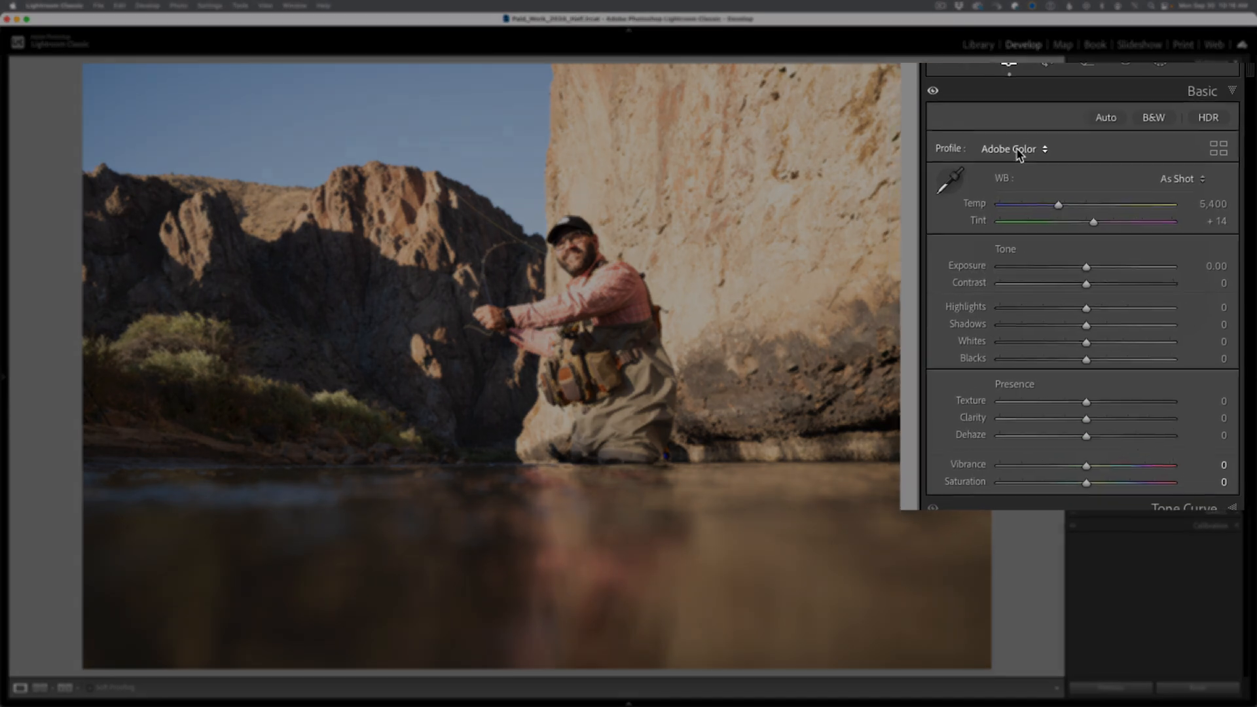
left_click(1121, 211)
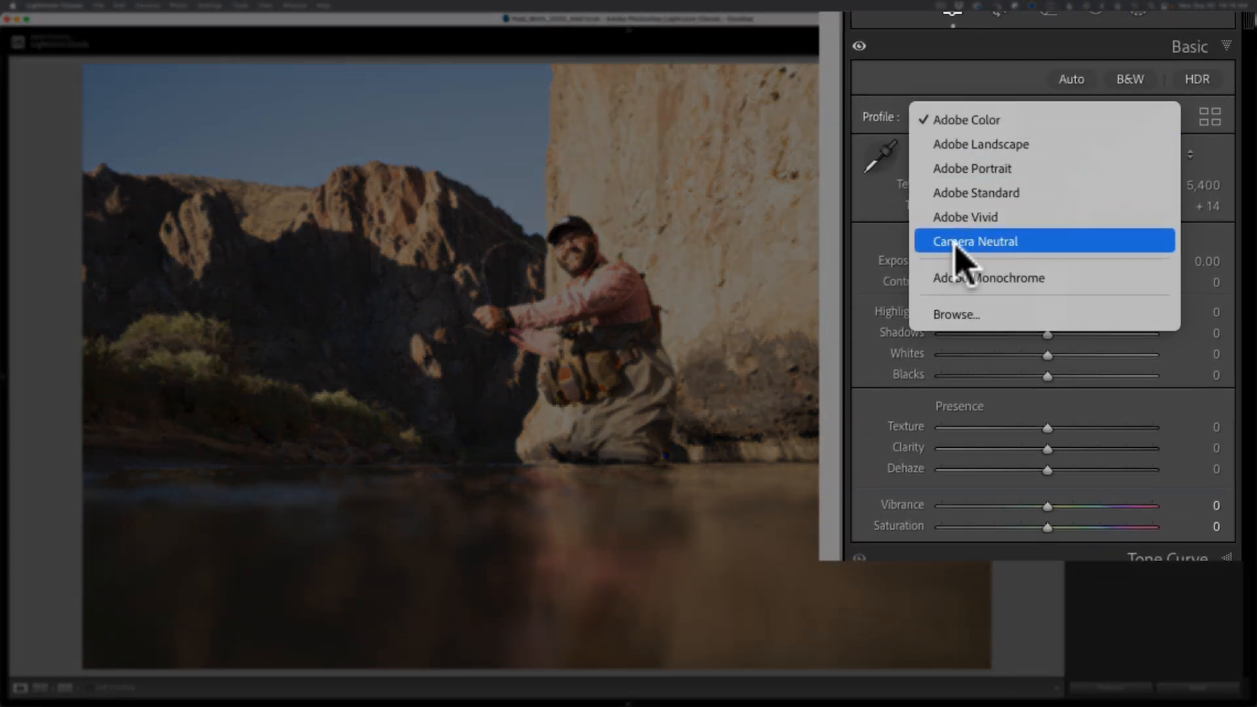
left_click(945, 75)
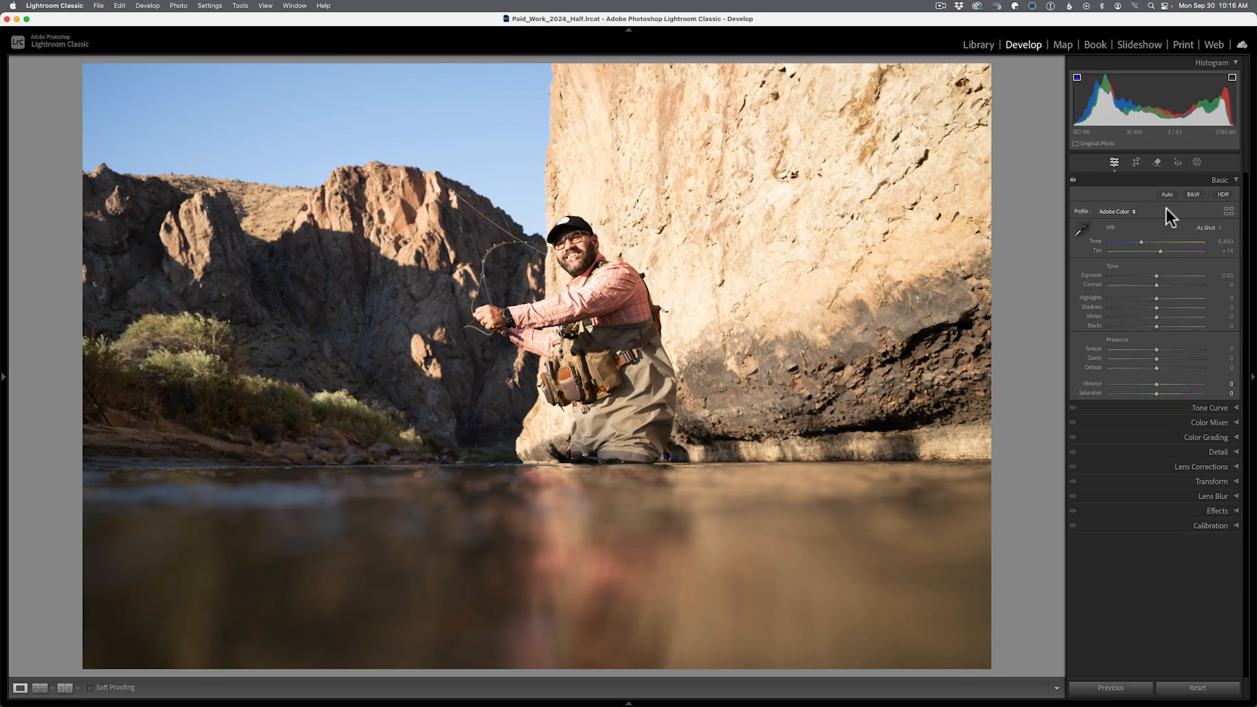
left_click(1122, 212)
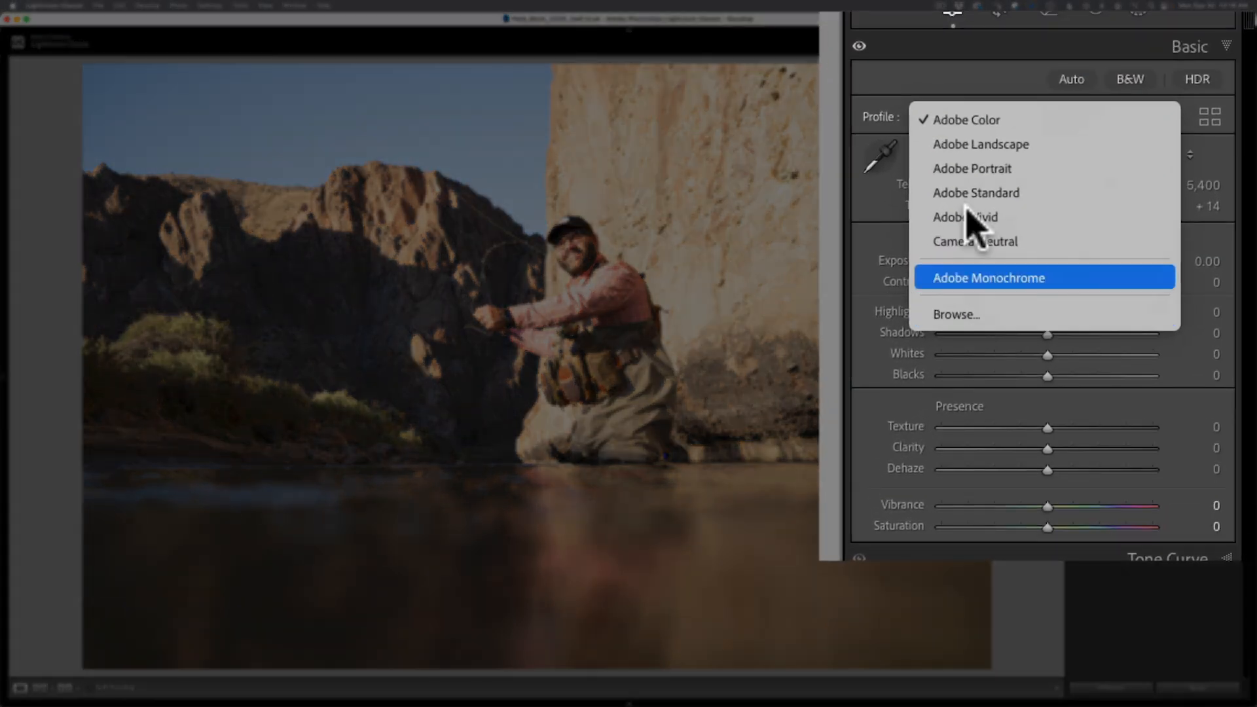
left_click(956, 92)
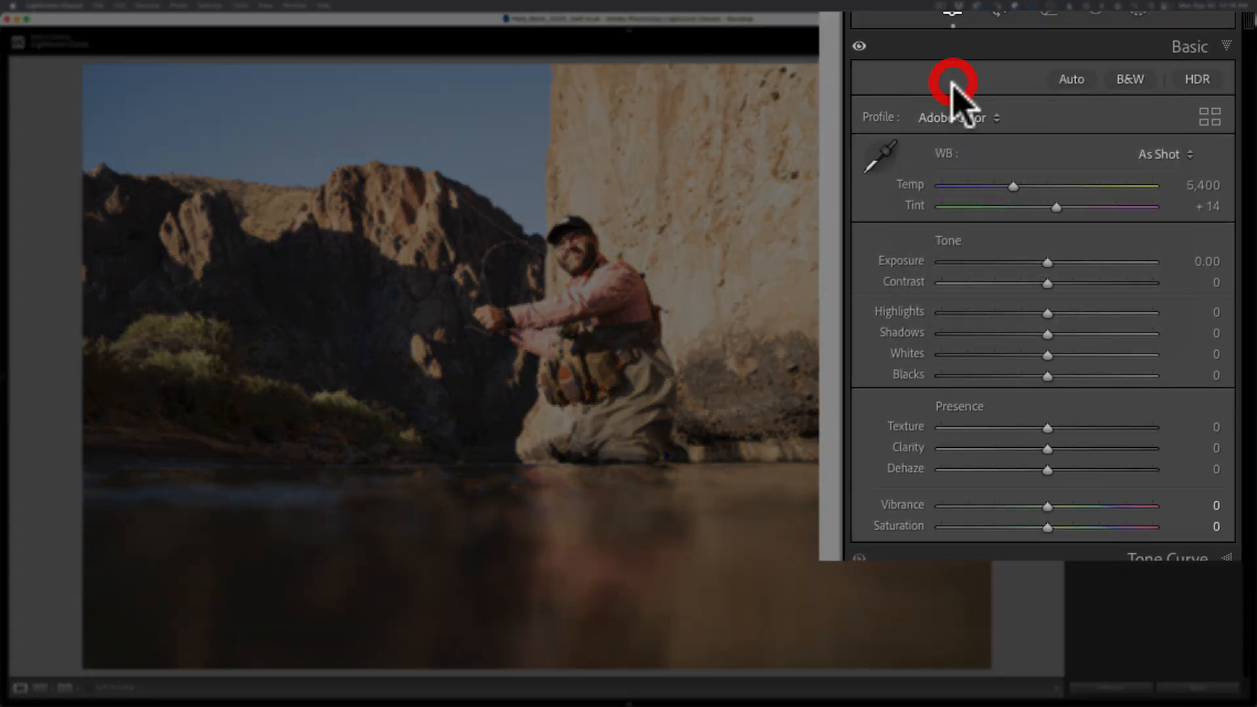
- Open the Profile Browser in Grid view with the Camera Matching group collapsed, and look through the Favorites profiles
left_click(1210, 120)
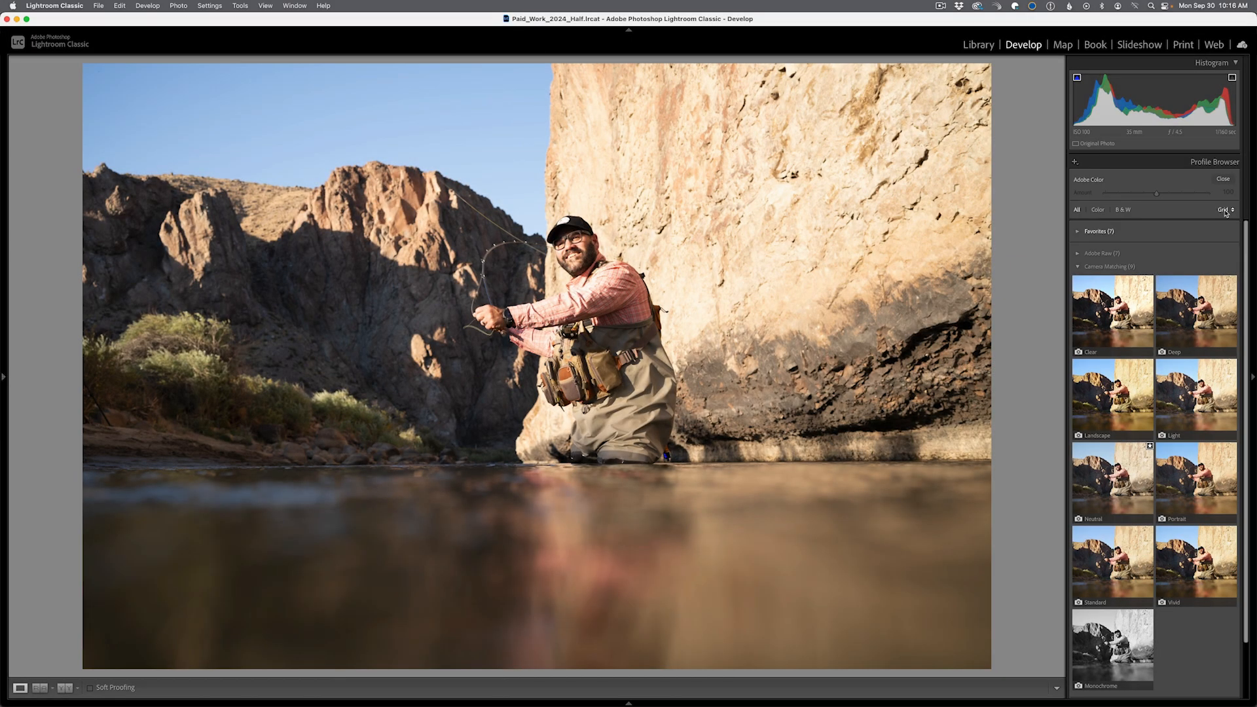
left_click(1077, 266)
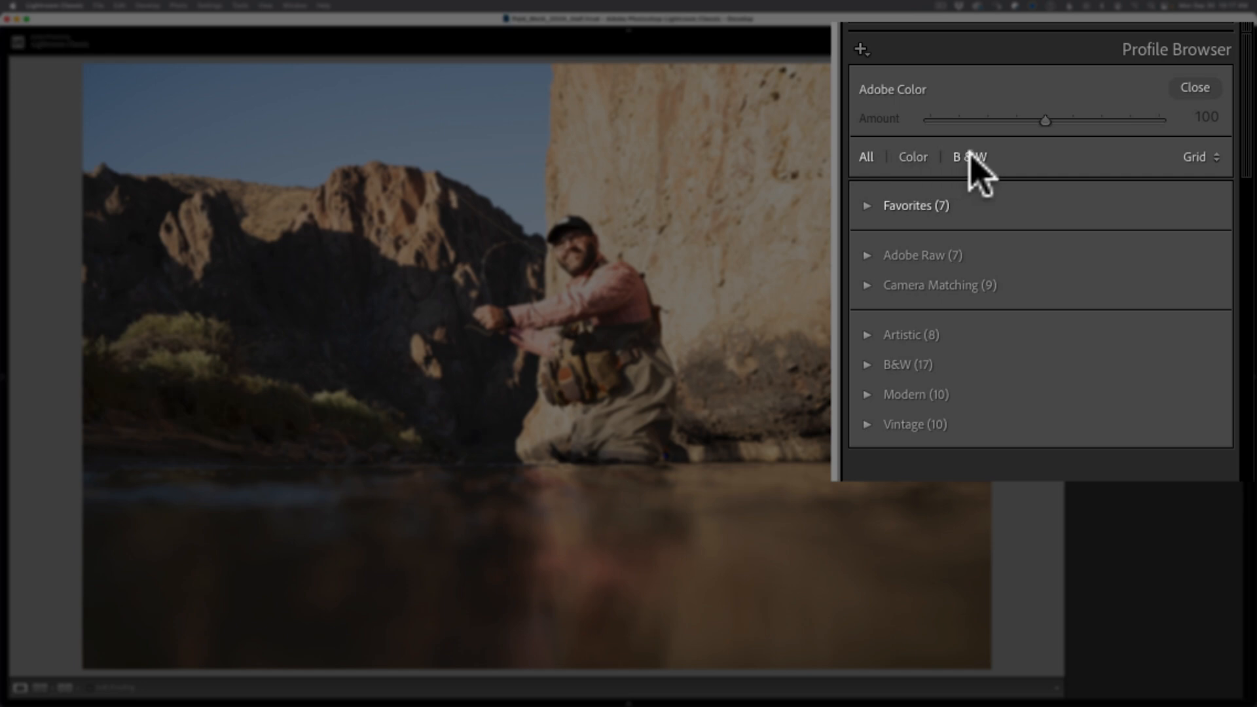
left_click(1204, 157)
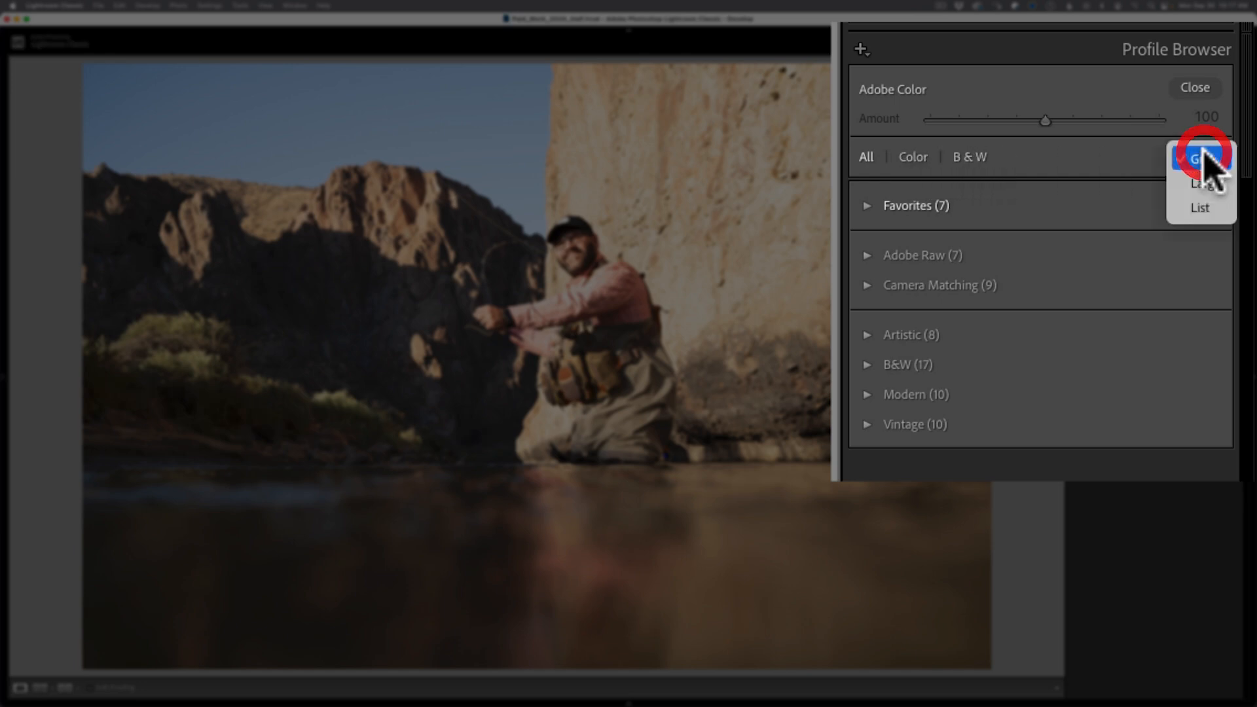
left_click(1200, 161)
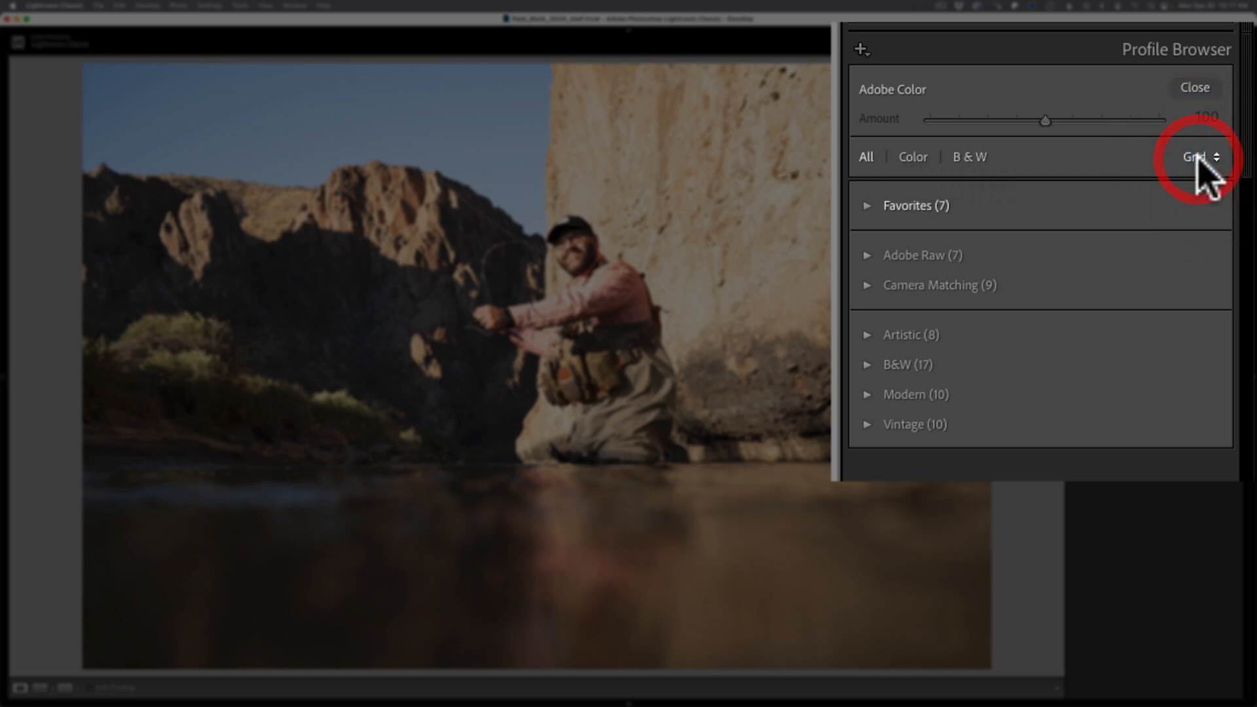
left_click(866, 206)
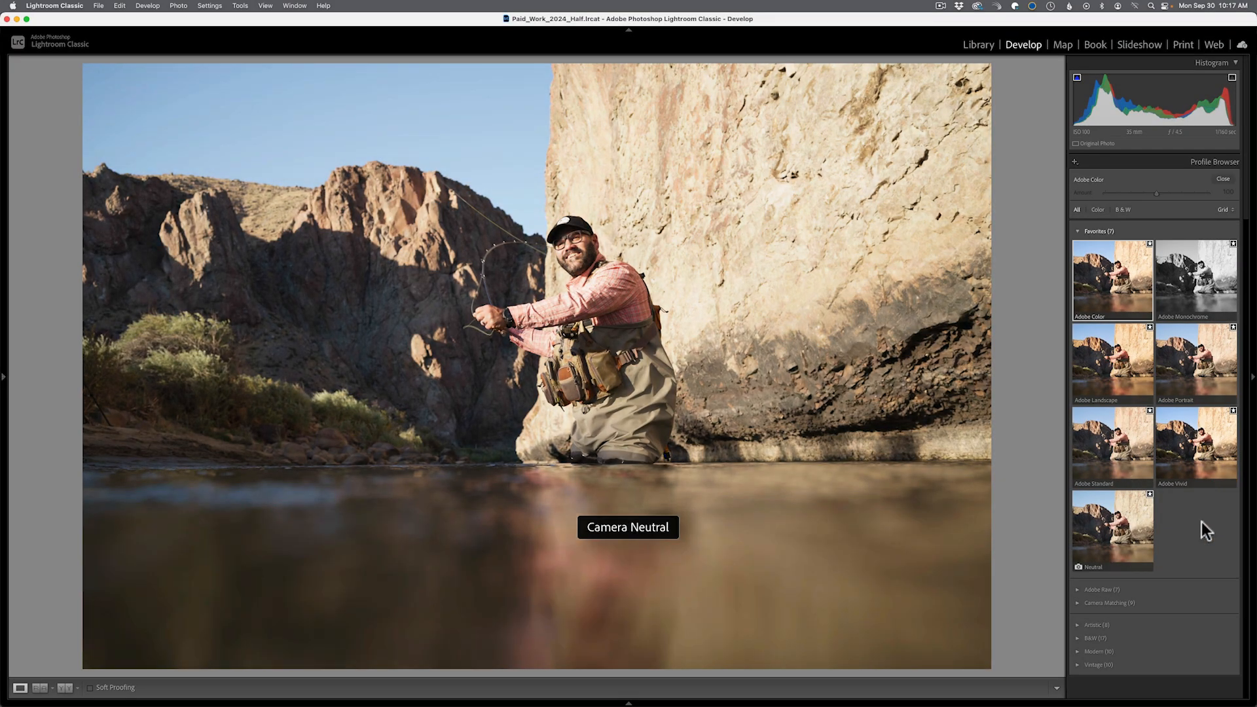
left_click(1106, 233)
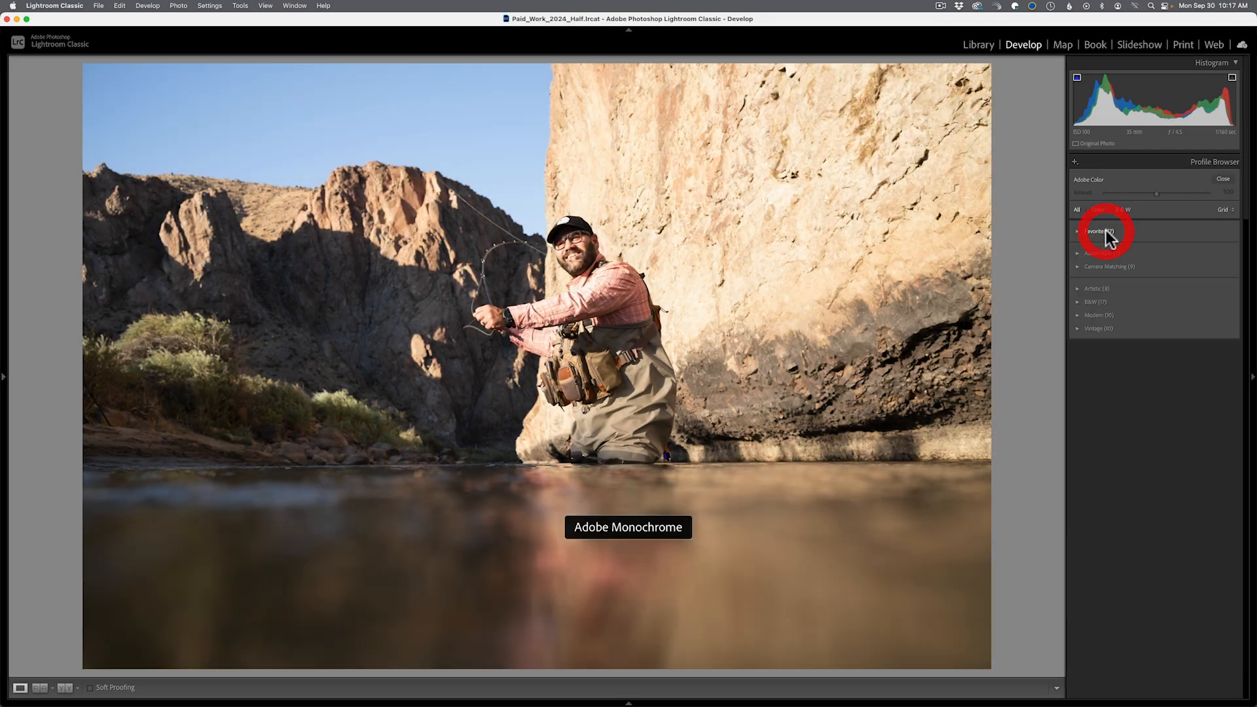
- Expand the Adobe Raw profiles and compare Adobe Landscape with Adobe Color on the photo
left_click(1079, 254)
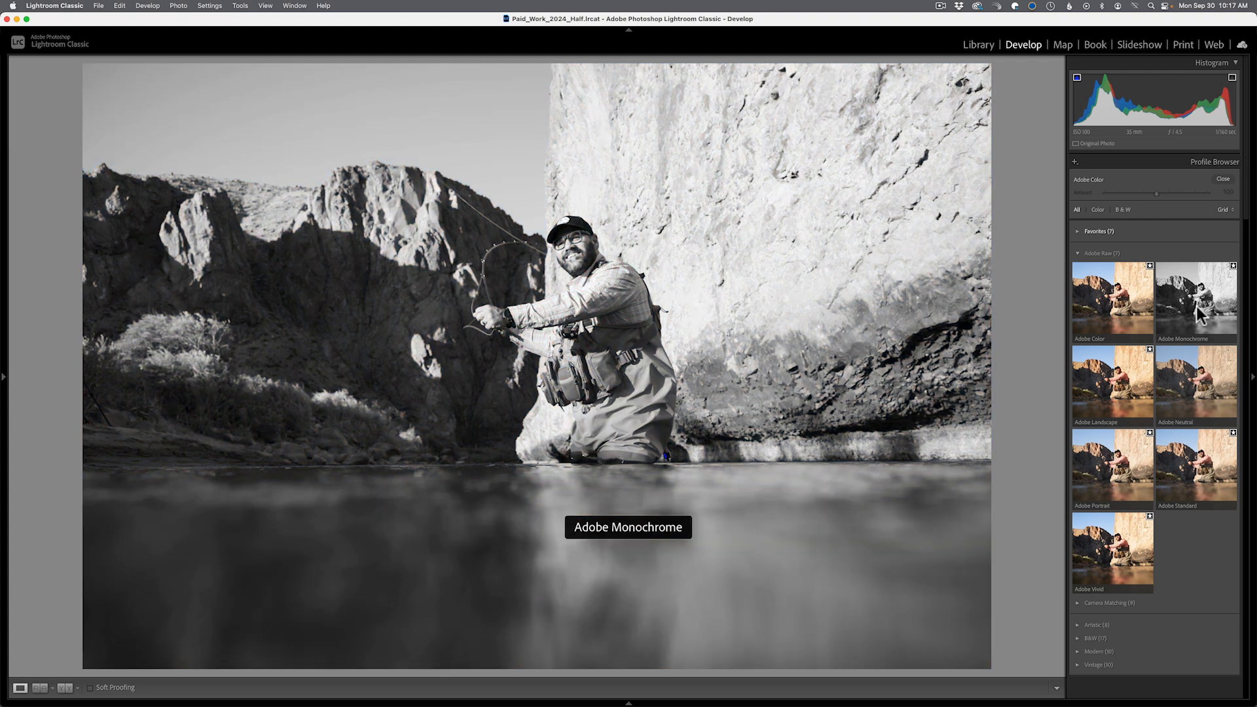
left_click(1113, 385)
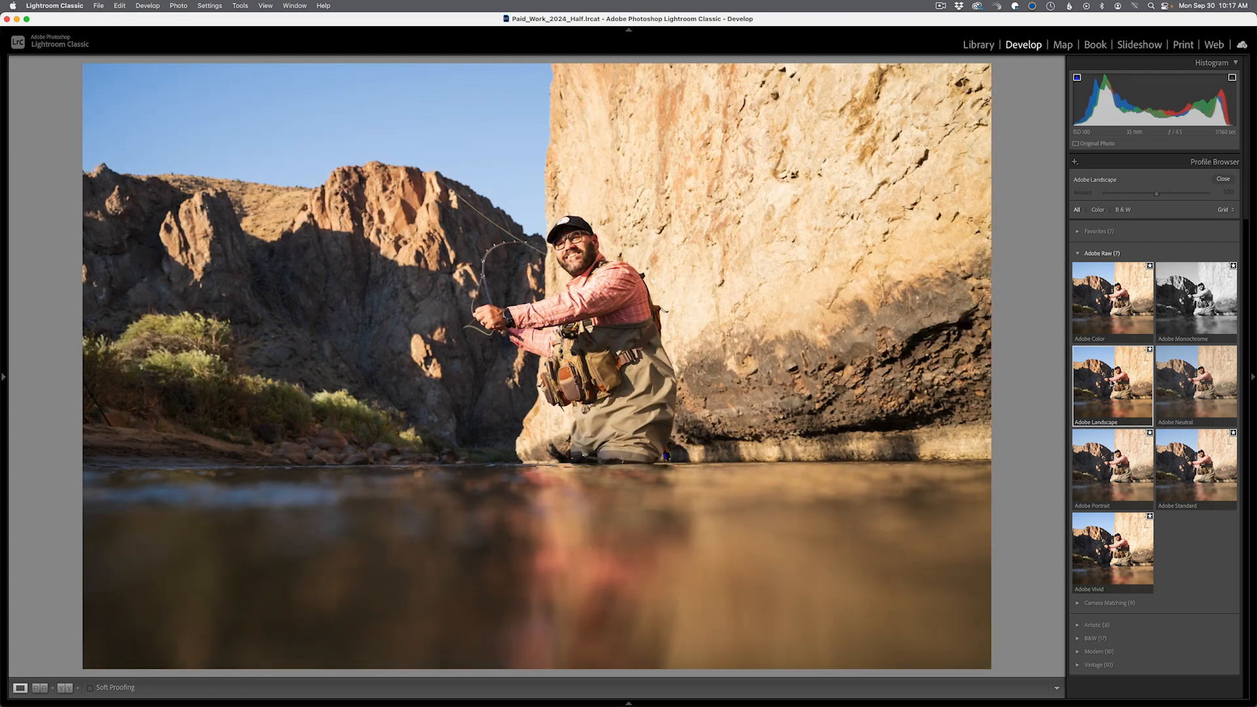
left_click(1112, 311)
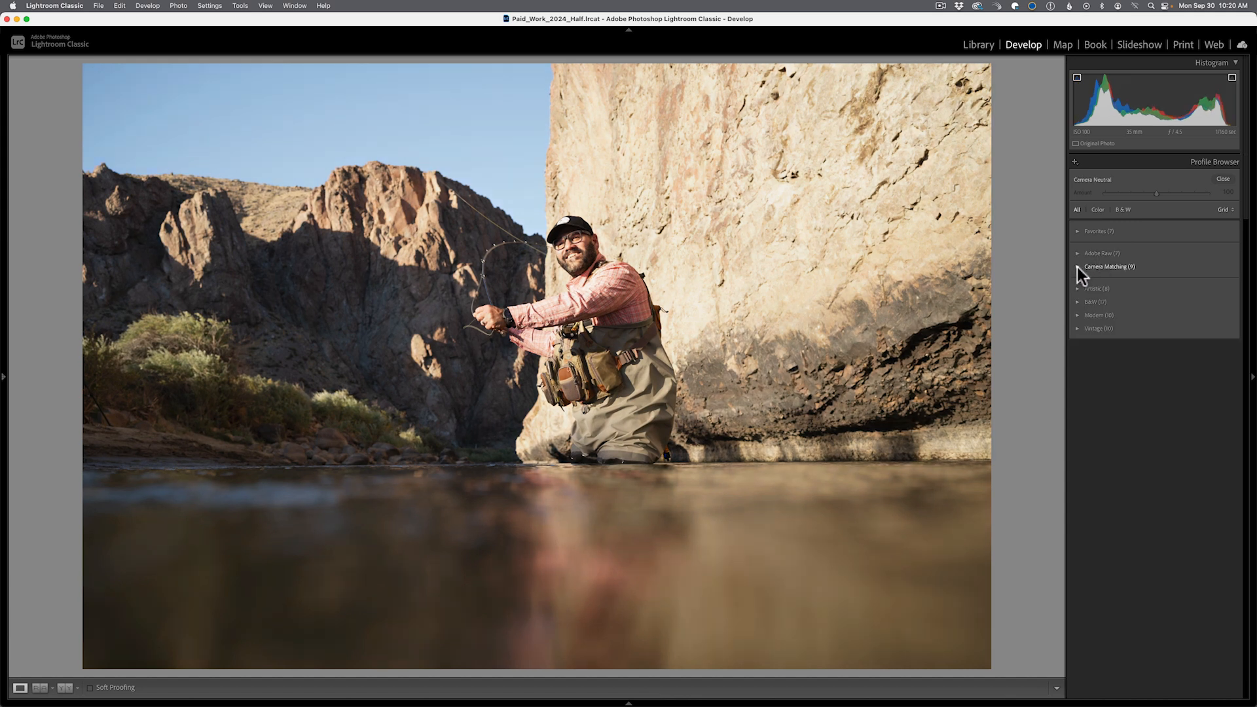
- Compare the Camera Landscape profile from Camera Matching with Adobe Color from the Adobe Raw group
left_click(1078, 267)
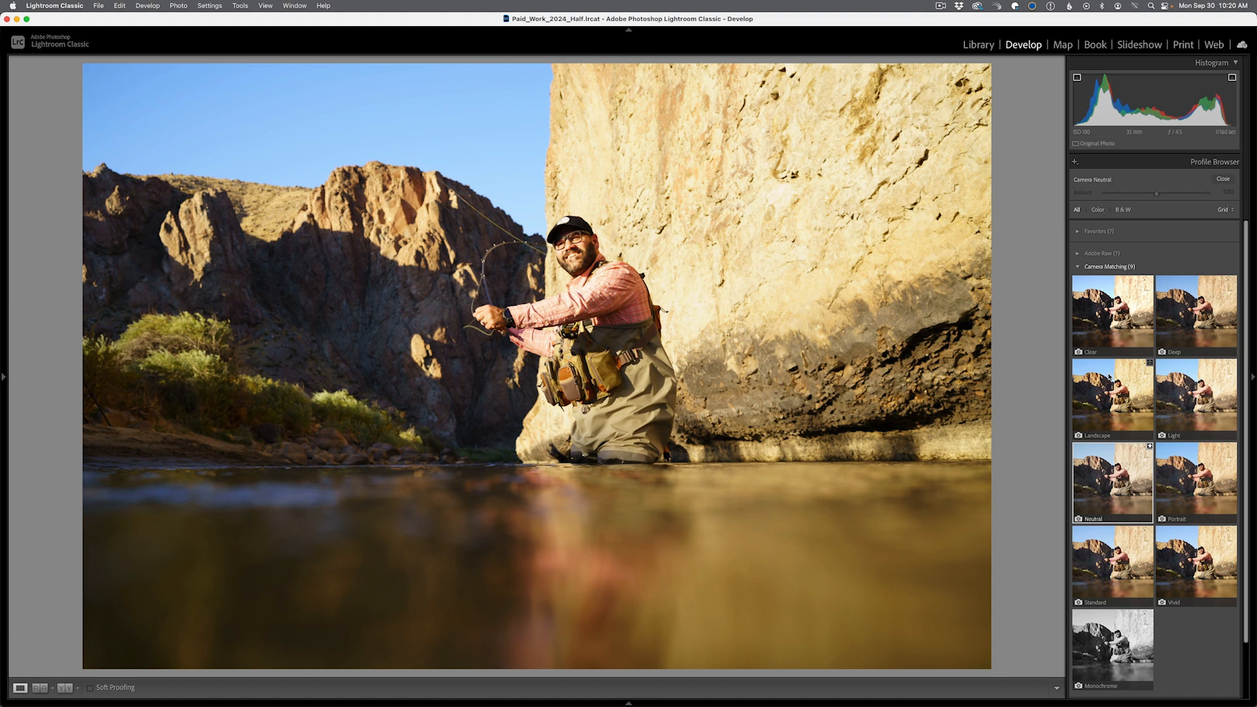
left_click(1092, 387)
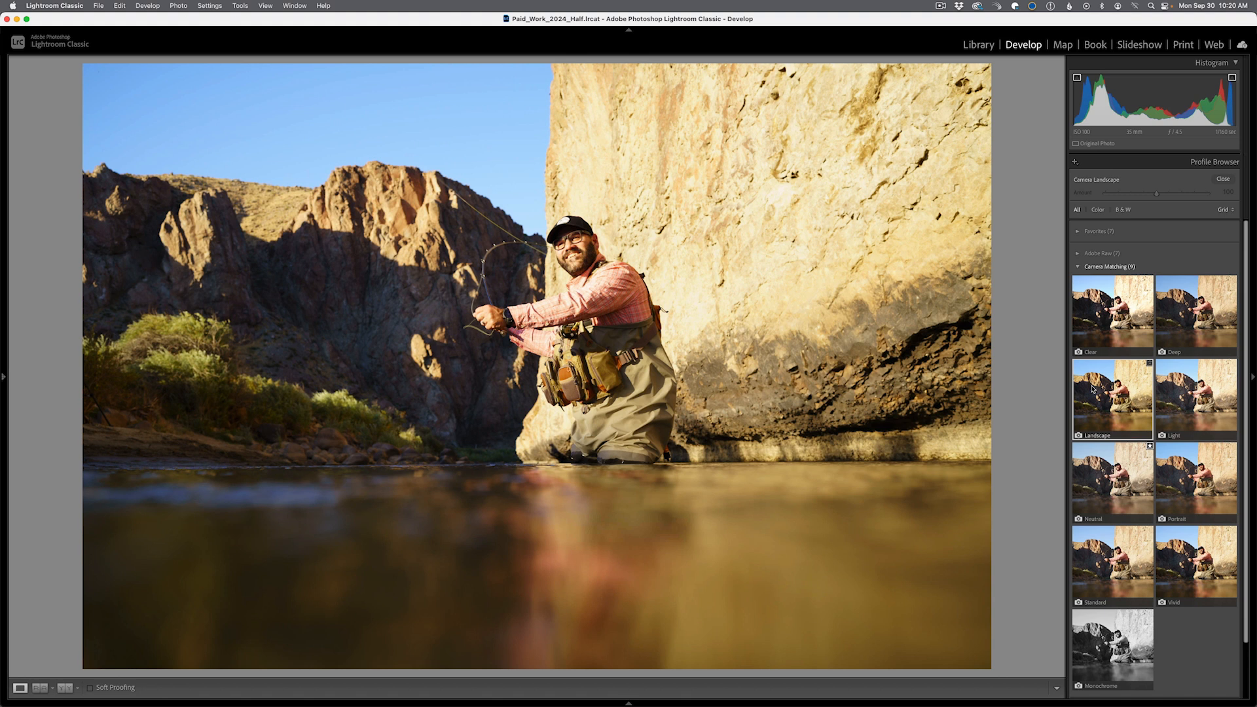
left_click(1086, 335)
left_click(1078, 254)
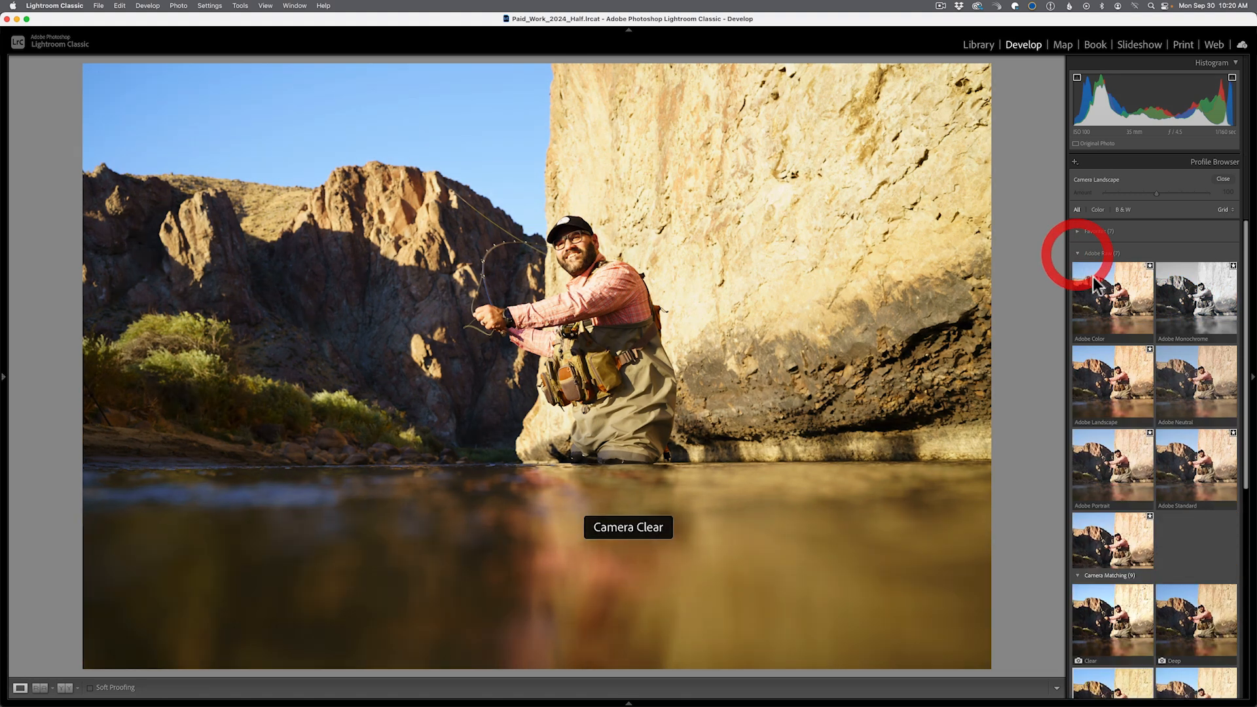
left_click(1100, 290)
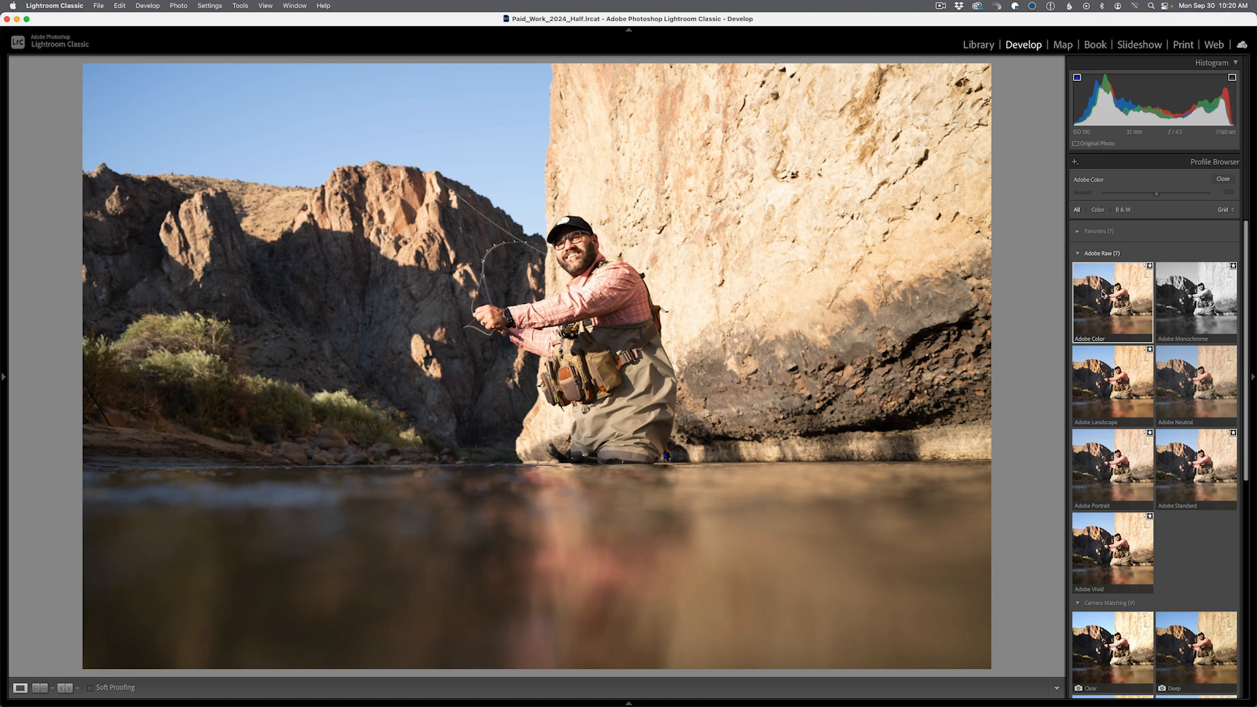
scroll(1107, 340, "down", 3)
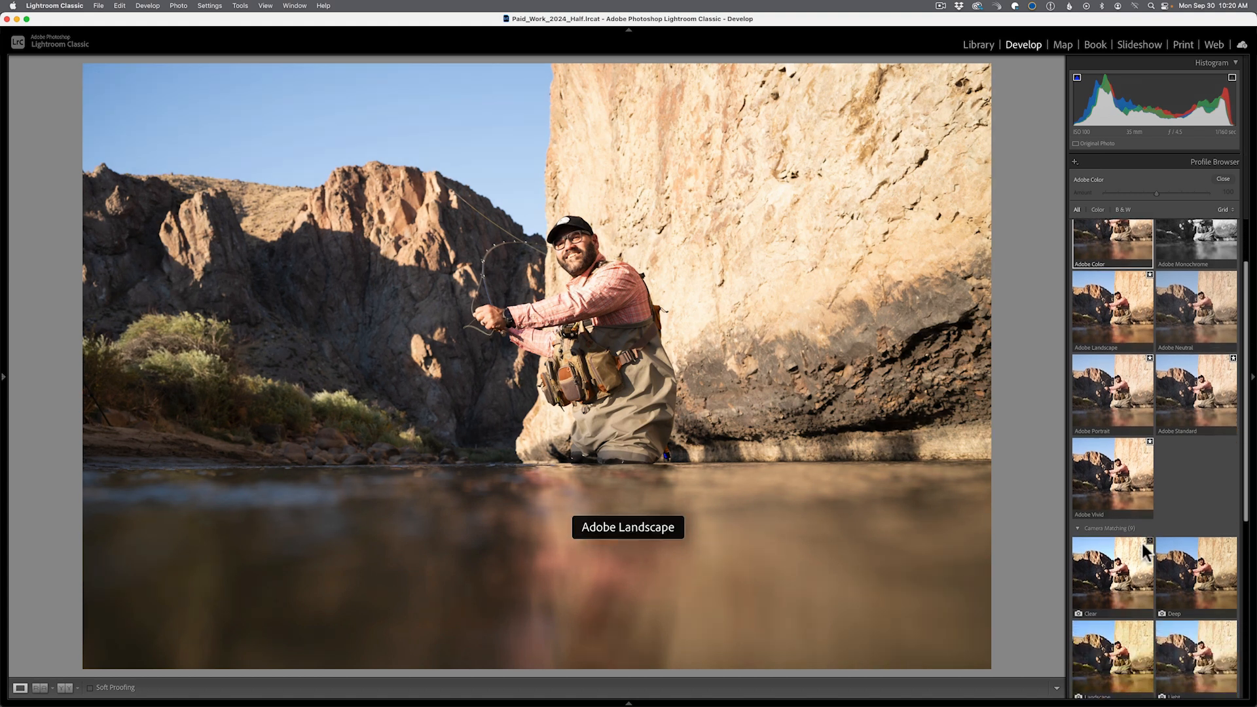
scroll(1127, 374, "up", 3)
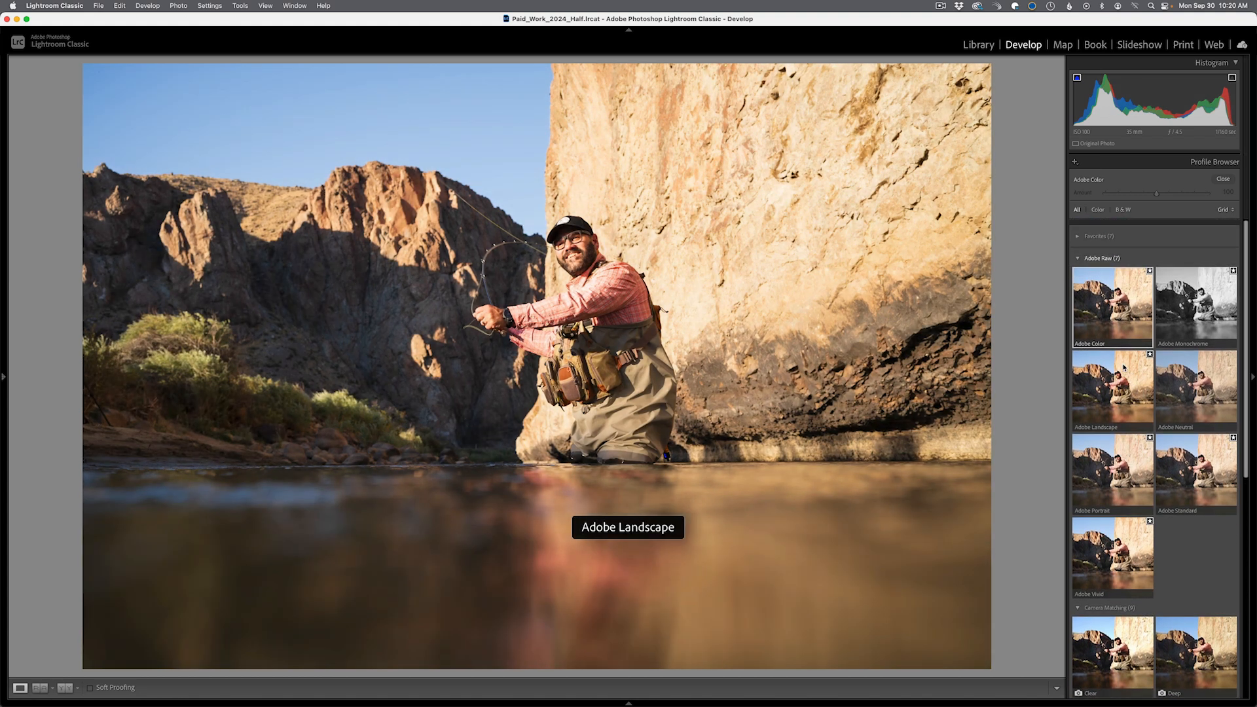
- Collapse the Adobe Raw group and try the Camera Neutral and Camera Landscape profiles on the photo
left_click(1079, 255)
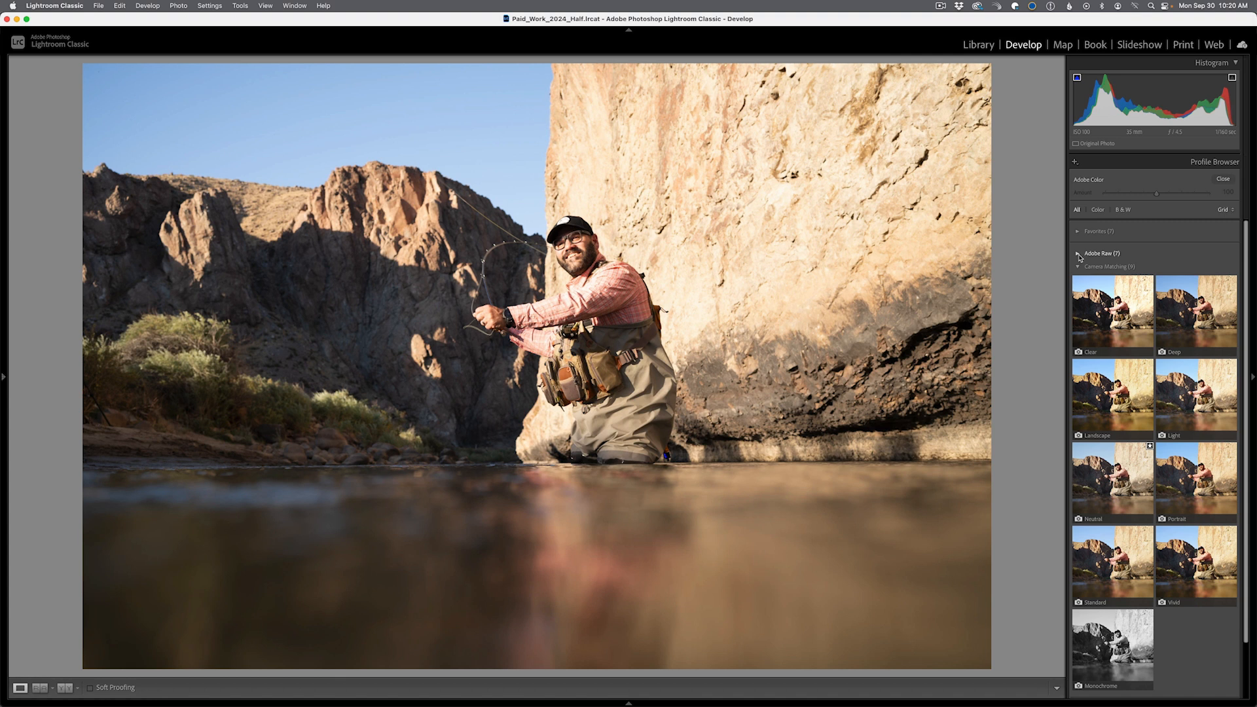
left_click(1108, 496)
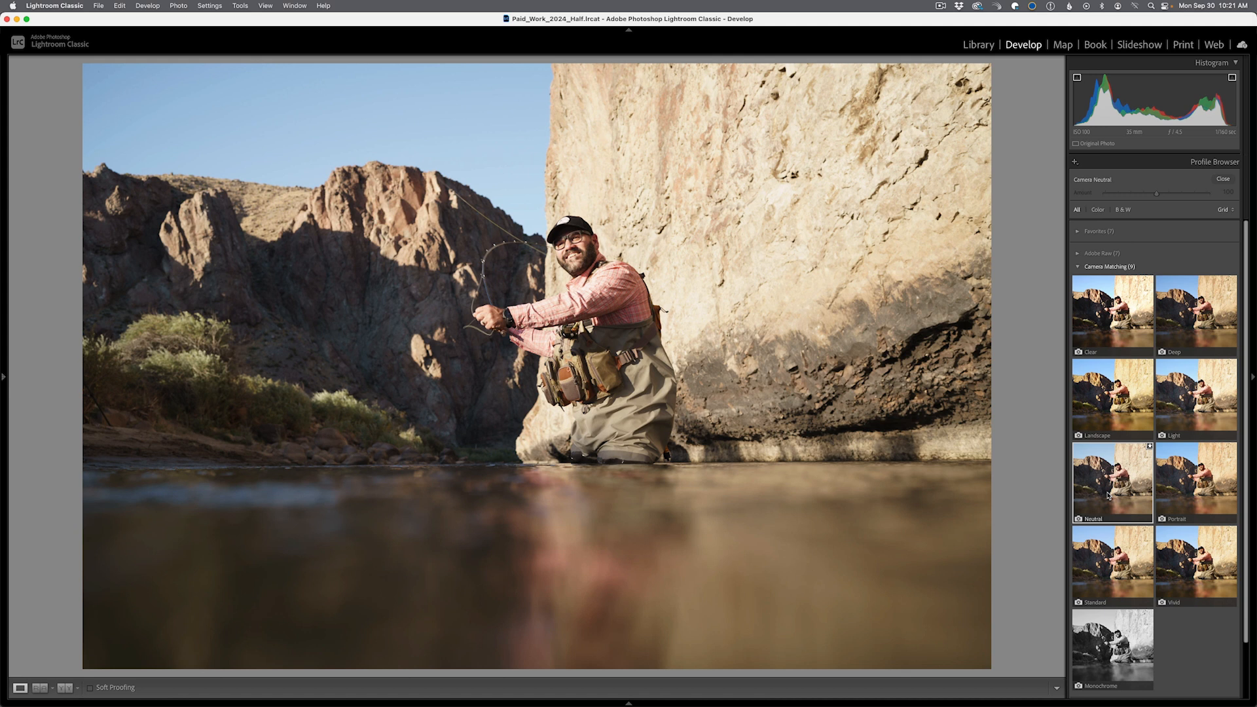
left_click(1104, 393)
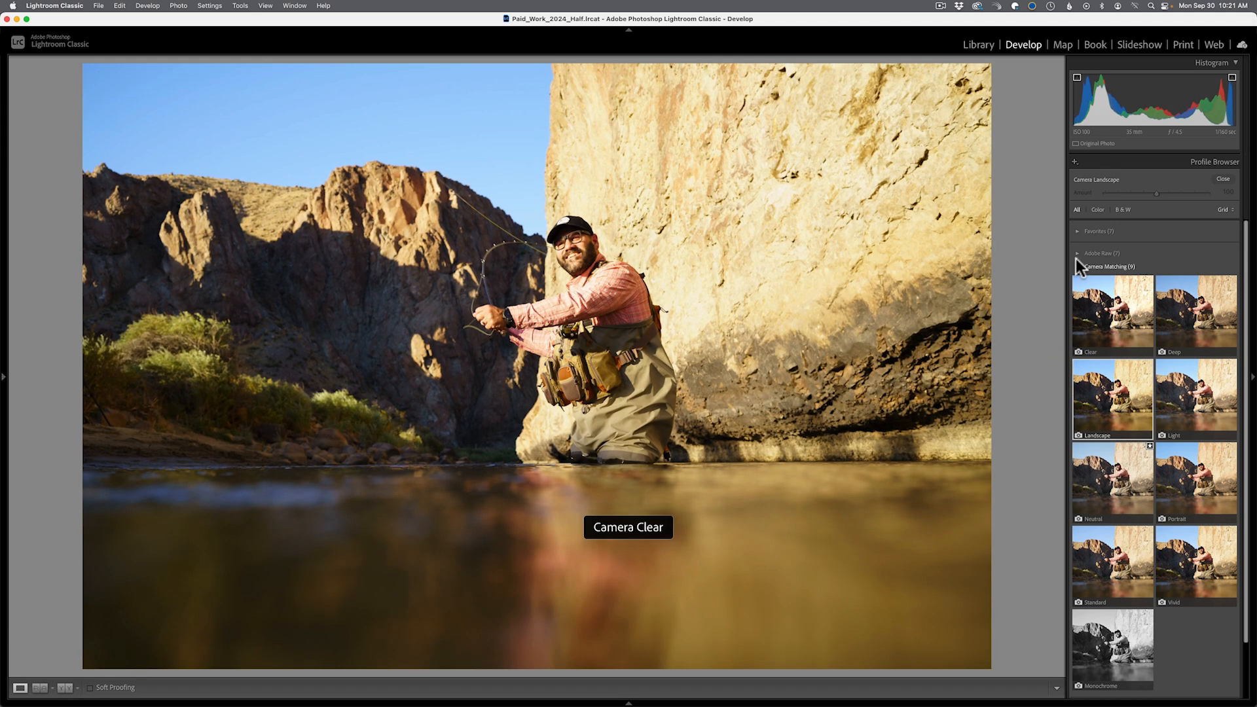
- Expand the Adobe Raw group again and apply the Adobe Landscape profile to the photo
left_click(1078, 254)
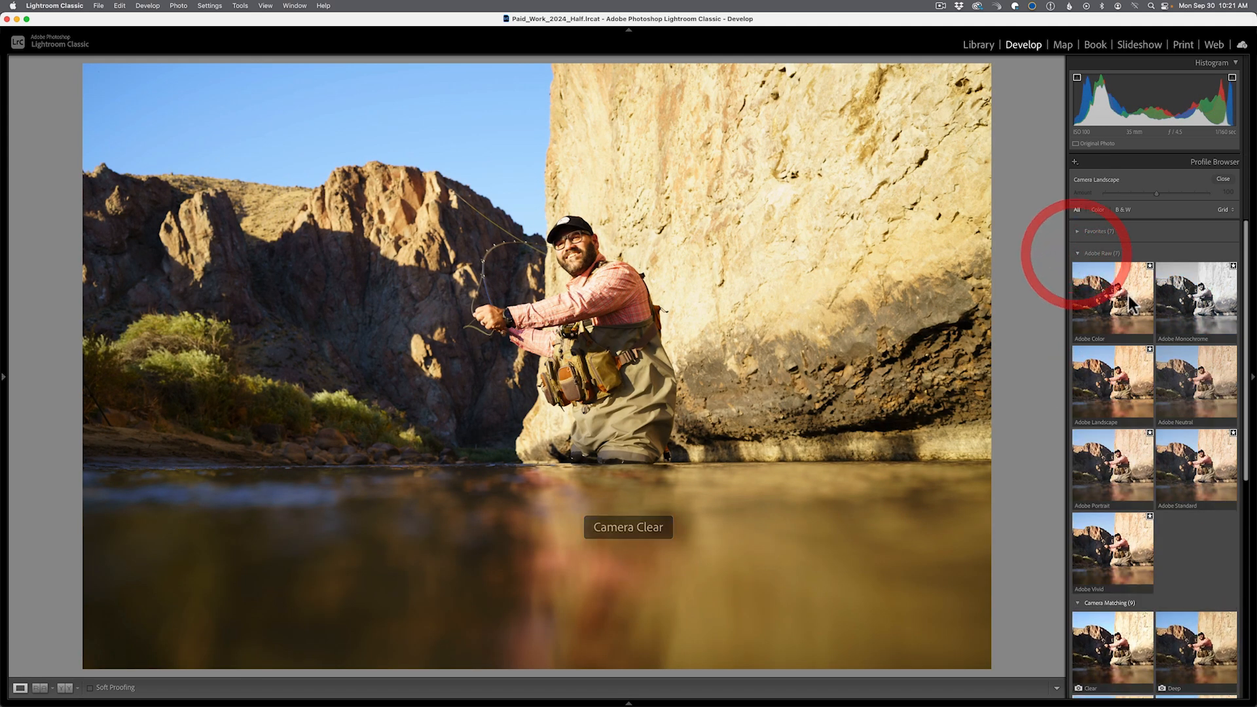
left_click(1101, 397)
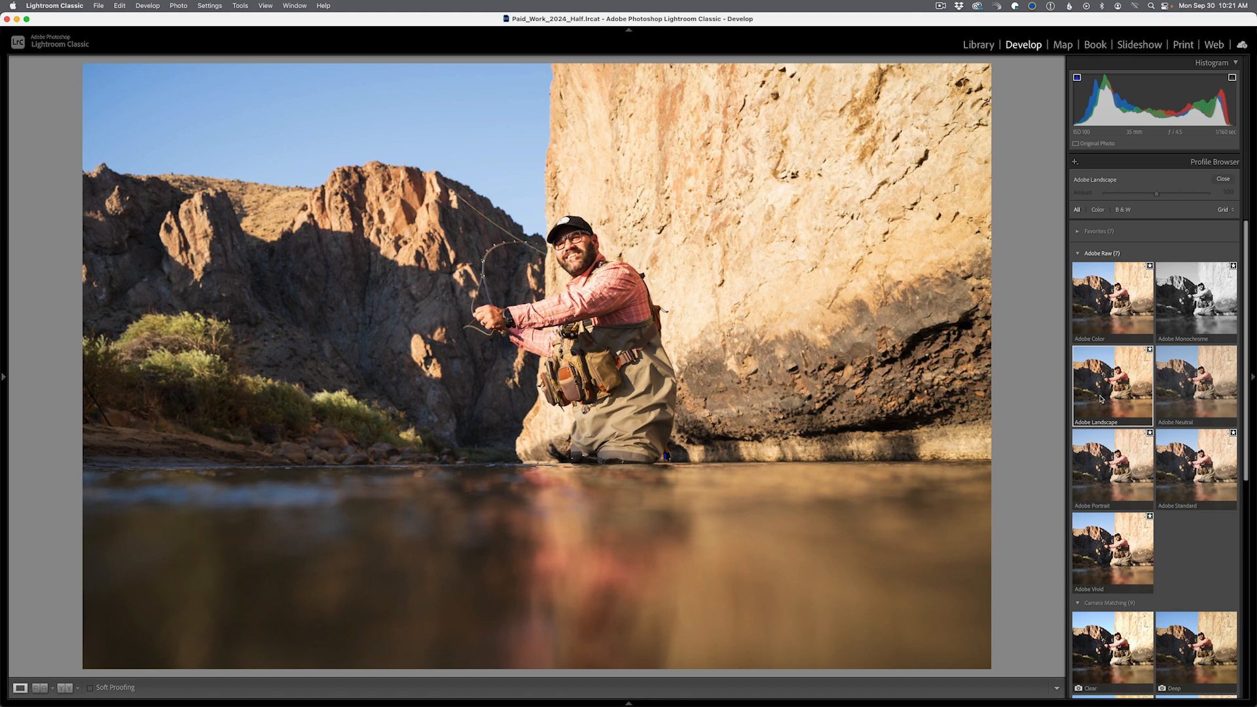
- Collapse the Adobe Raw and Camera Matching groups and apply the Artistic 01 profile to the photo
left_click(1078, 253)
left_click(1078, 267)
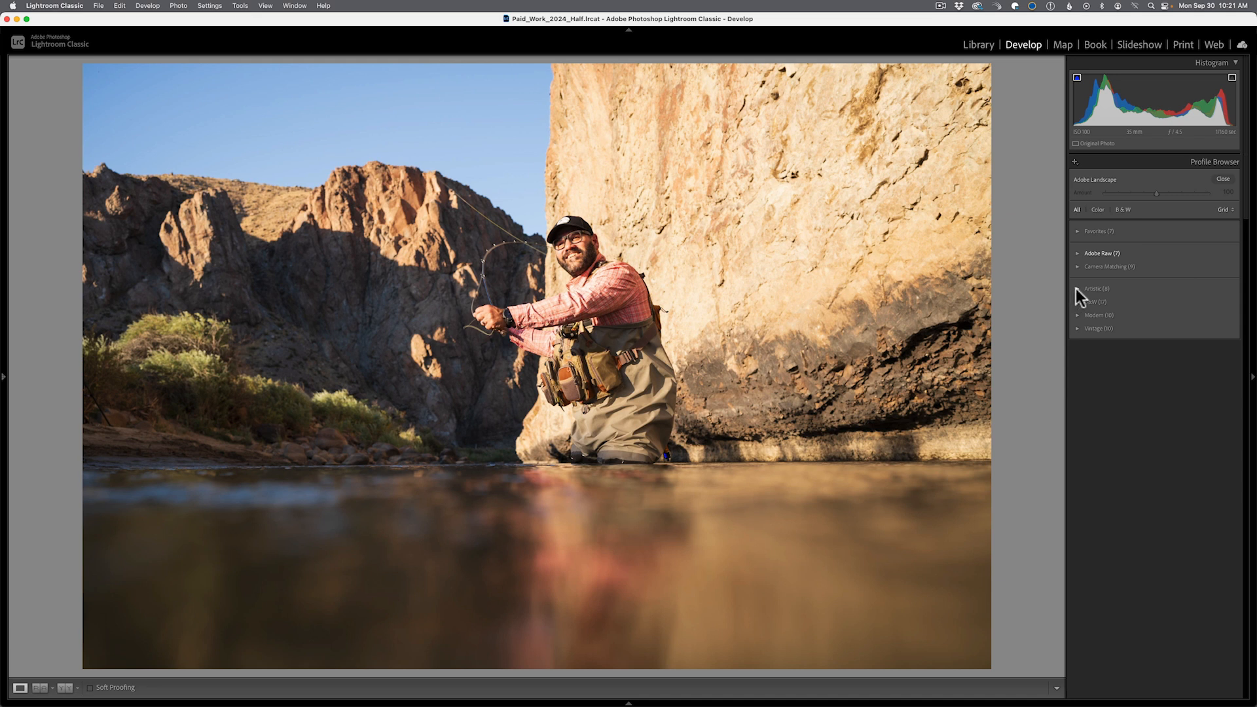
left_click(1078, 289)
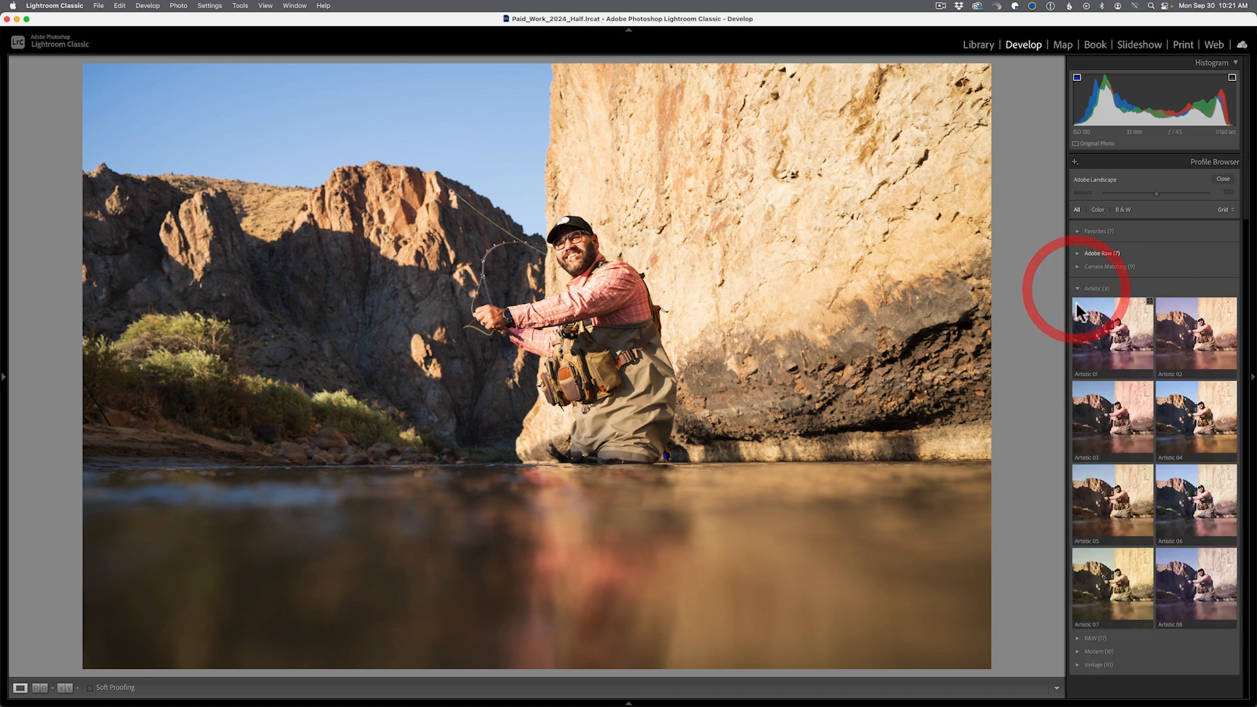
left_click(1099, 337)
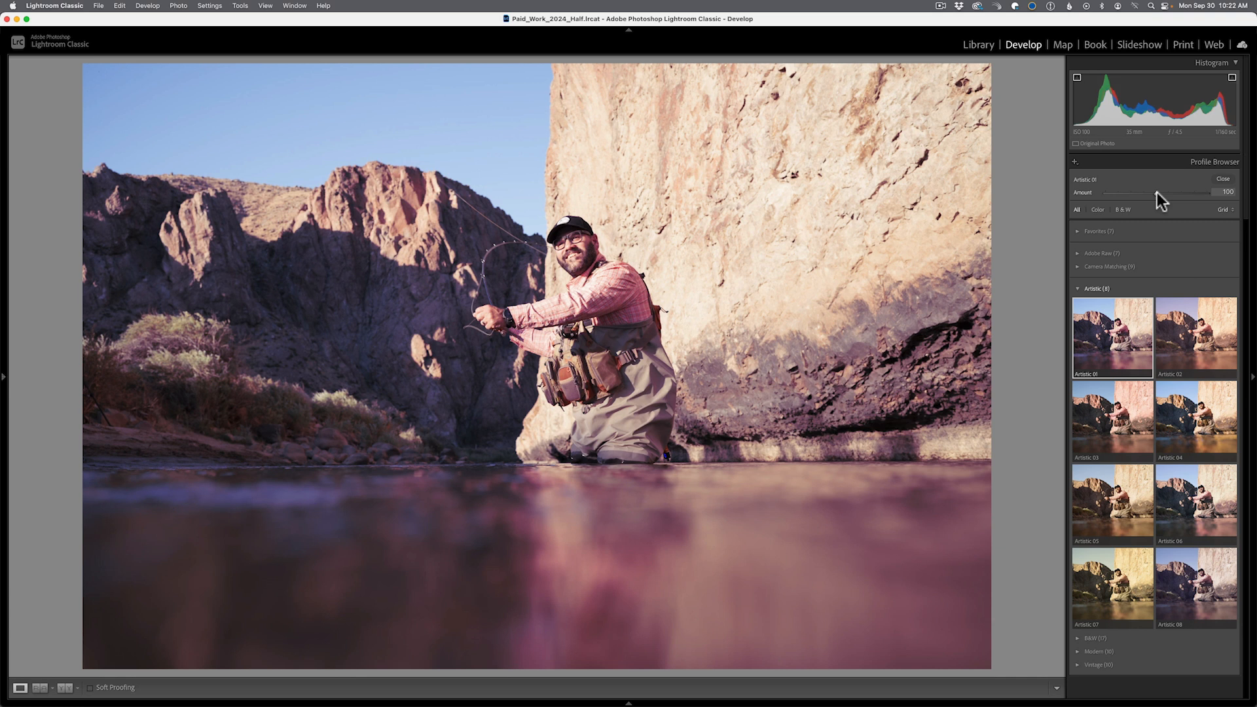
- Try a stronger amount for the Artistic 01 profile and reset it to 100
left_click_drag(1157, 193, 1189, 195)
double_click(1188, 195)
left_click(1111, 344)
- Collapse the Artistic group, look over the B&W profile thumbnails and collapse the B&W group again
left_click(1078, 289)
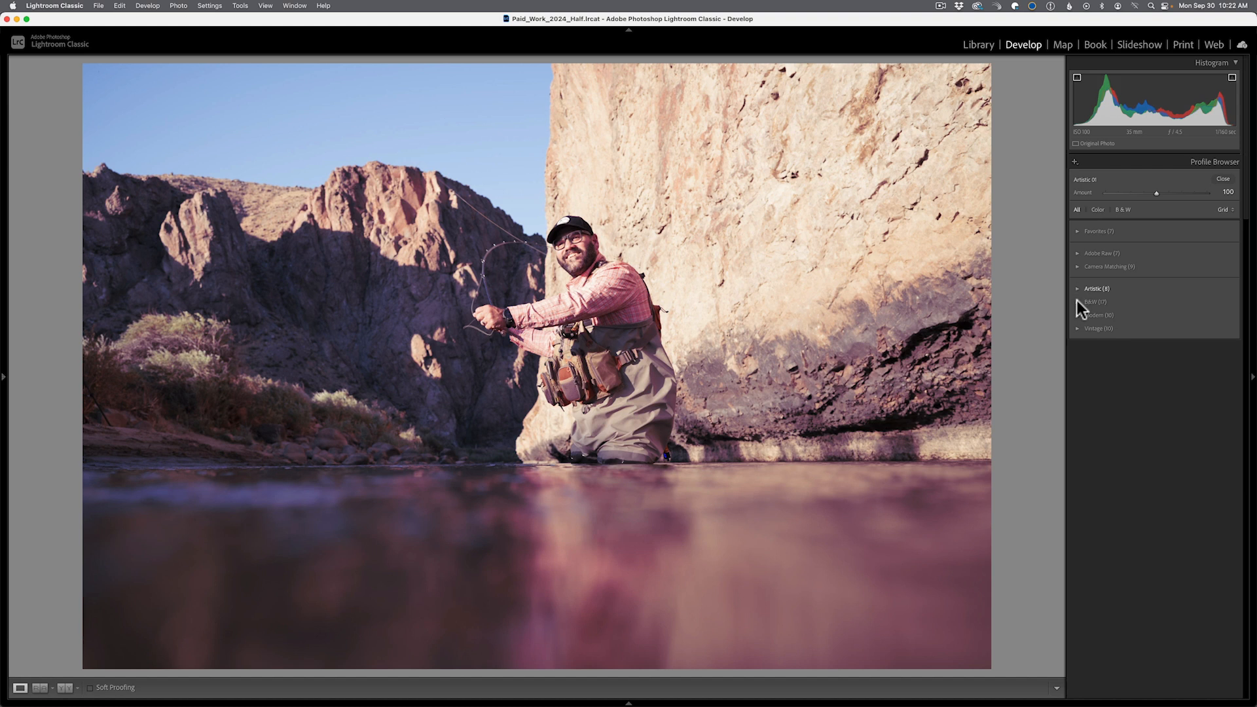
left_click(1078, 301)
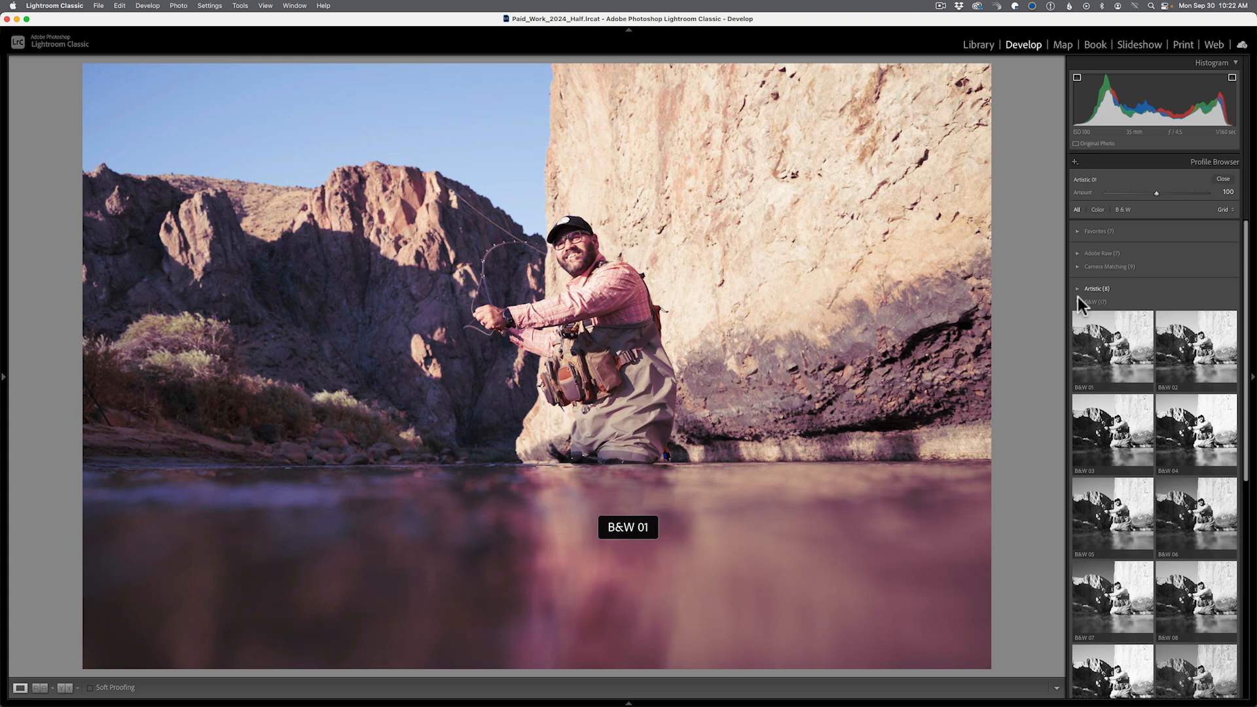
left_click(1077, 291)
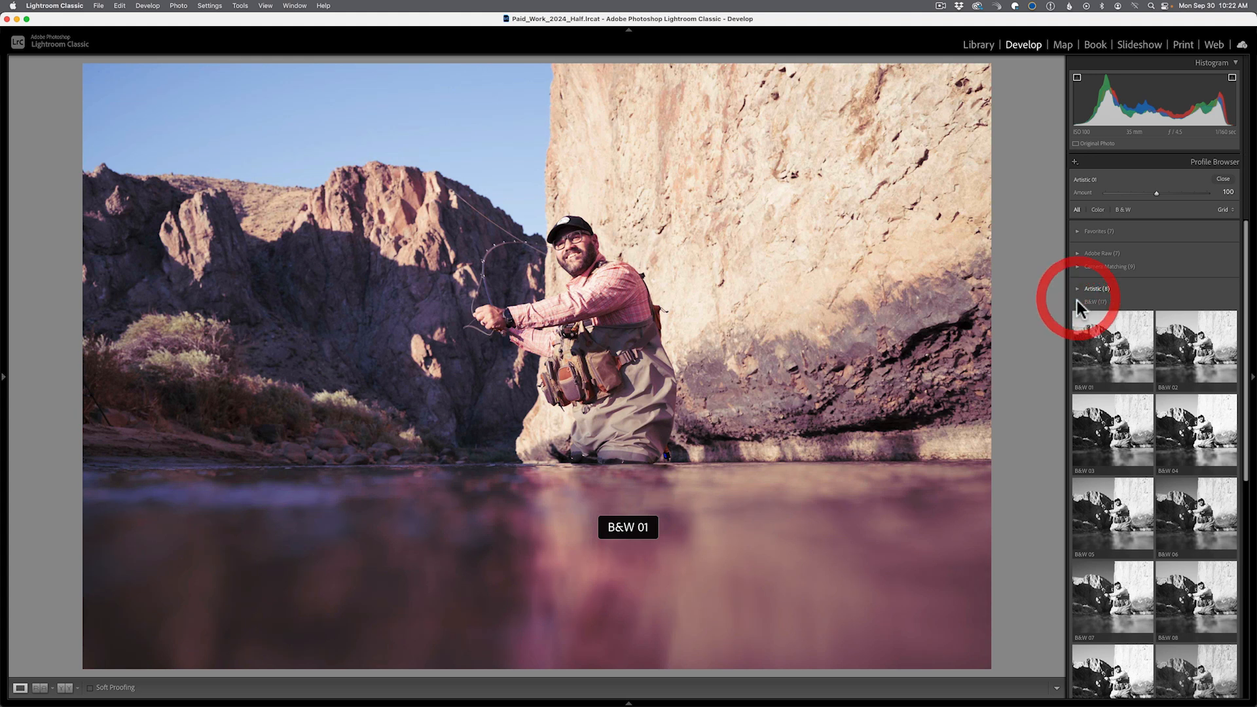
- Apply the Camera Neutral profile from the Camera Matching group and close the Profile Browser
left_click(1078, 267)
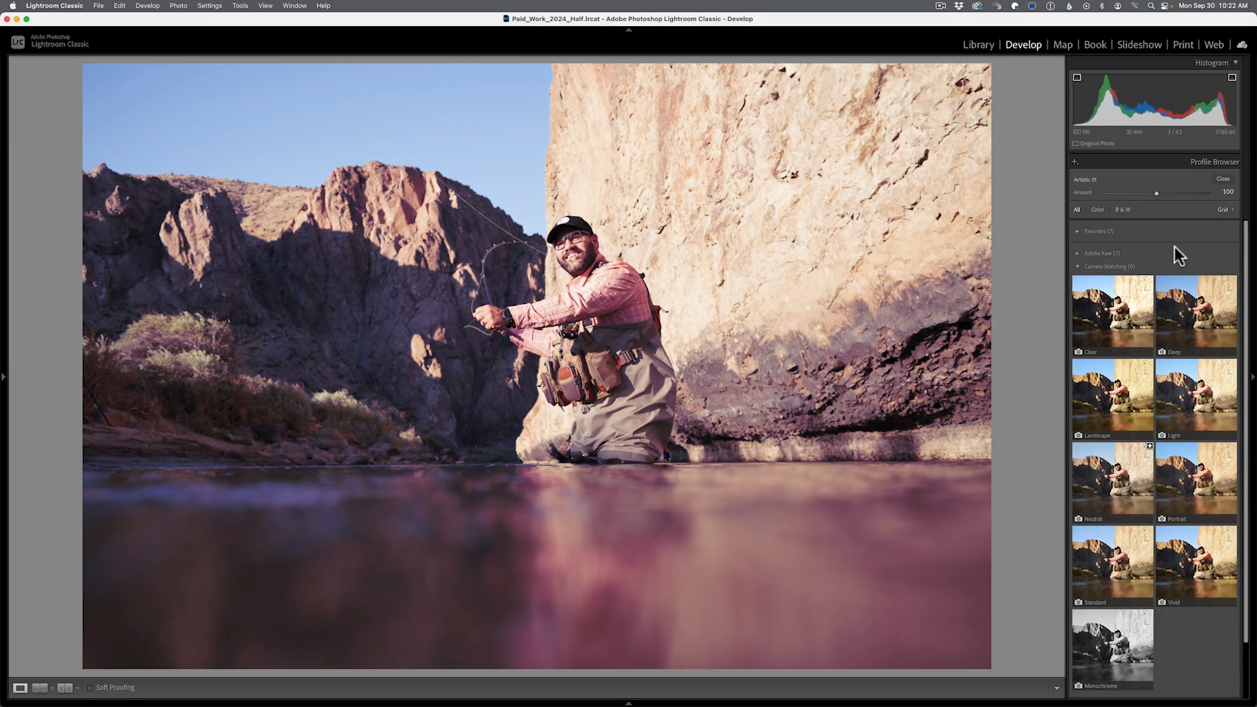
scroll(1158, 262, "down", 2)
left_click(1095, 419)
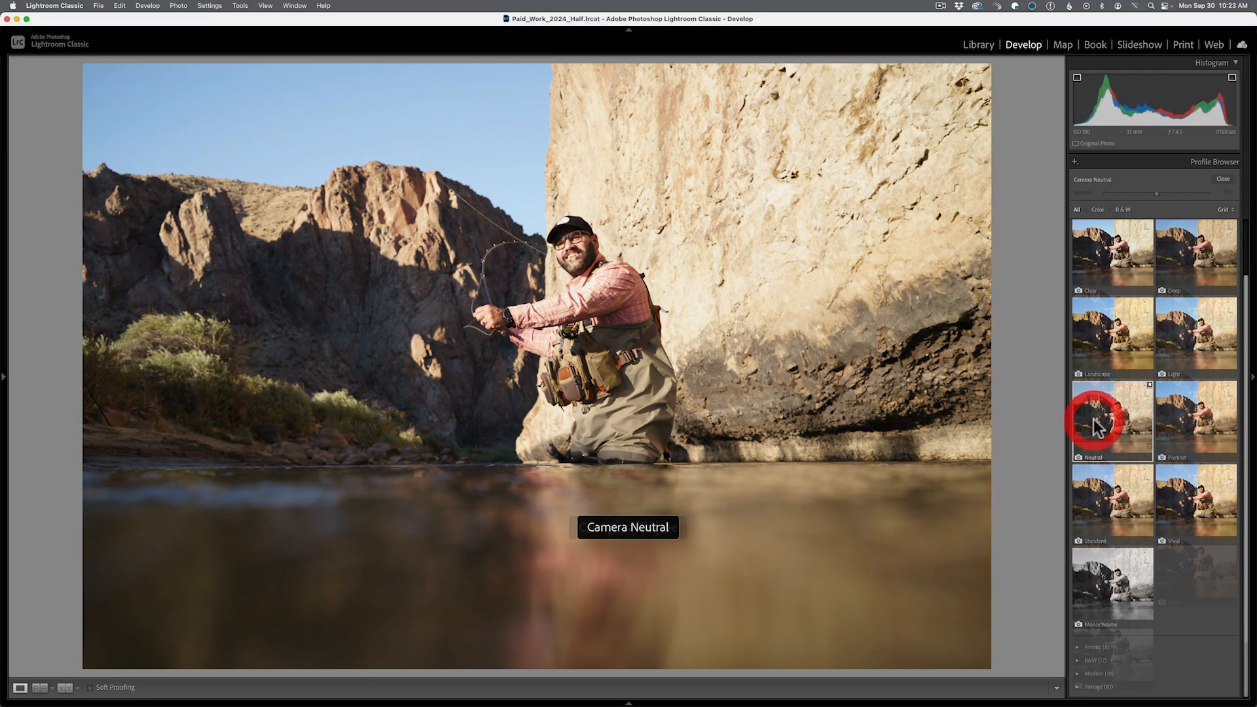
left_click(1225, 181)
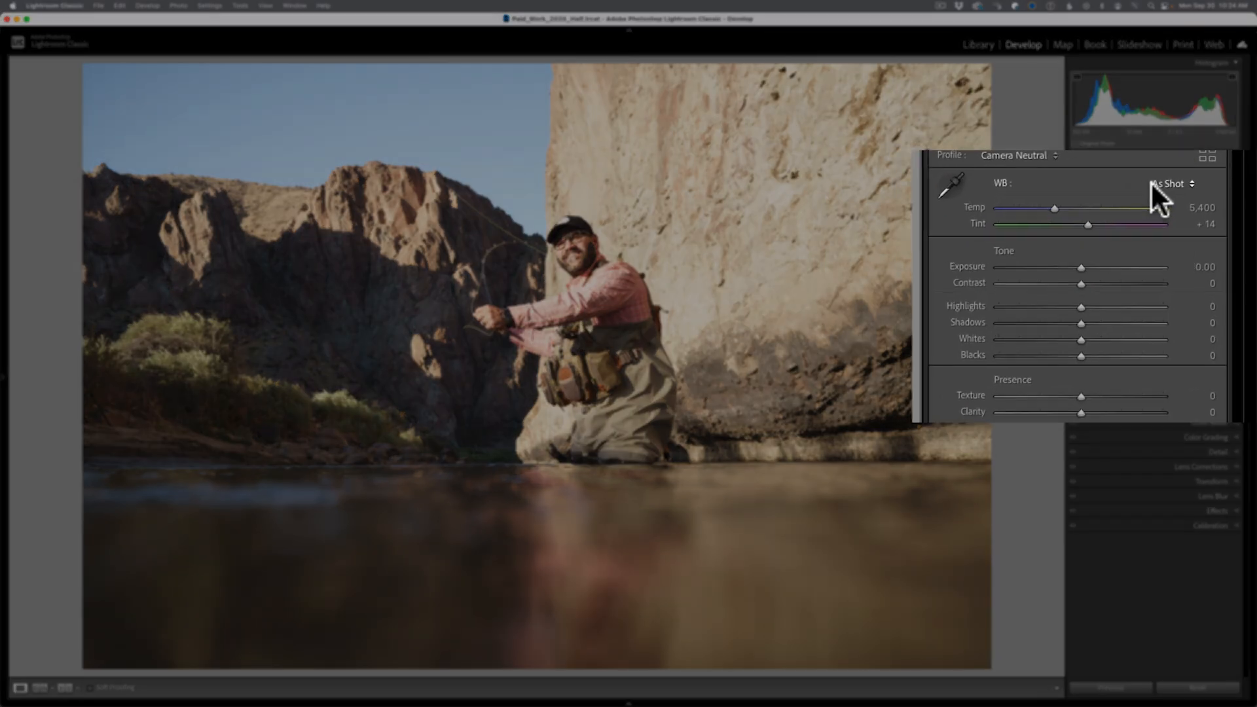
- Change the photo's white balance from As Shot to the Auto preset
left_click(1202, 228)
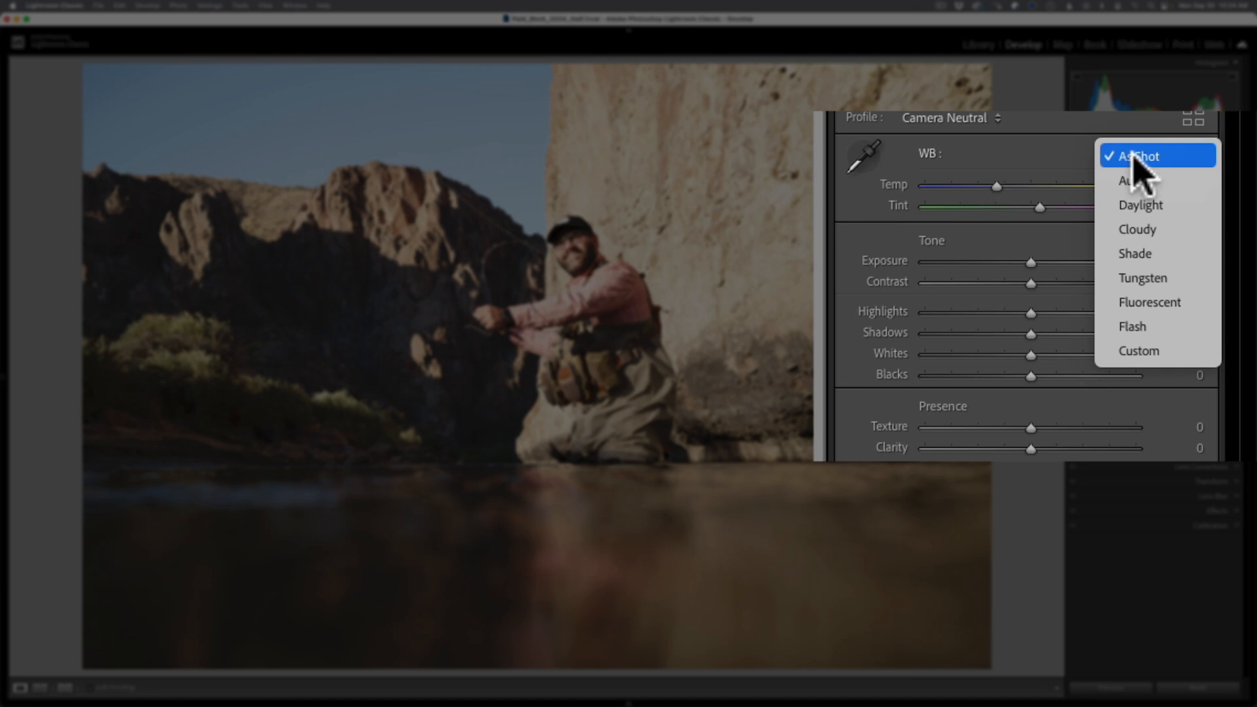
left_click(1139, 157)
left_click(1140, 157)
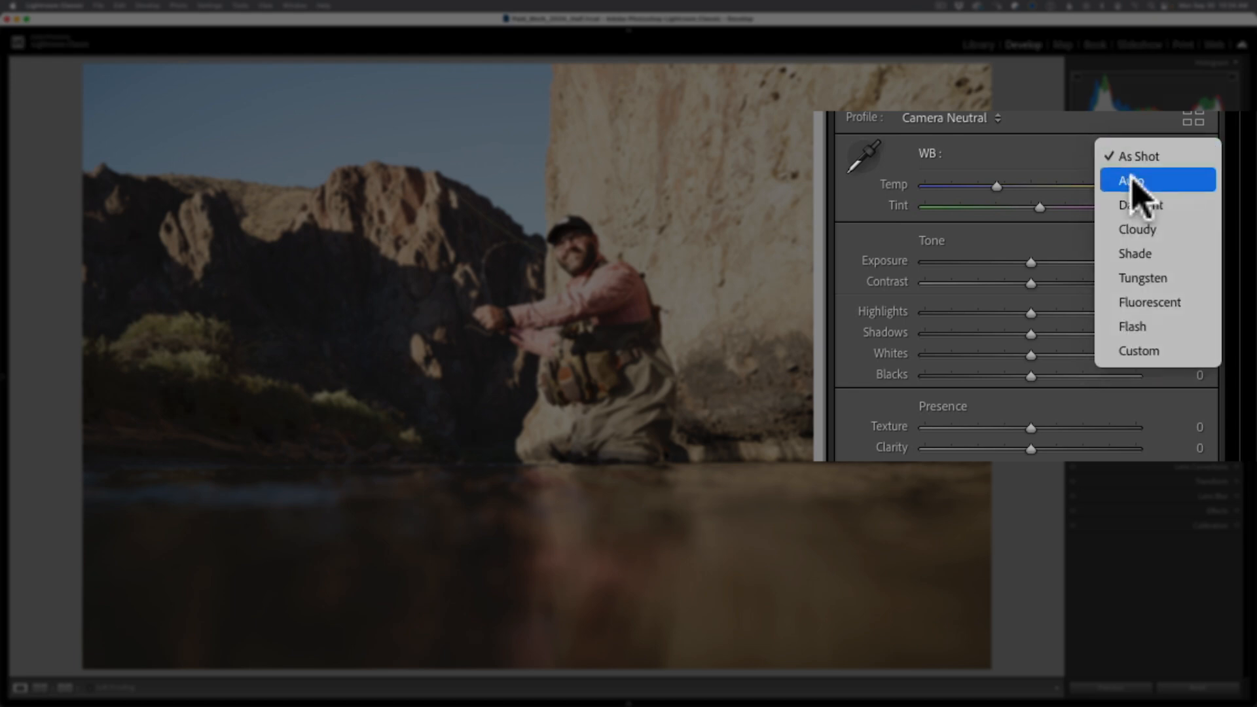
left_click(1134, 183)
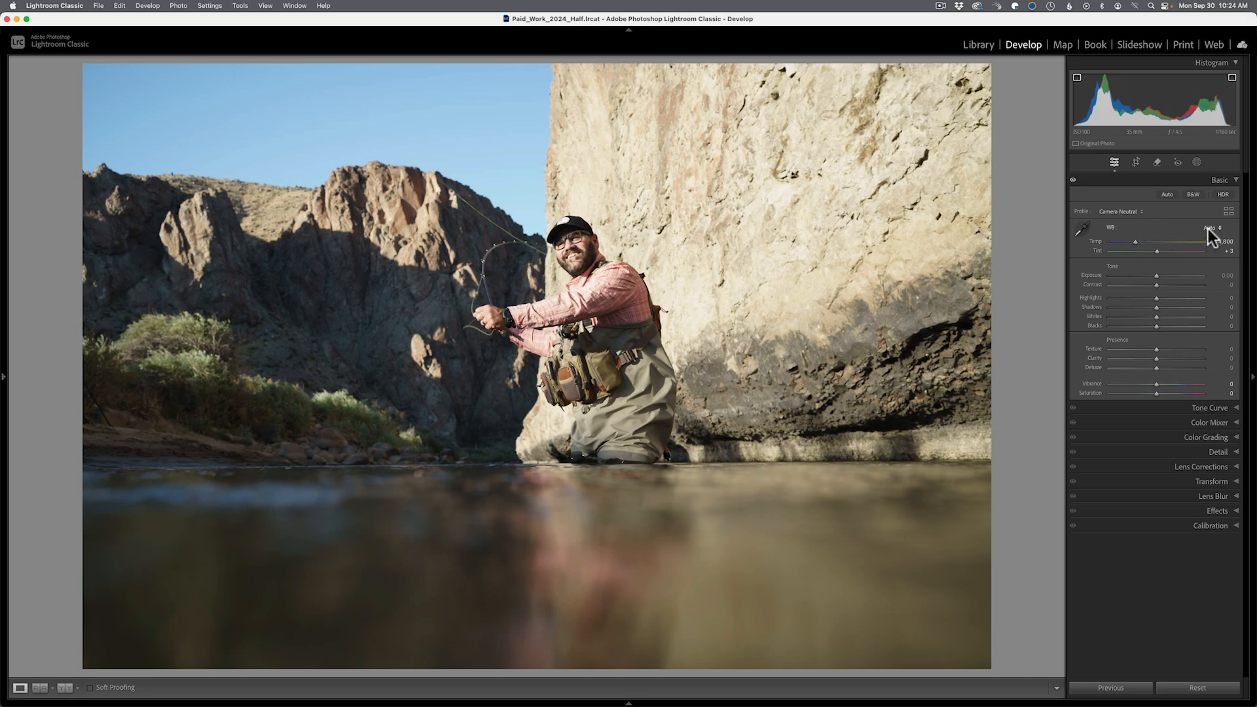
- Try the Daylight white balance preset and return the photo to As Shot
left_click(1210, 229)
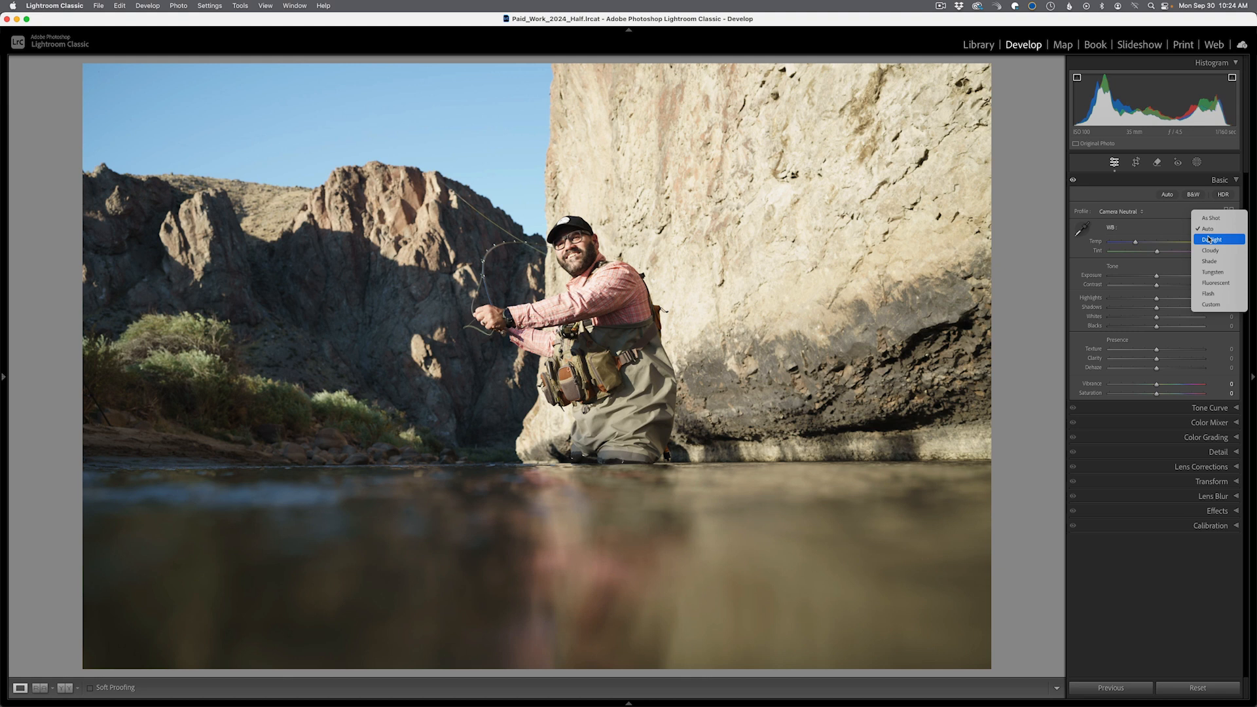
left_click(1210, 240)
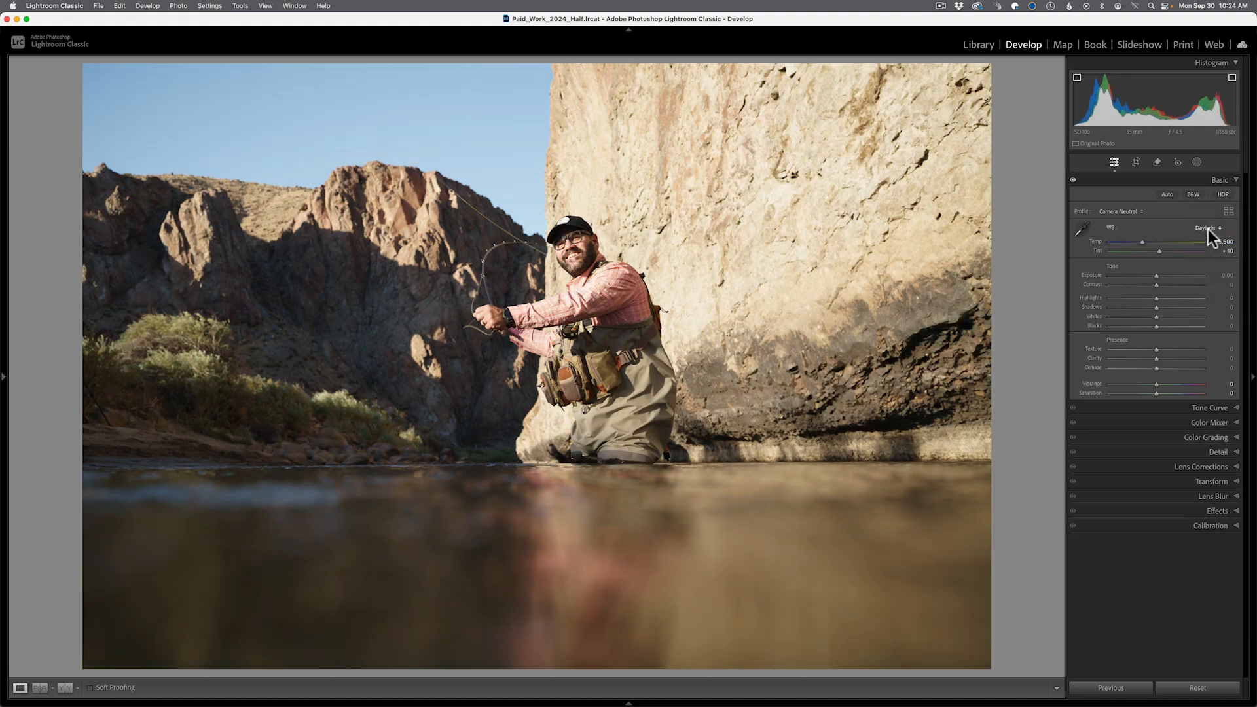
left_click(1209, 229)
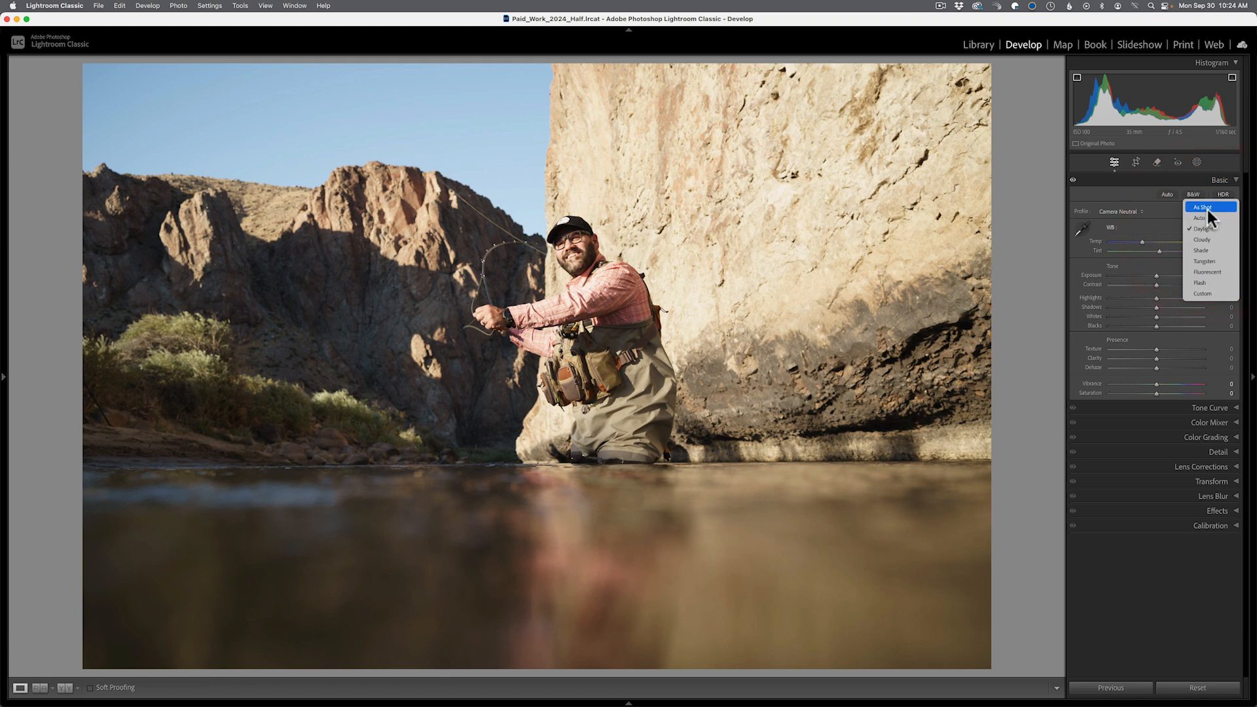
left_click(1207, 209)
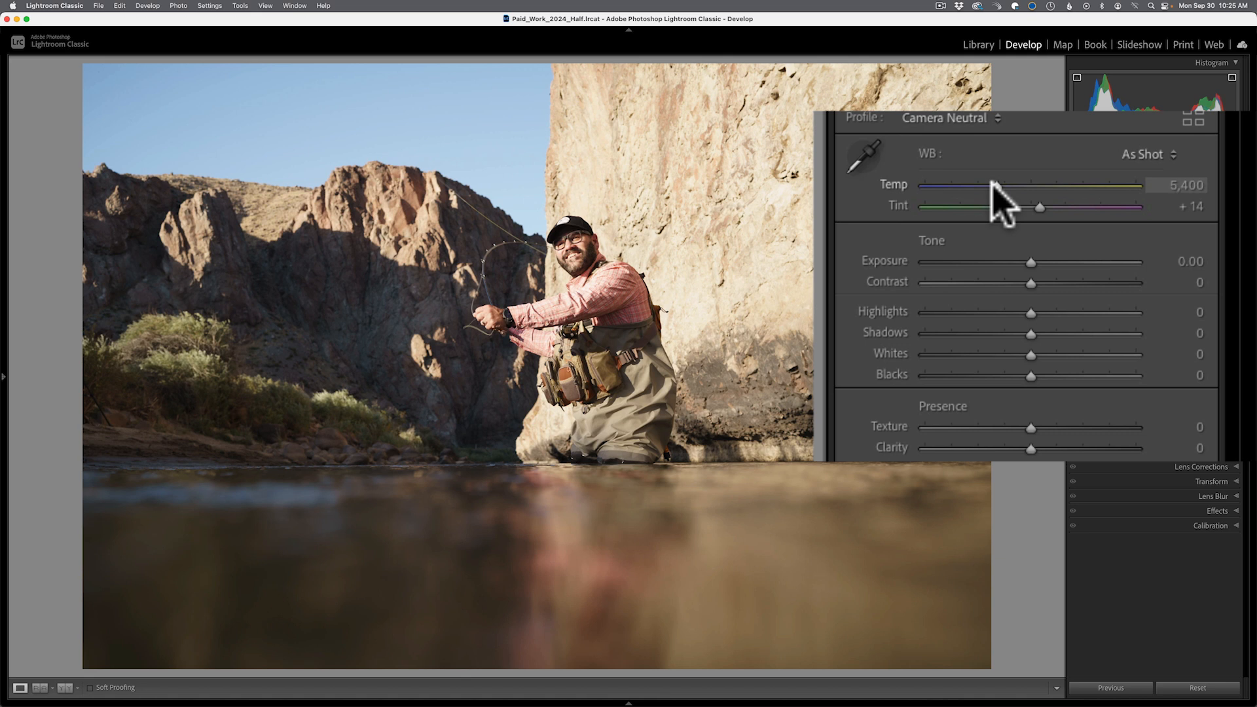
- Warm the white balance by setting Temp to 6,096 and Tint to +20
left_click_drag(994, 184, 1008, 185)
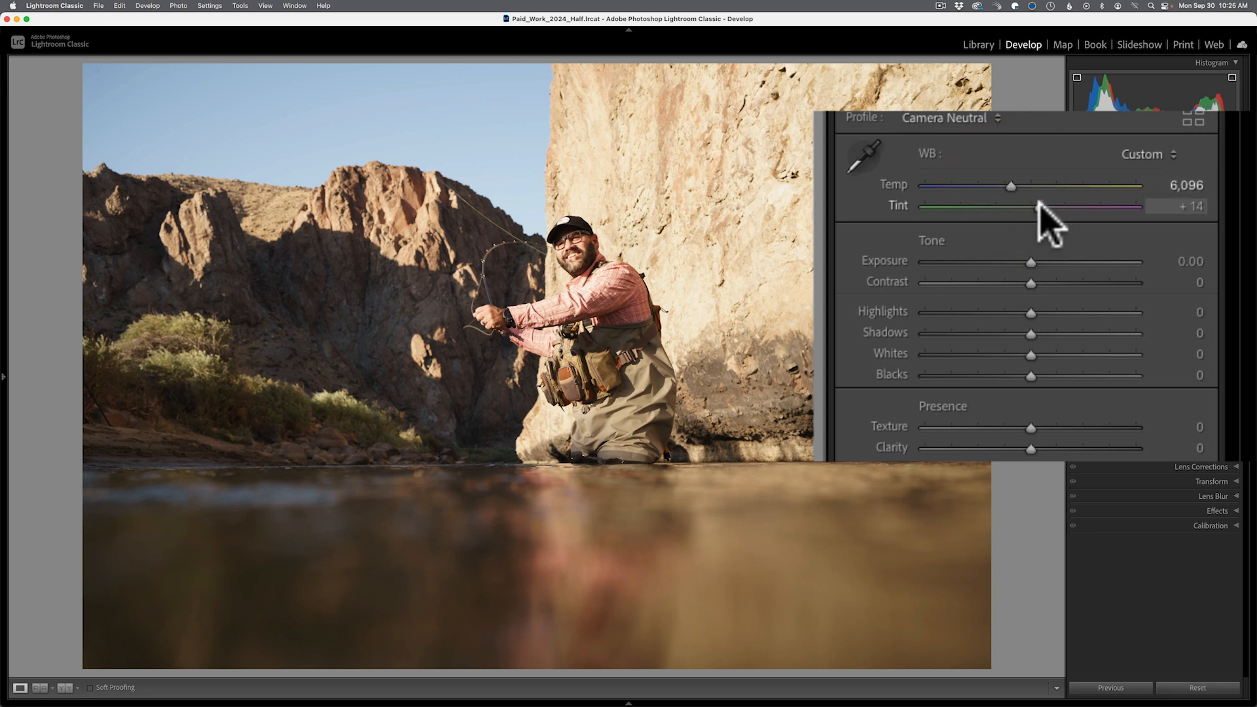
left_click_drag(1038, 205, 1044, 205)
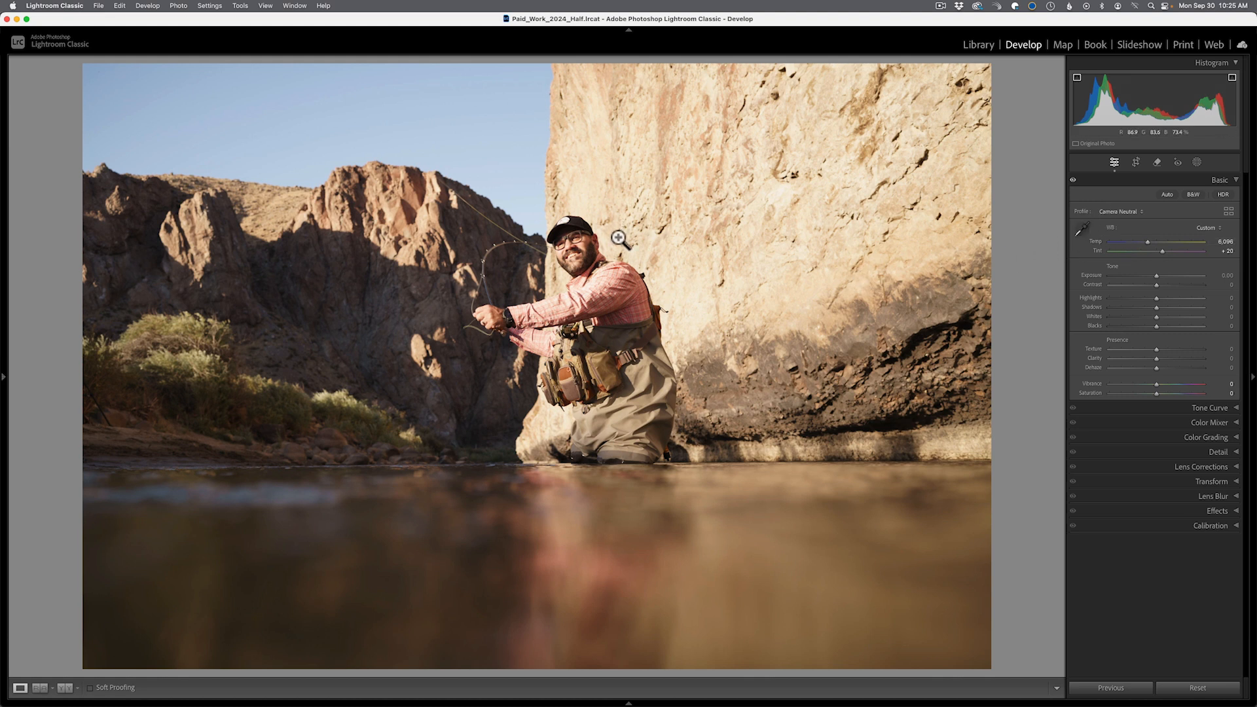
- Sample the white patch on the fisherman's cap with the White Balance Selector as the neutral target
left_click(563, 225)
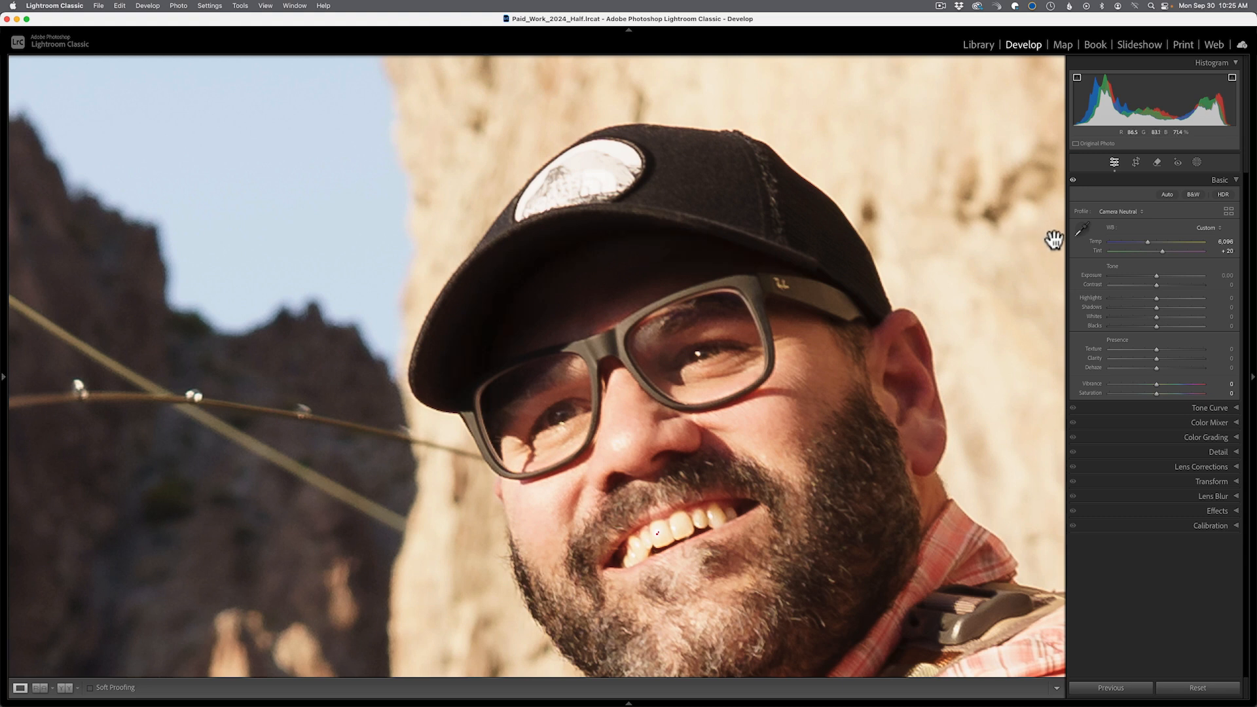
left_click(1081, 229)
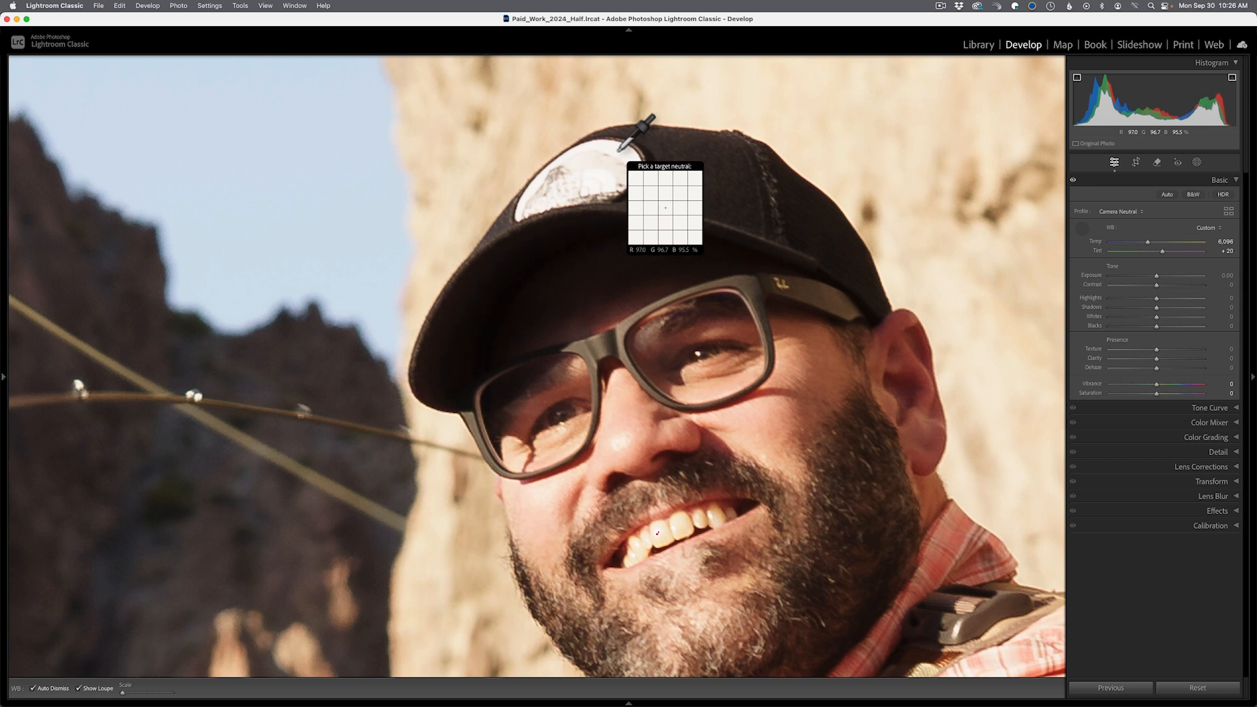
left_click(613, 150)
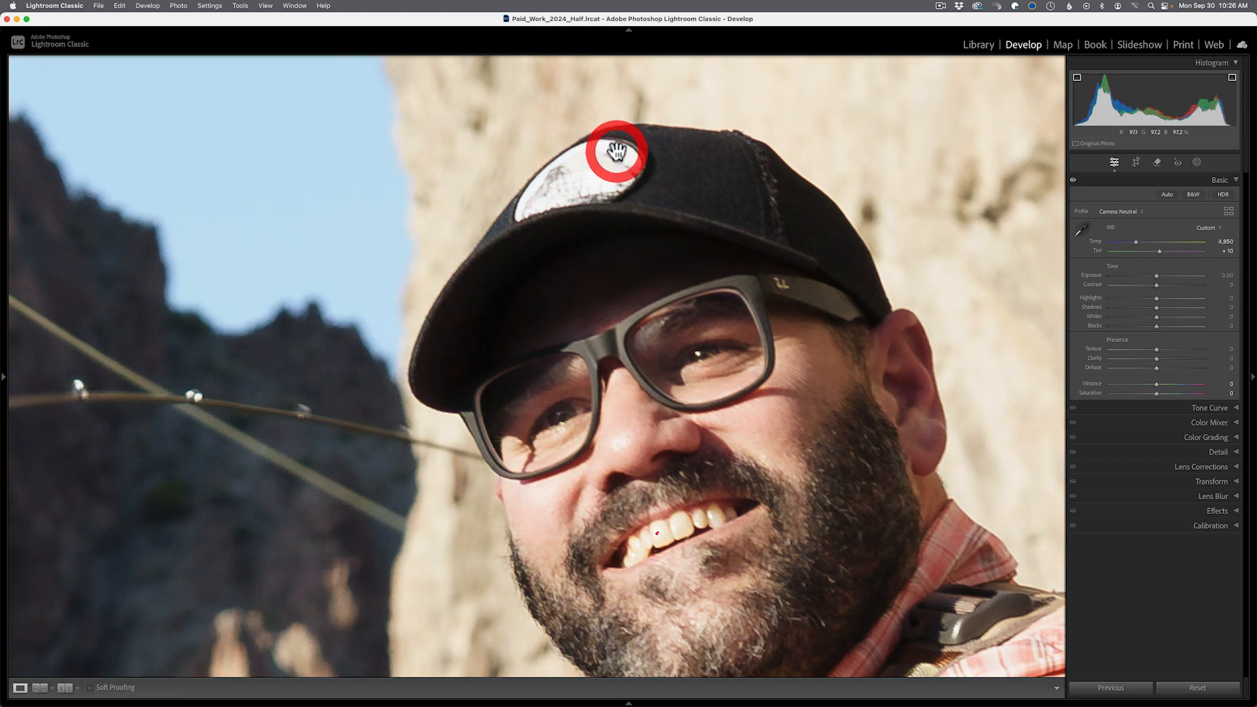
left_click(995, 235)
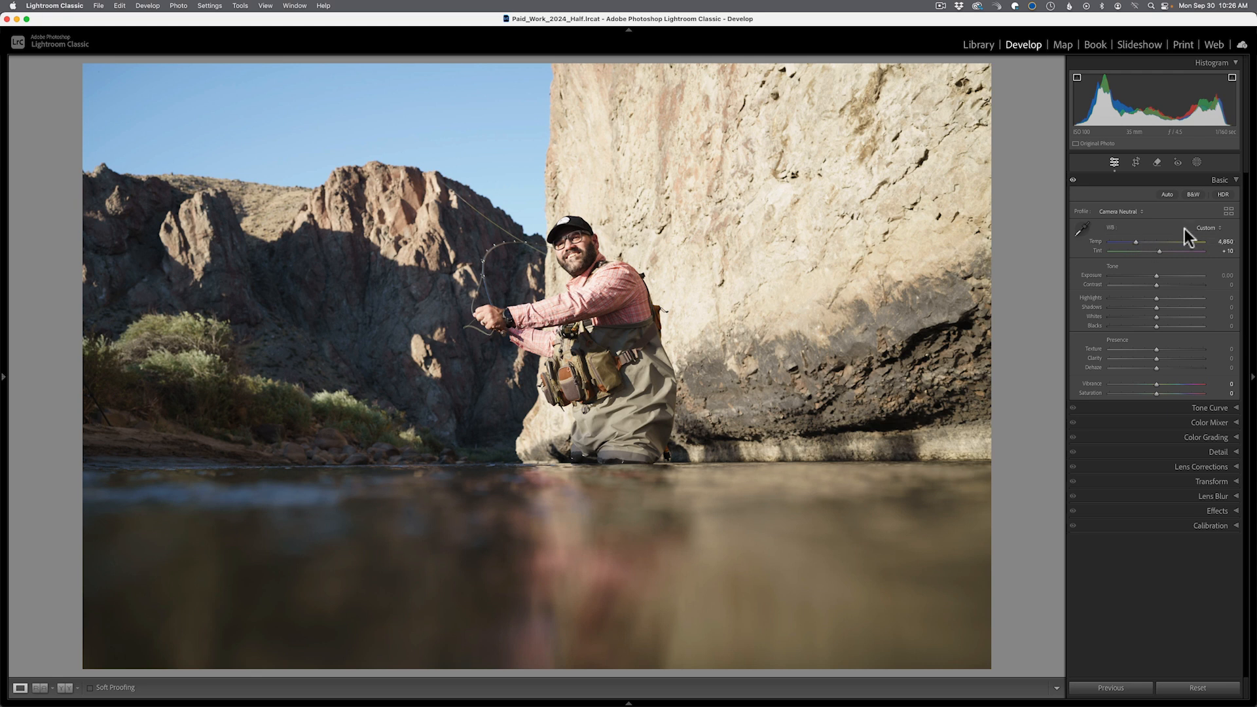
- Return the white balance to As Shot and warm it to Temp 5,875 and Tint +21
left_click(1208, 228)
left_click(1205, 142)
left_click_drag(1142, 241, 1165, 251)
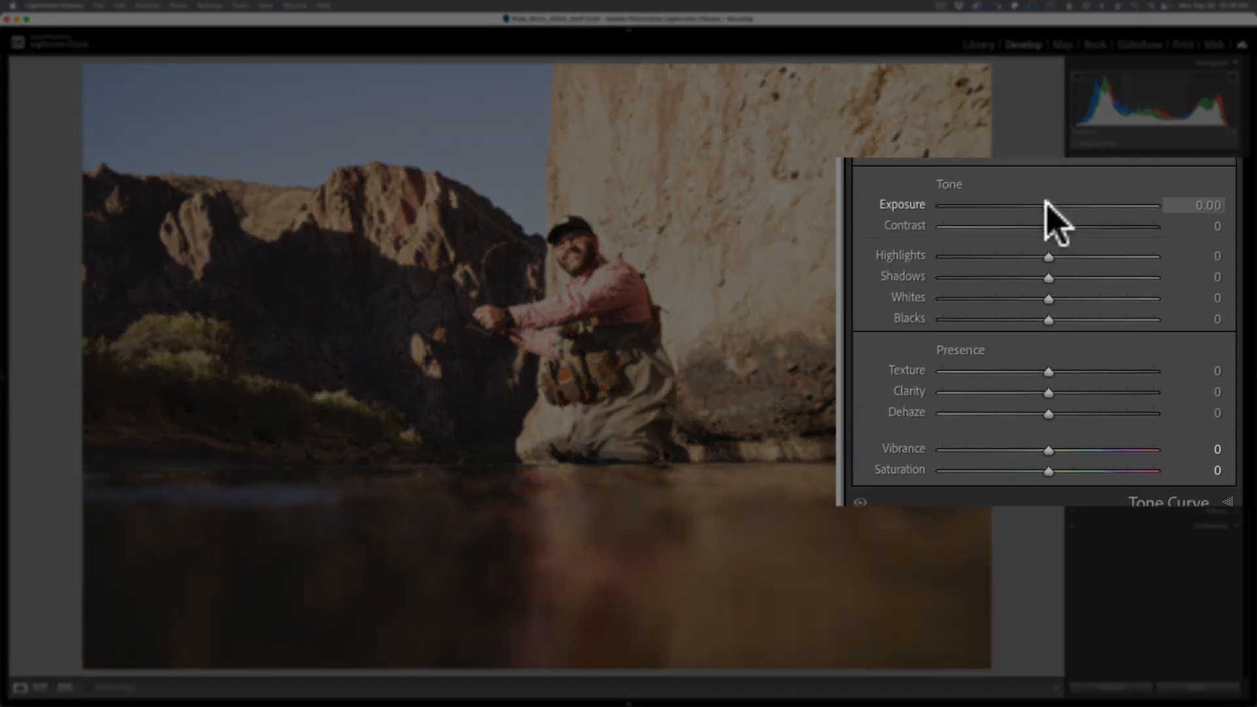
- Try a heavily darkened exposure, reset it to 0.00 and inspect the dark rock crevices up close
left_click_drag(1156, 275, 1126, 277)
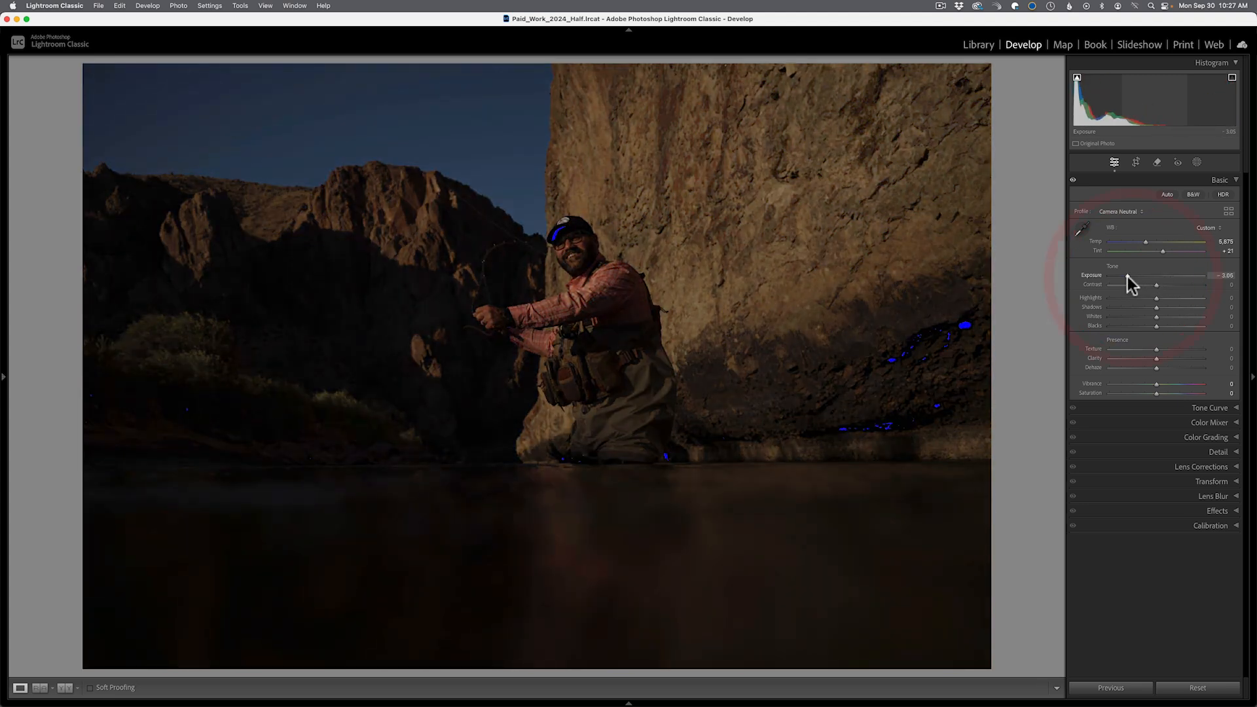
double_click(1128, 278)
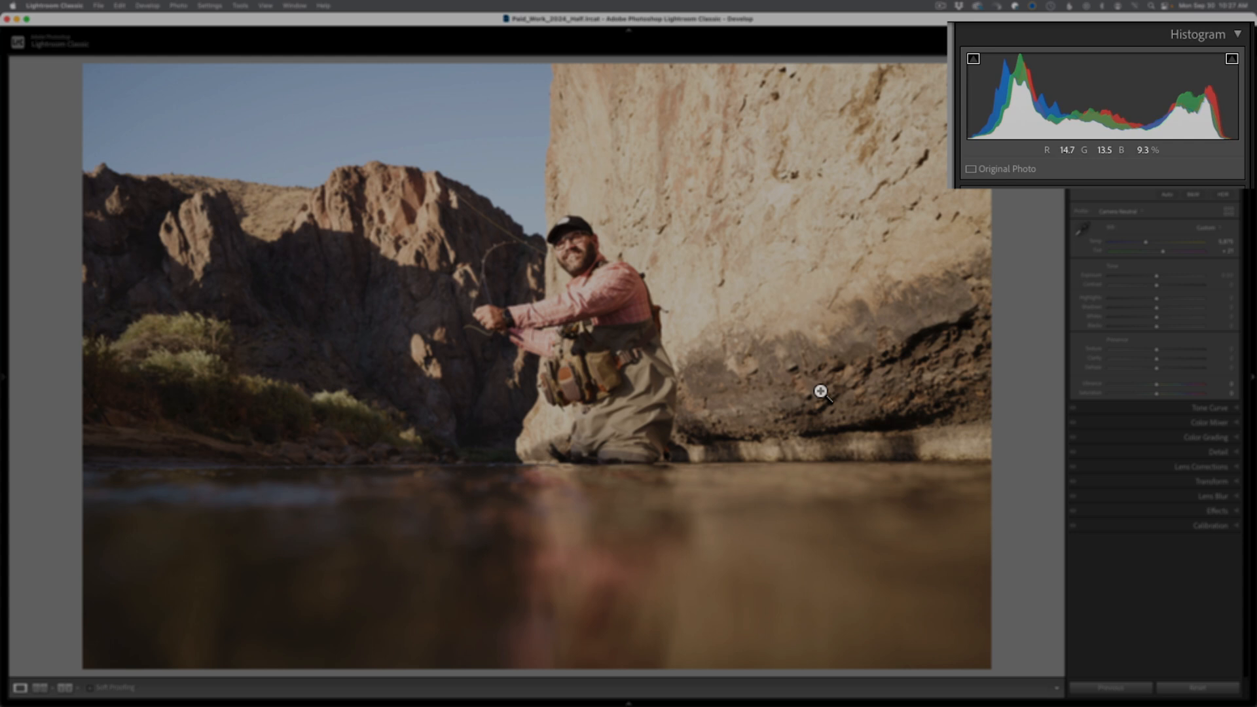
left_click(825, 376)
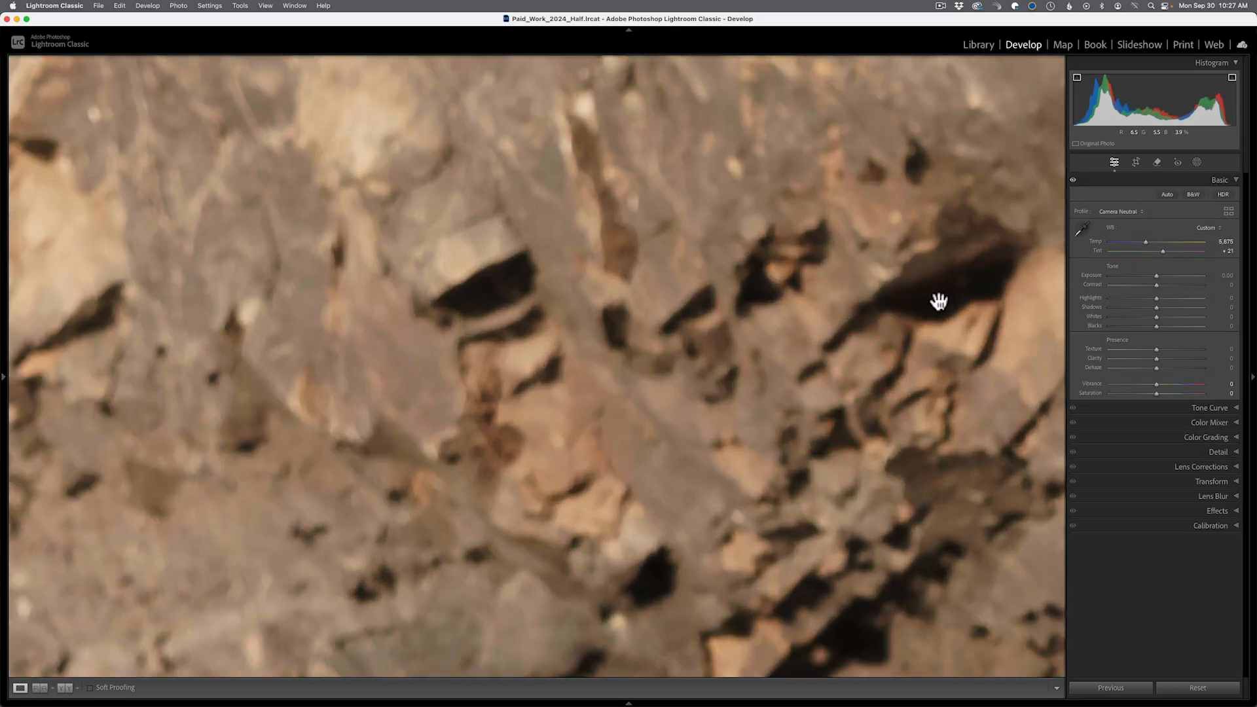
left_click(938, 300)
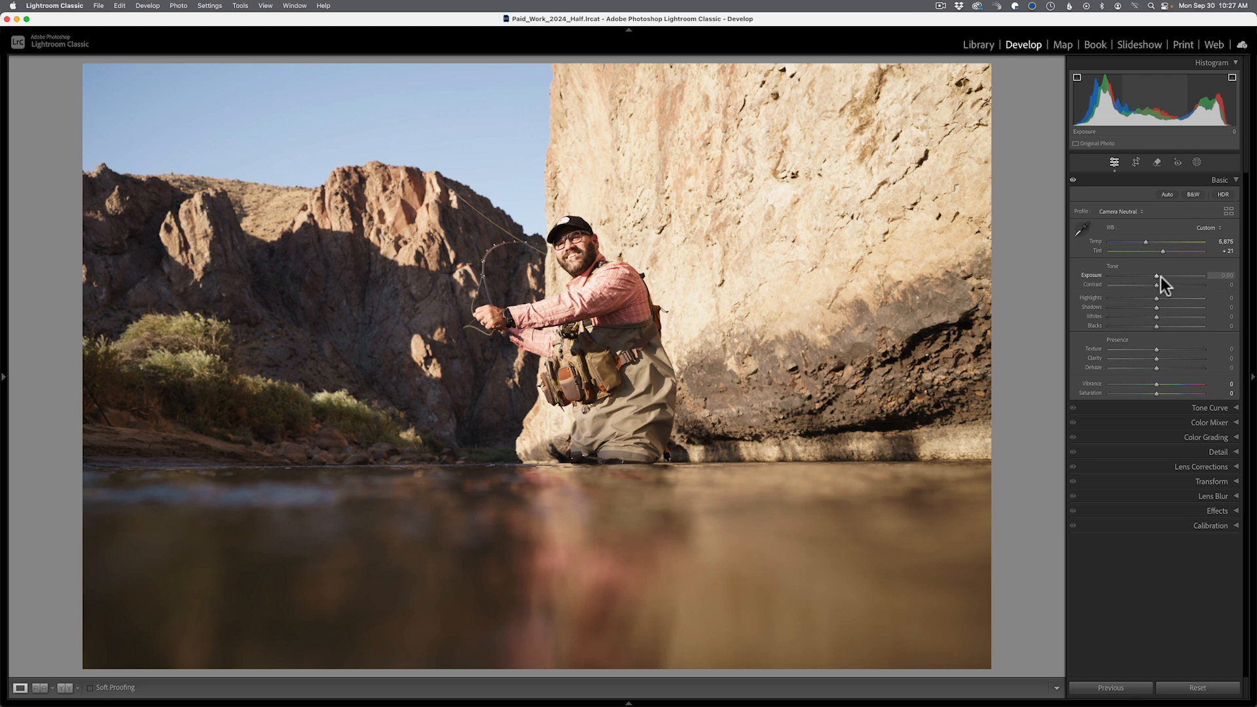
- Try raising the exposure to +1.50 and to +0.70, resetting it to 0.00 each time
left_click_drag(1157, 276, 1170, 276)
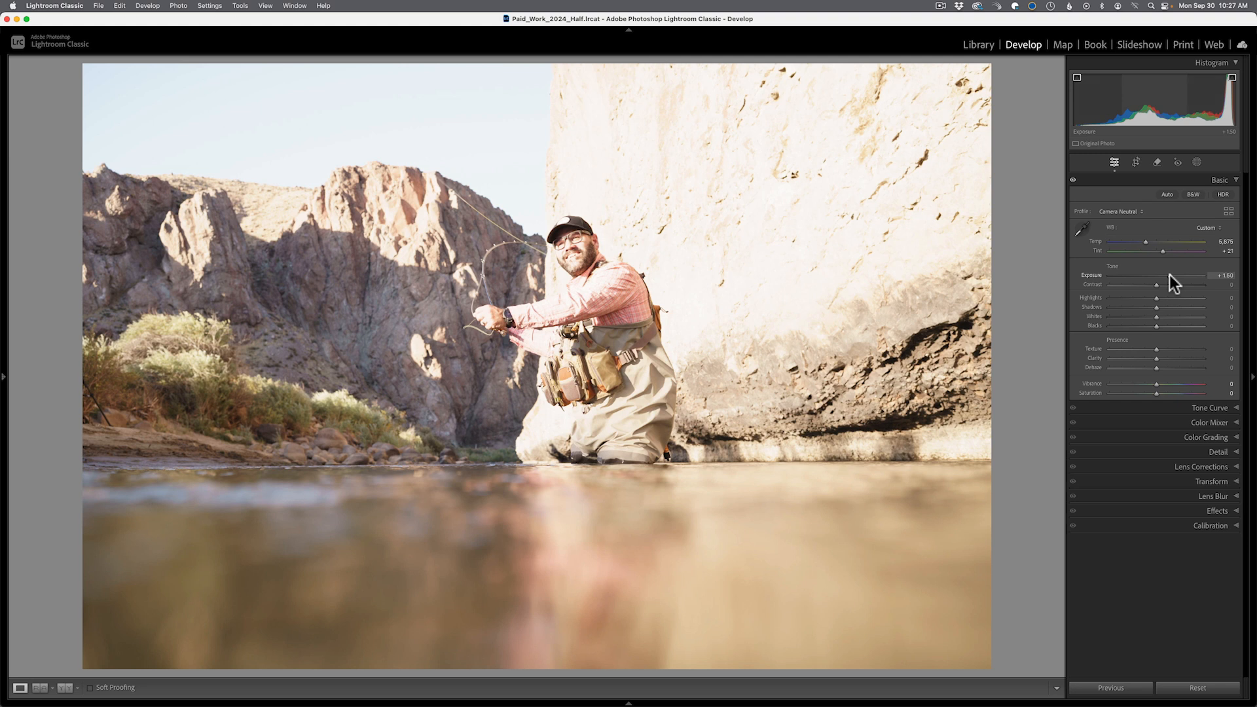
double_click(1170, 275)
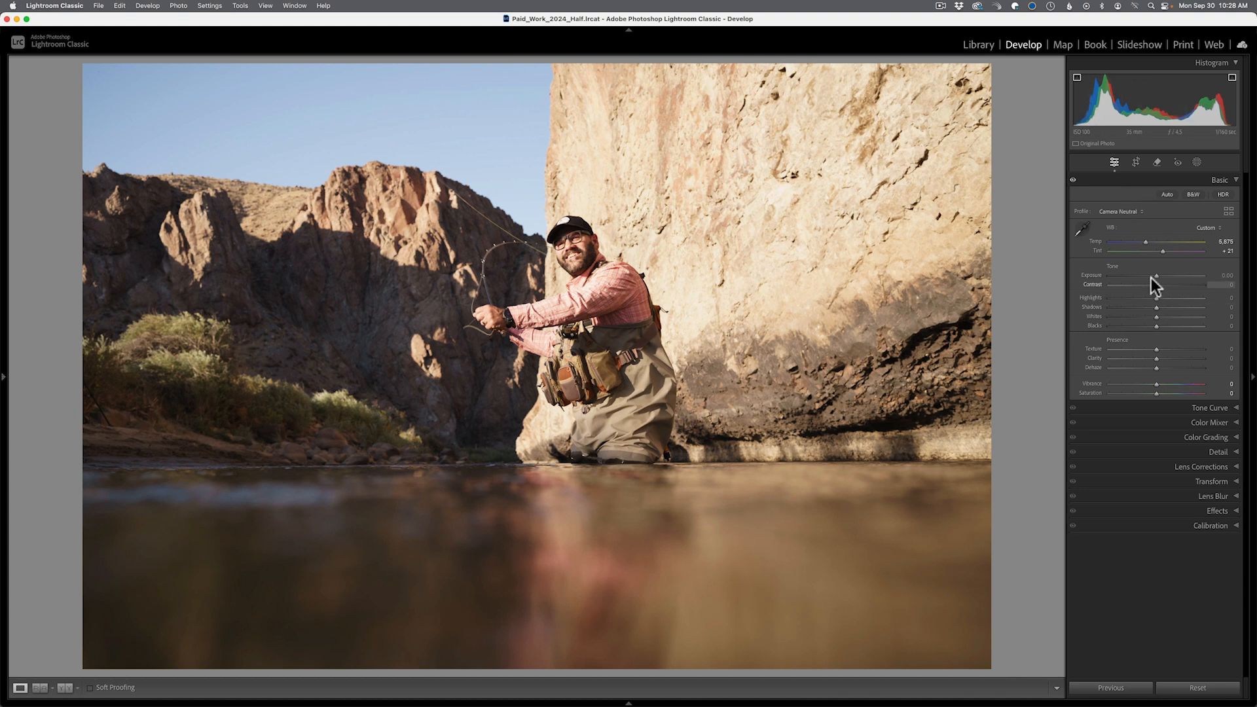
left_click_drag(1158, 277, 1163, 275)
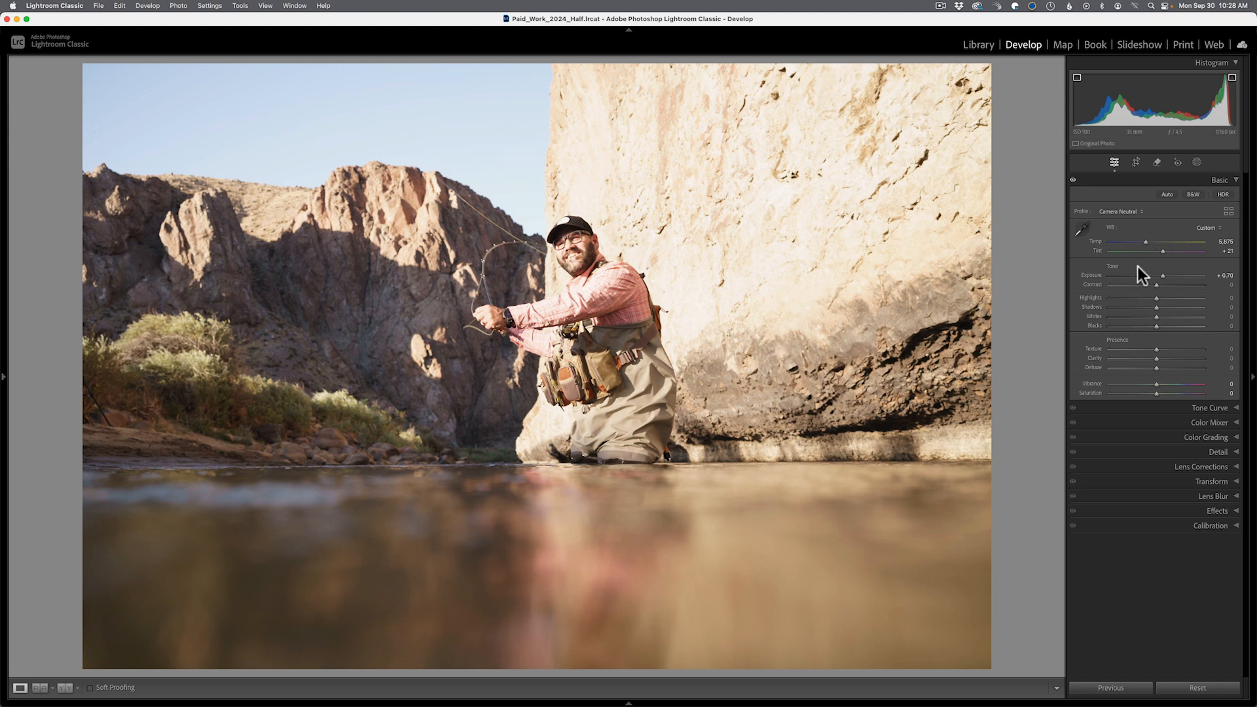
double_click(1164, 276)
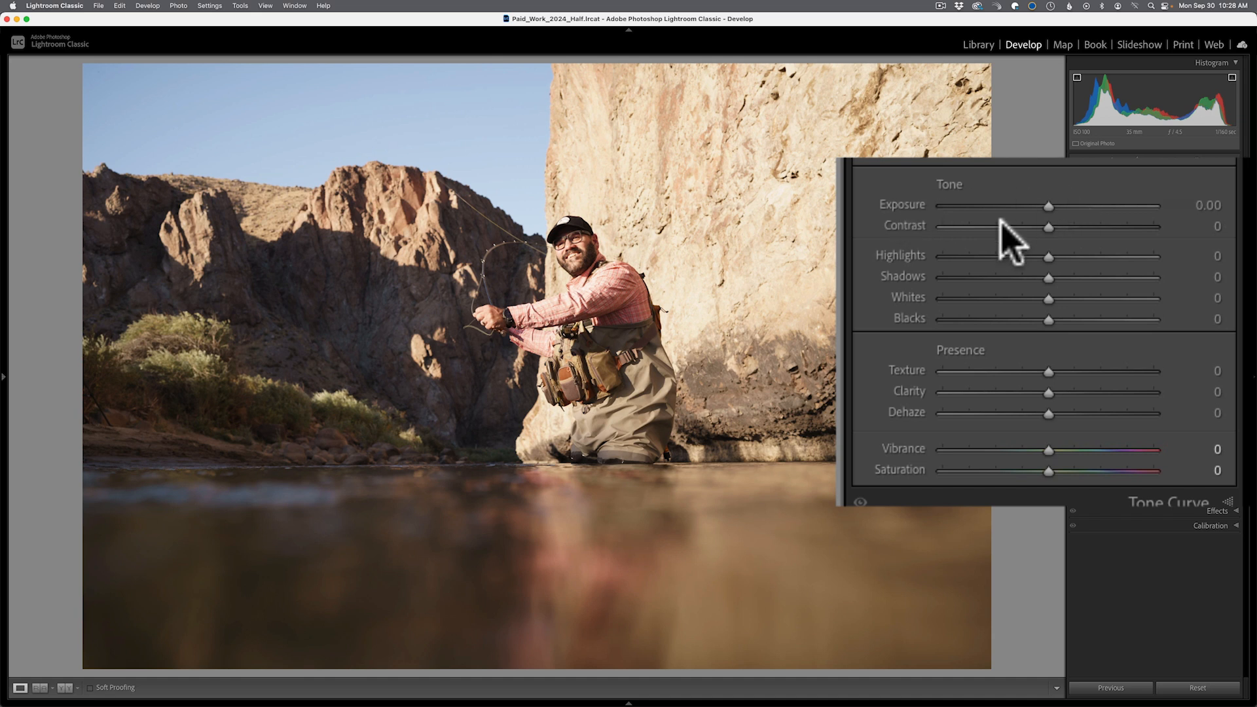
- Lower the photo's Highlights to -45 and its Whites to -27
left_click_drag(1046, 255, 1034, 255)
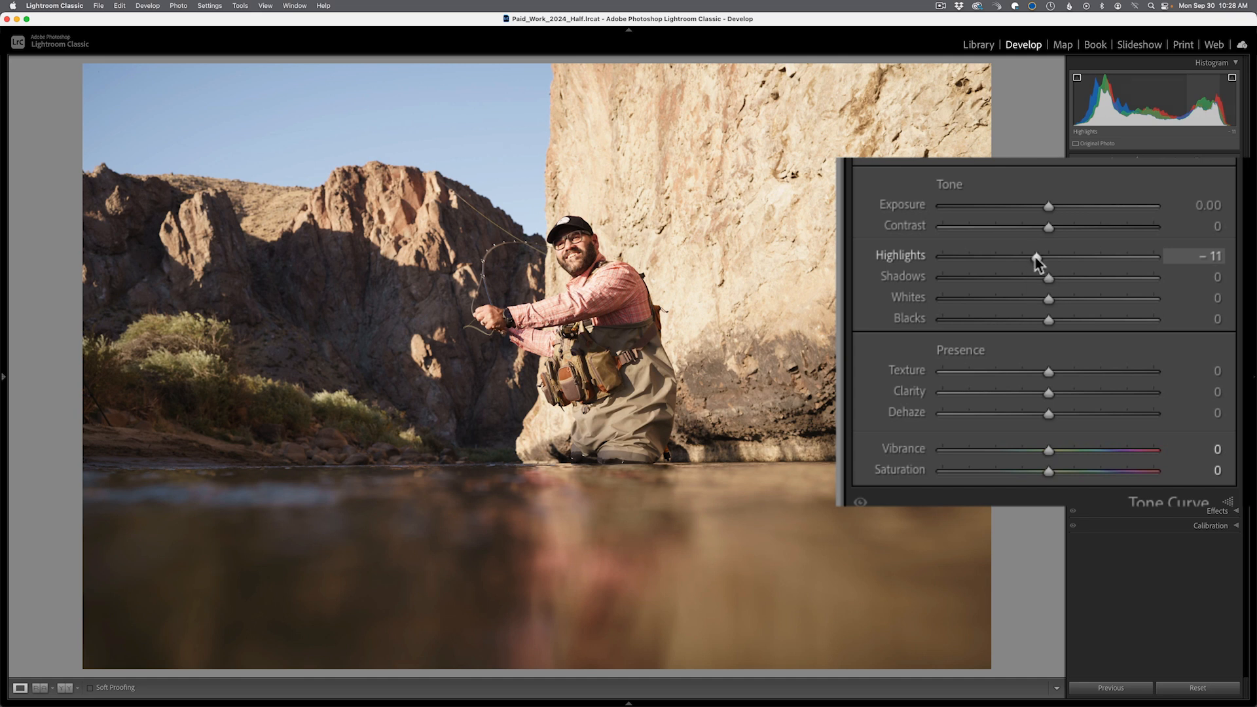
left_click_drag(1035, 256, 932, 256)
left_click_drag(1026, 254, 991, 261)
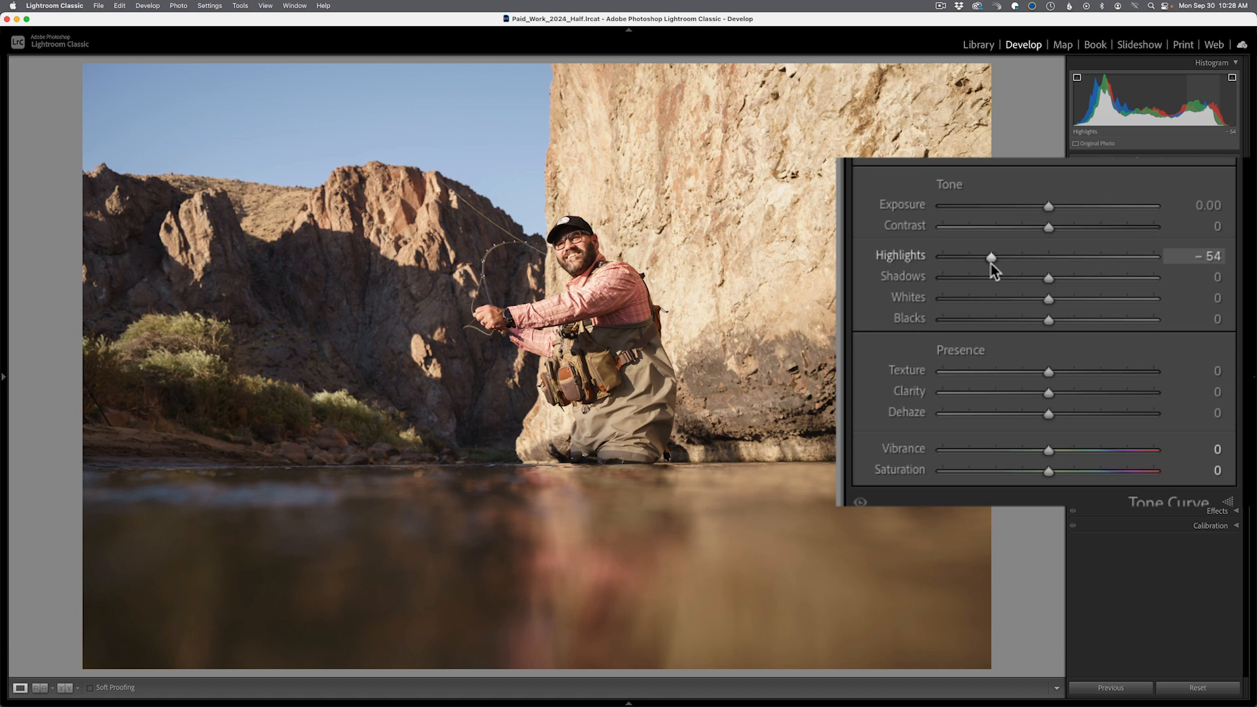
mouse_move(988, 254)
left_mouse_down()
mouse_move(958, 257)
mouse_move(1154, 255)
mouse_move(1000, 257)
left_mouse_up()
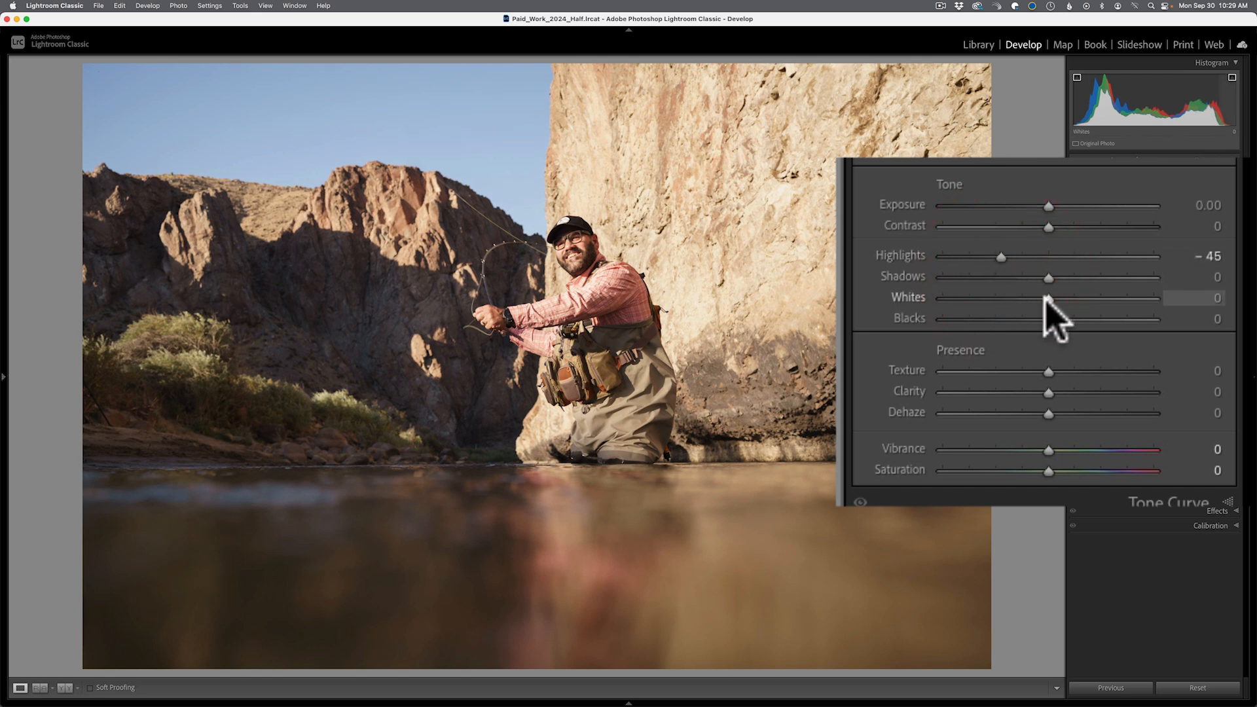
left_click_drag(1047, 296, 1020, 298)
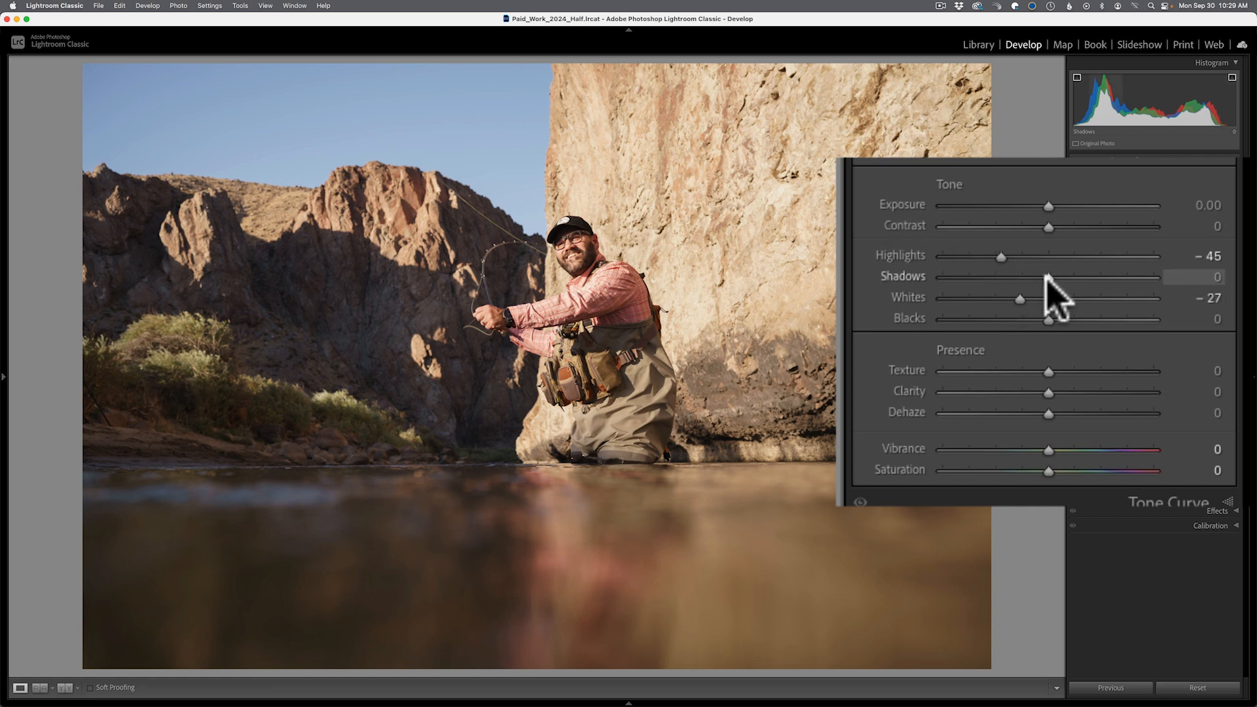
- Raise the photo's Shadows to +25 and its Blacks to +37
left_click_drag(1043, 278, 1074, 279)
left_click_drag(1048, 319, 1087, 321)
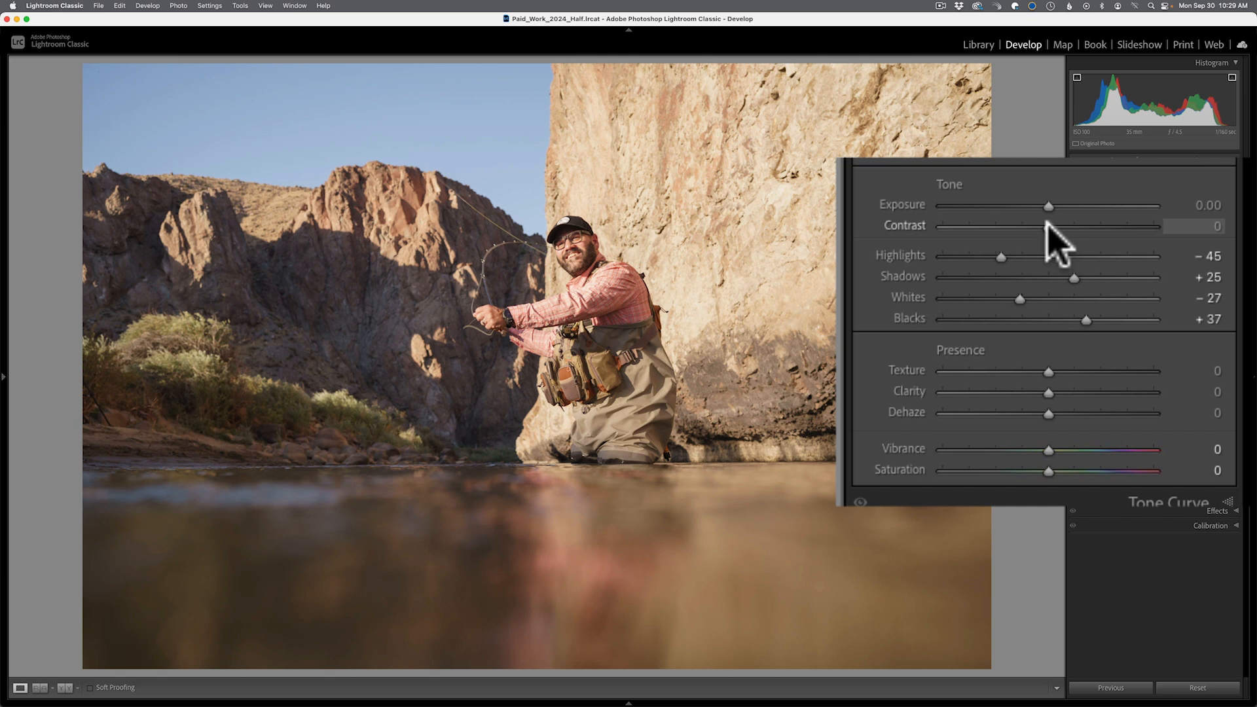
- Try increasing the photo's Contrast to +30 and +45, and reset it to 0
left_click_drag(1046, 222, 1077, 224)
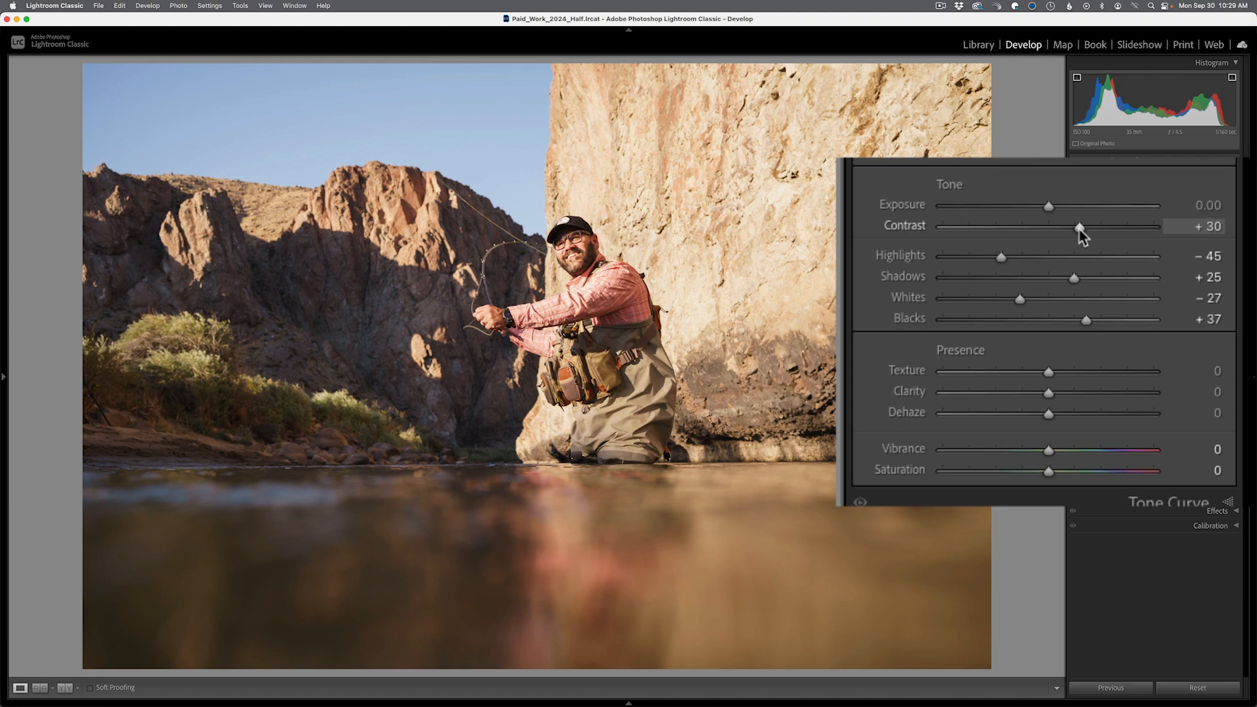
left_click_drag(1080, 227, 1098, 226)
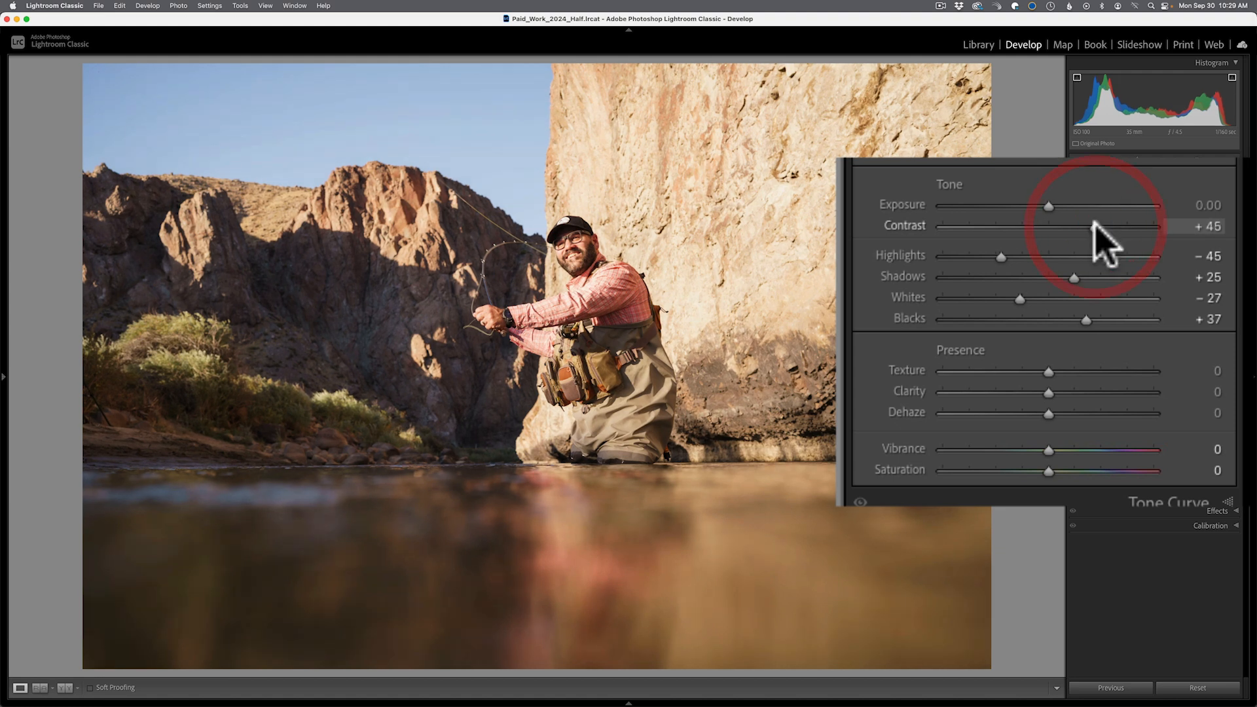
double_click(1097, 226)
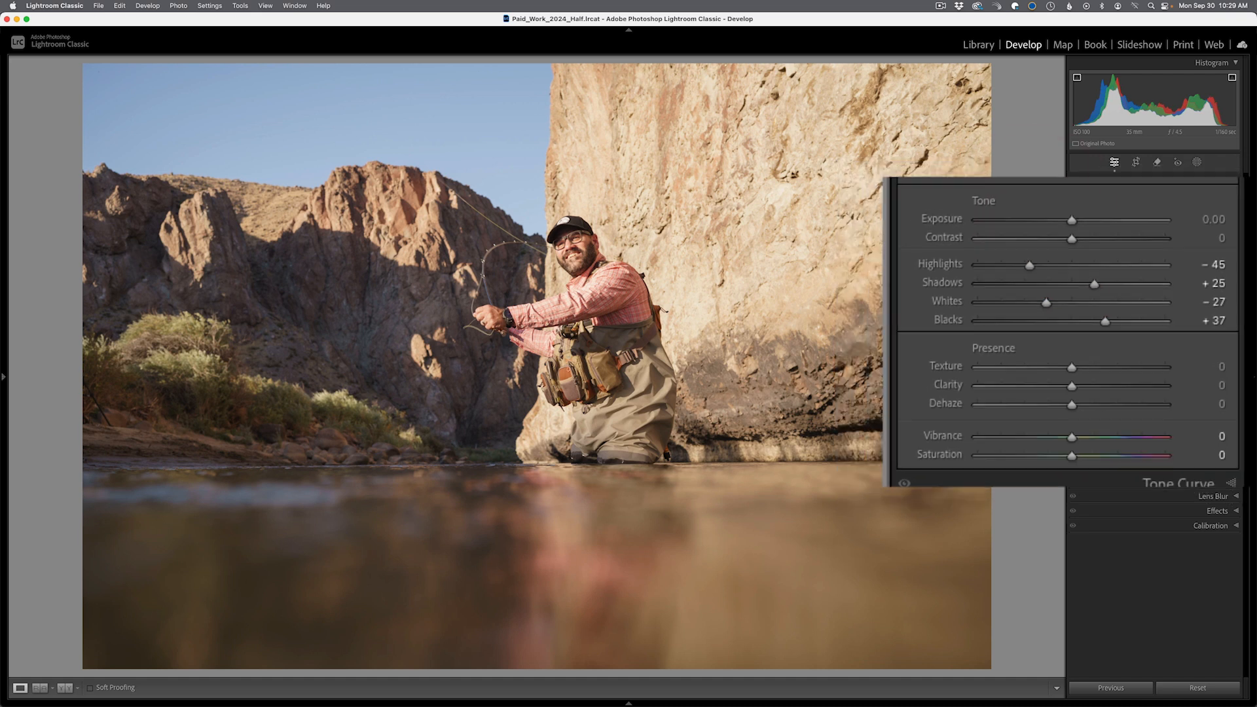
- View the photo's Tone Curve settings and return to the Basic adjustments
left_click(1156, 409)
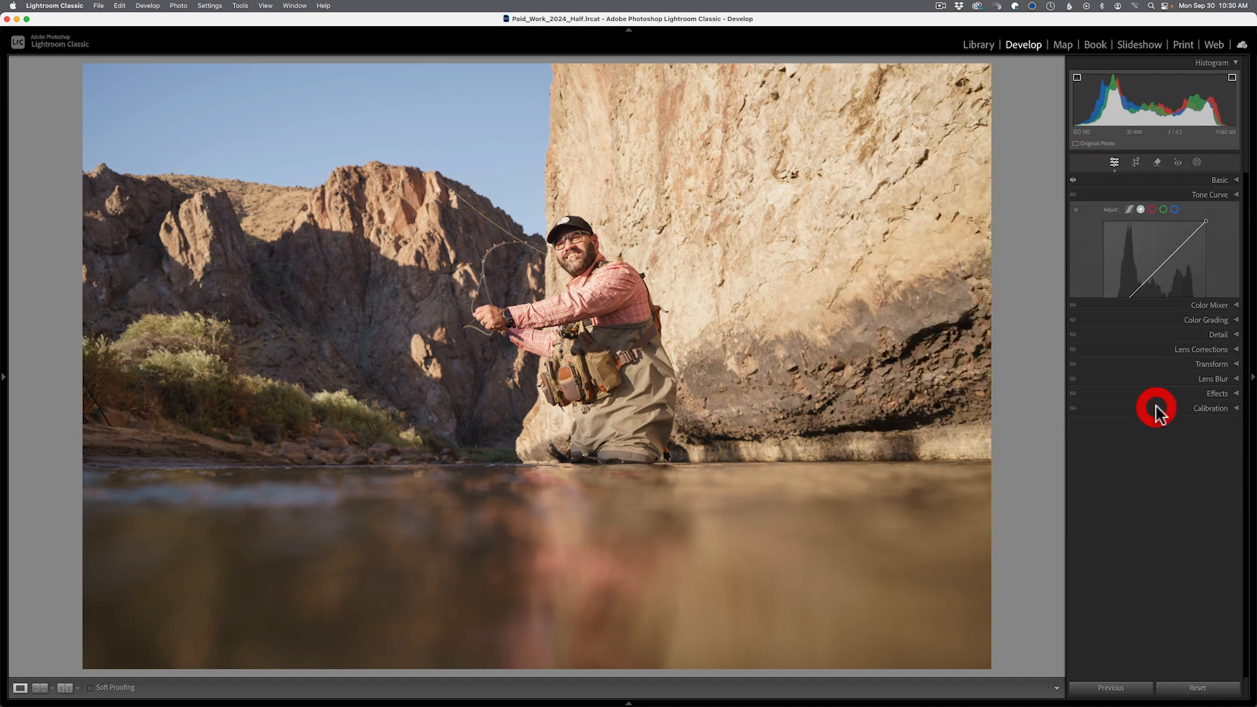
left_click(1171, 194)
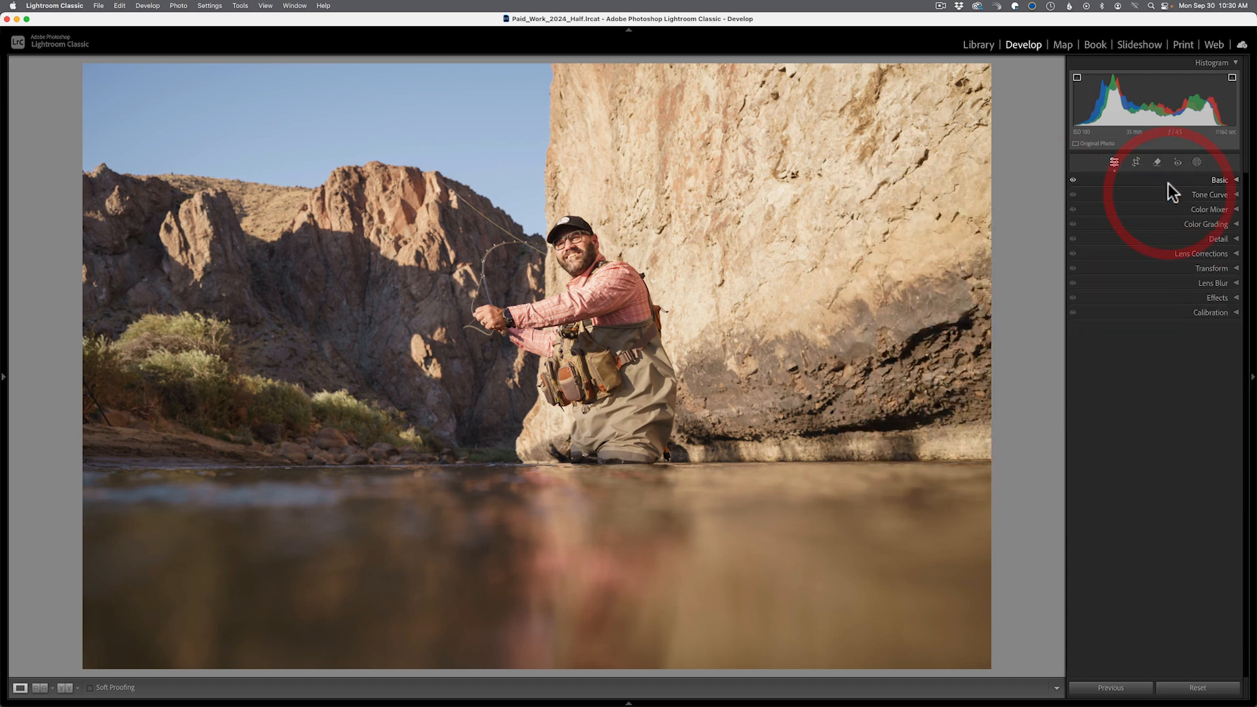
left_click(1169, 183)
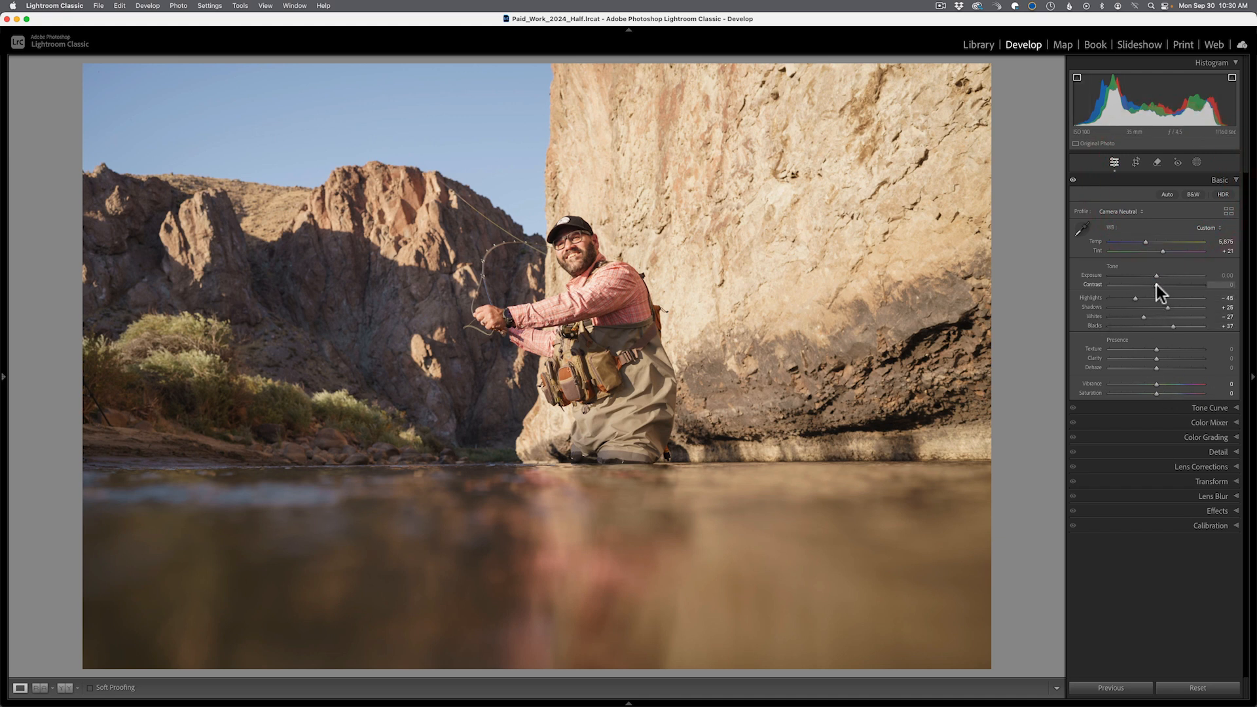
- Try a mild Contrast boost of +14 and bring it back to 0
left_click_drag(1157, 285, 1163, 285)
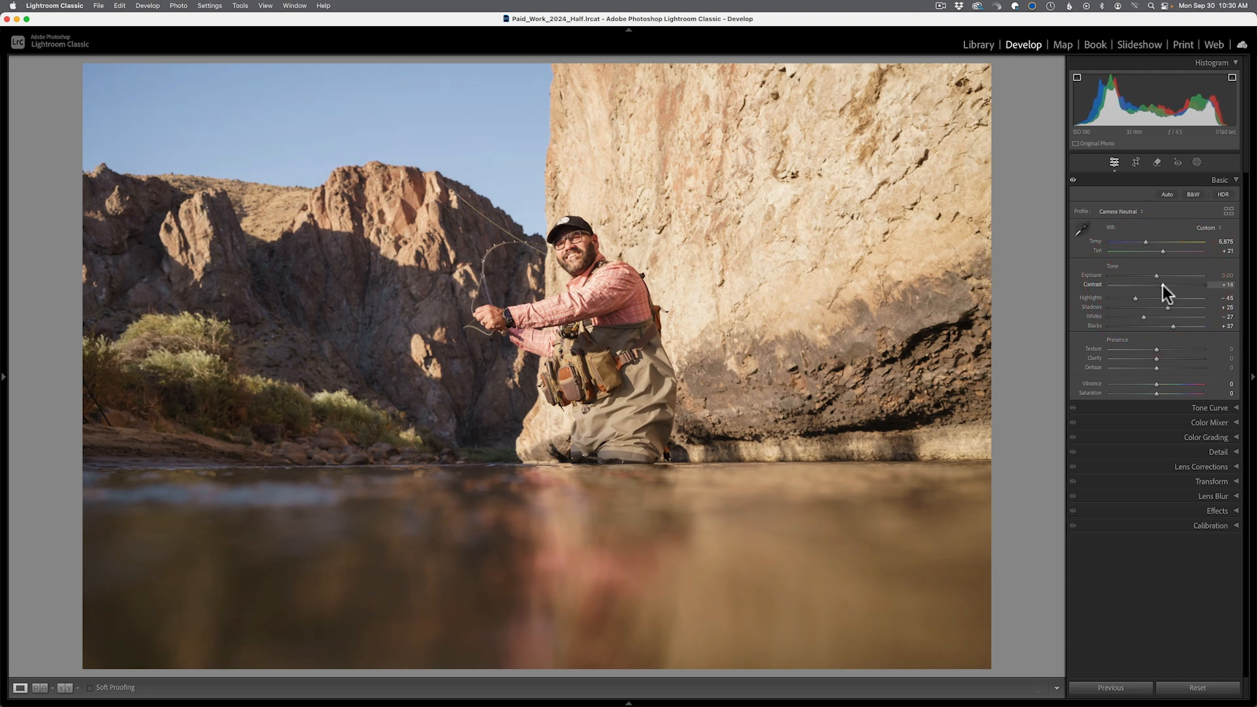
left_click_drag(1148, 285, 1162, 286)
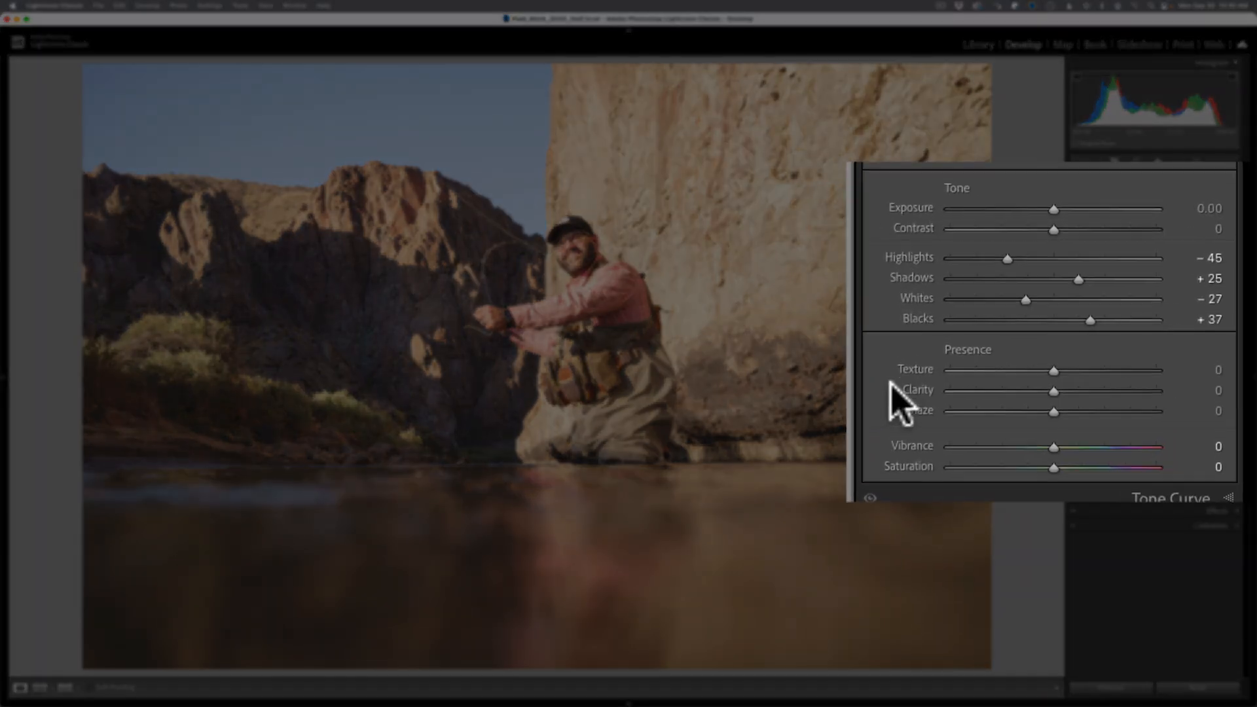
left_click(888, 395)
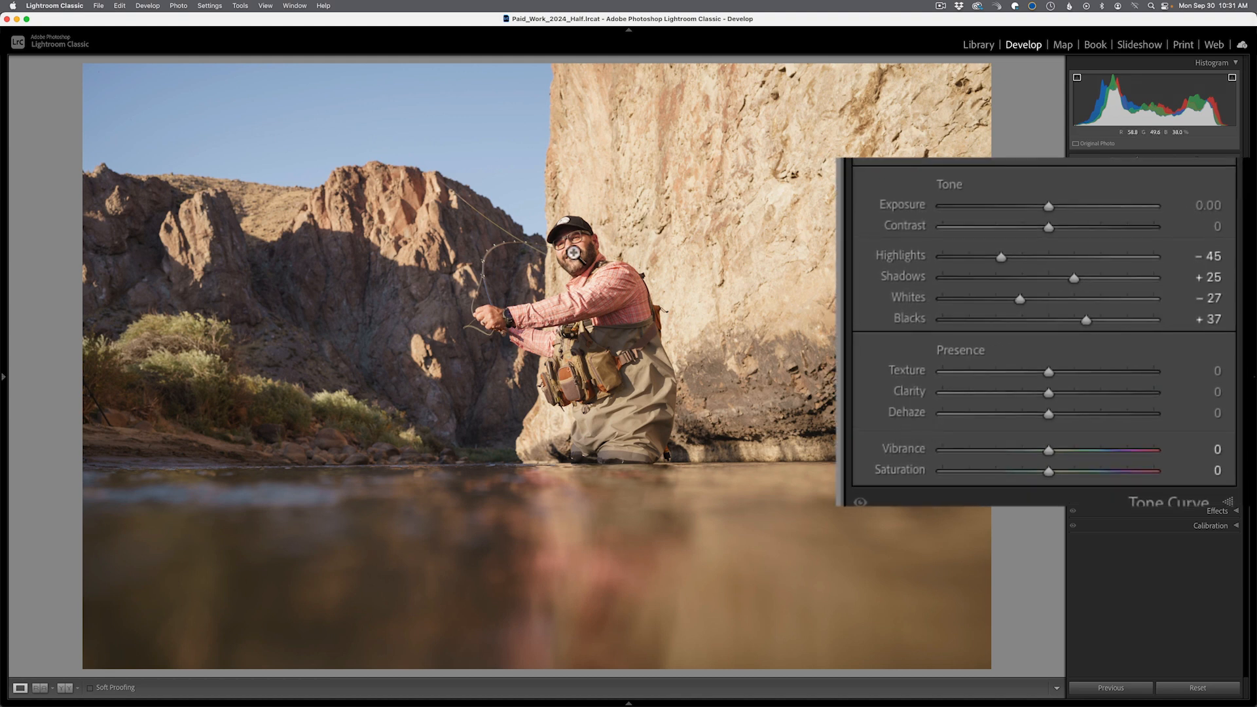
- Try Texture at +21, +40 and a slightly negative value on the man's face up close, and reset it to 0
left_click(574, 254)
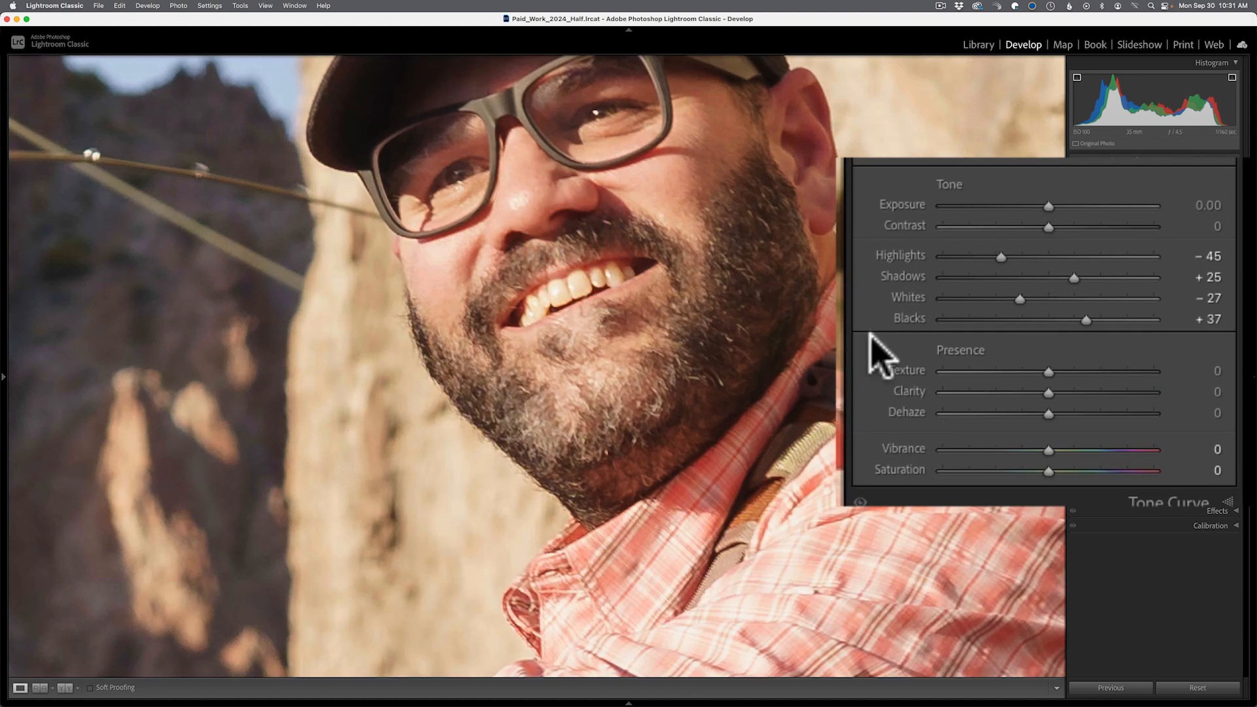
mouse_move(1051, 372)
left_mouse_down()
mouse_move(1110, 368)
mouse_move(962, 371)
mouse_move(1074, 374)
left_mouse_up()
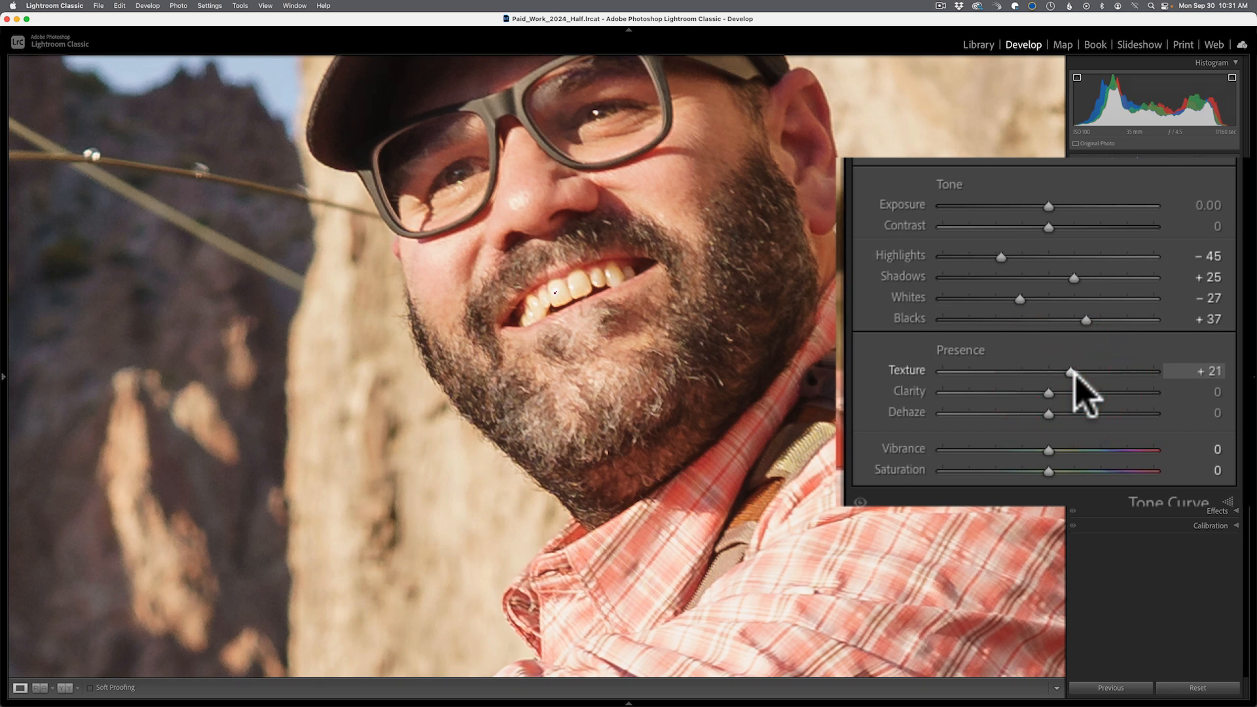
left_click(1074, 372)
left_click_drag(1071, 372, 1092, 371)
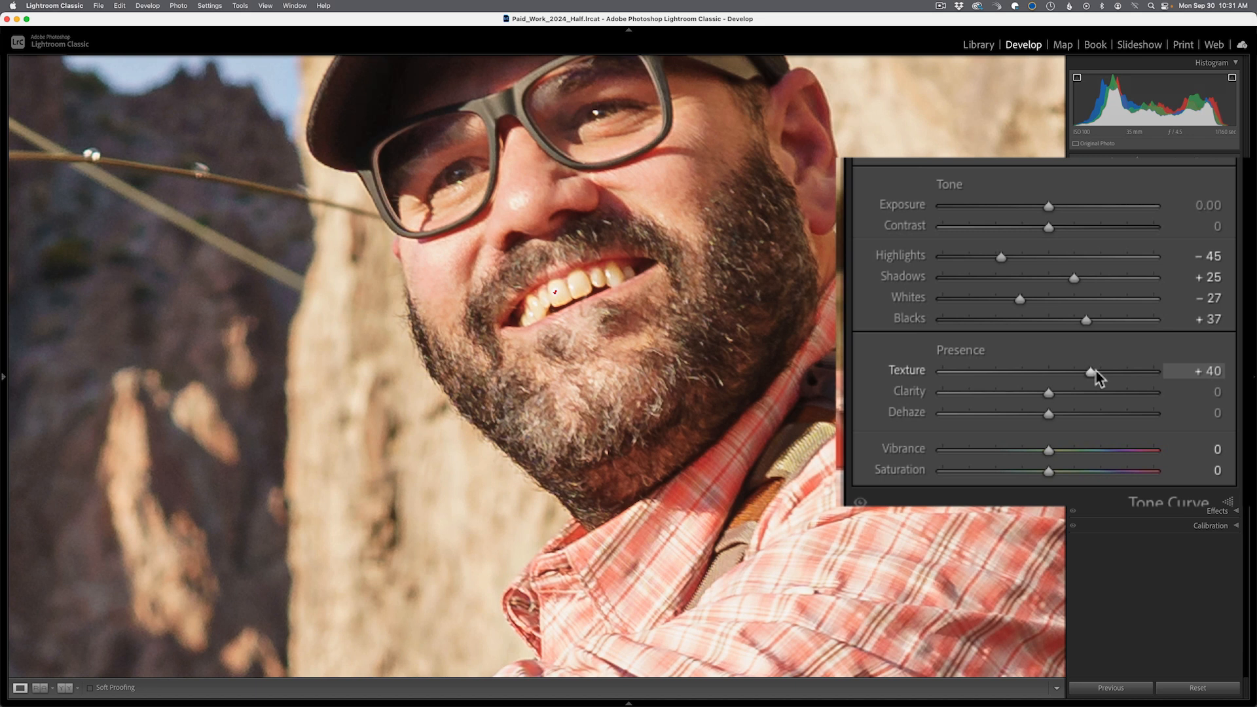
left_click_drag(1091, 371, 1042, 384)
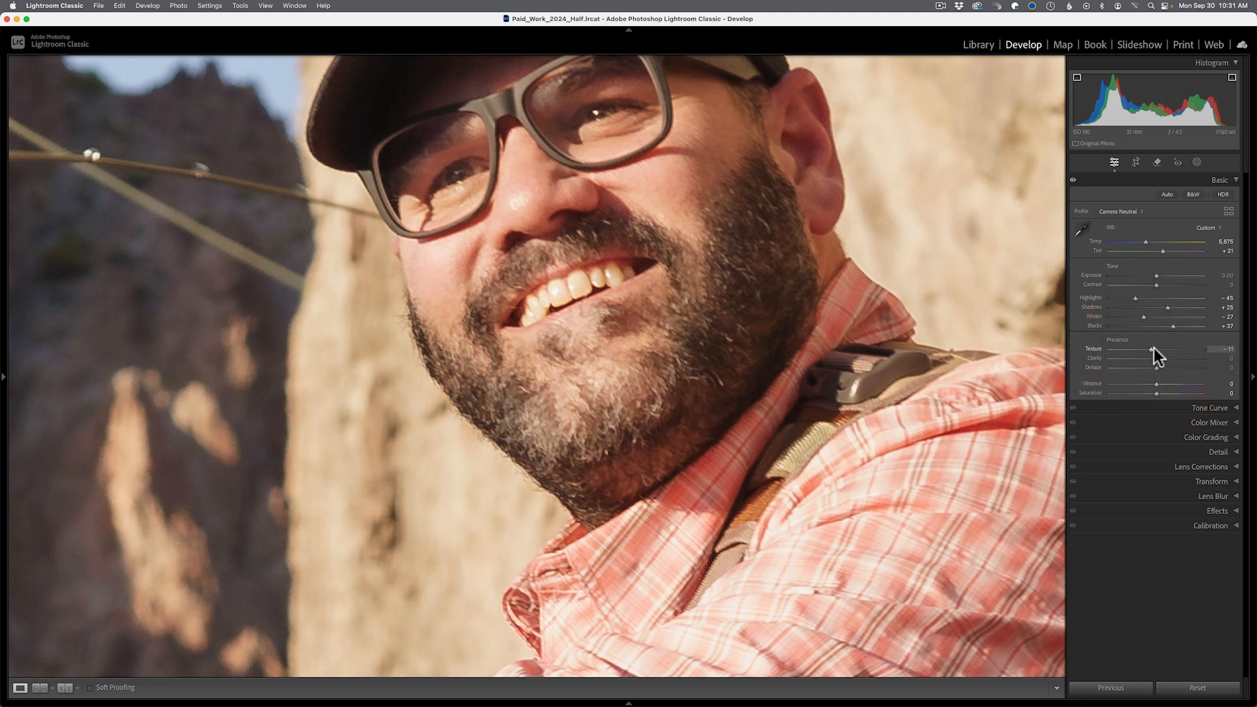
double_click(1152, 350)
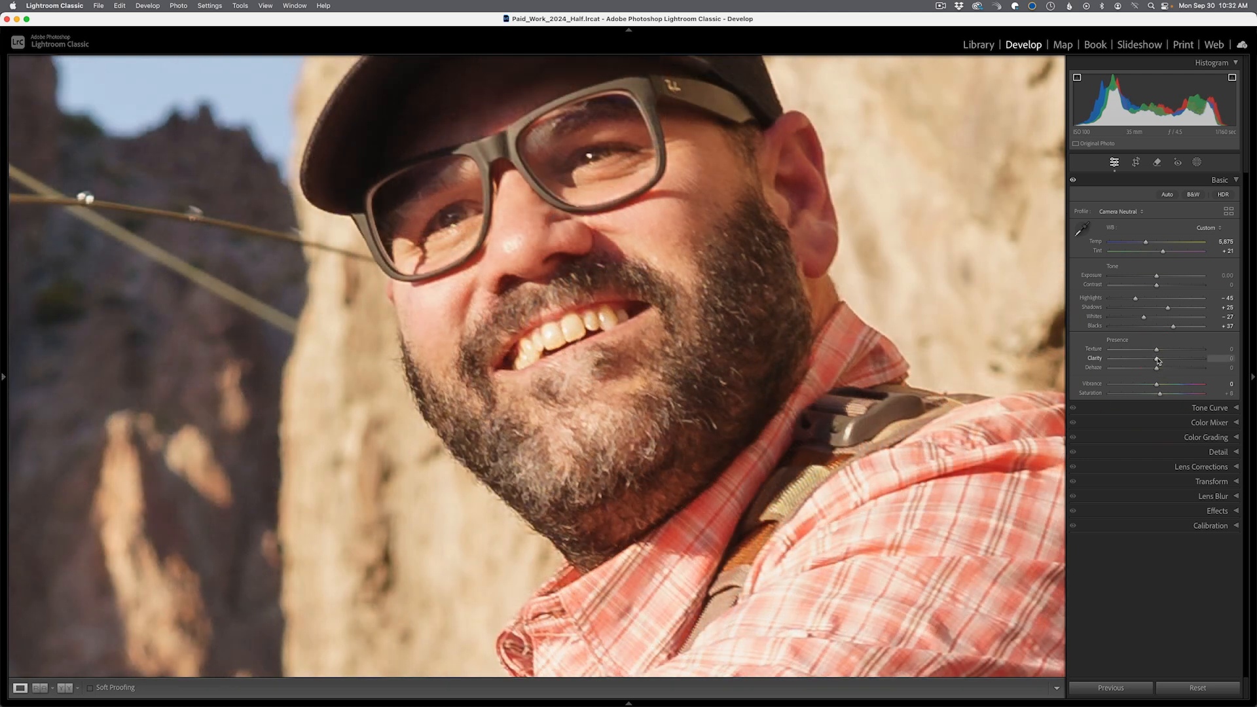
- Try Clarity at +39, +51 and +100, checking both the man's face and the full photo
left_click_drag(1159, 357, 1169, 358)
left_click_drag(1076, 392, 1090, 394)
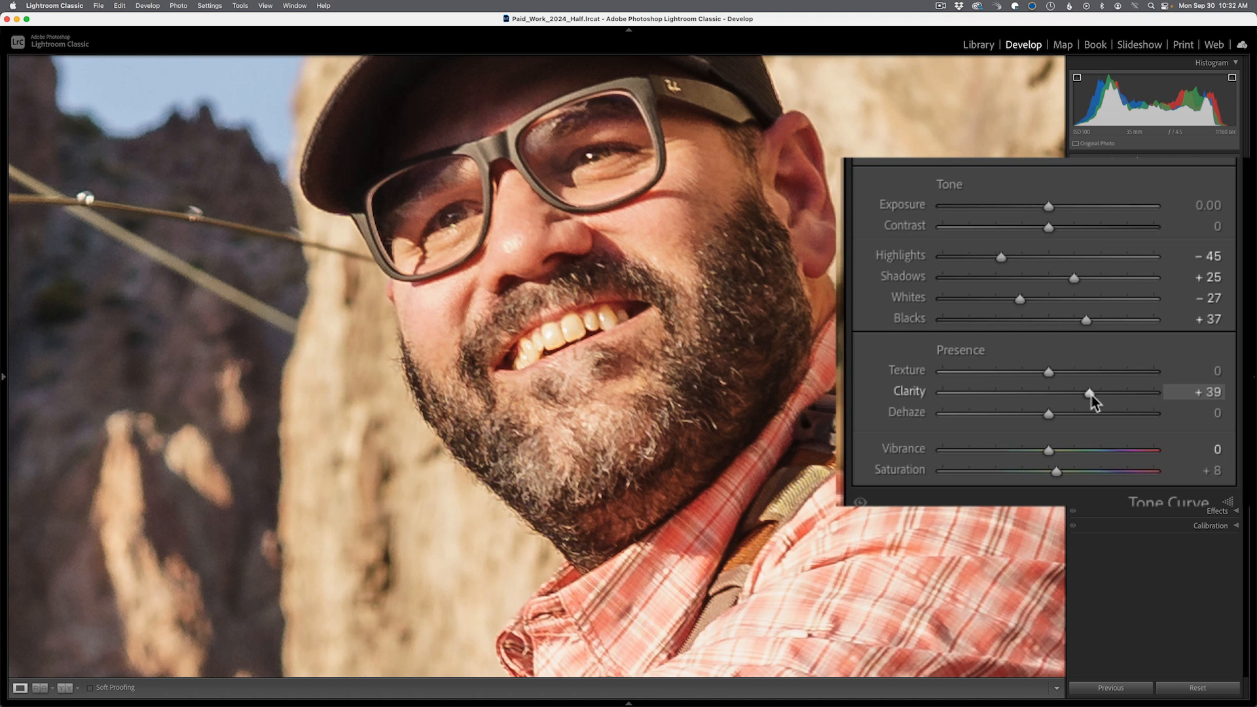
left_click(715, 231)
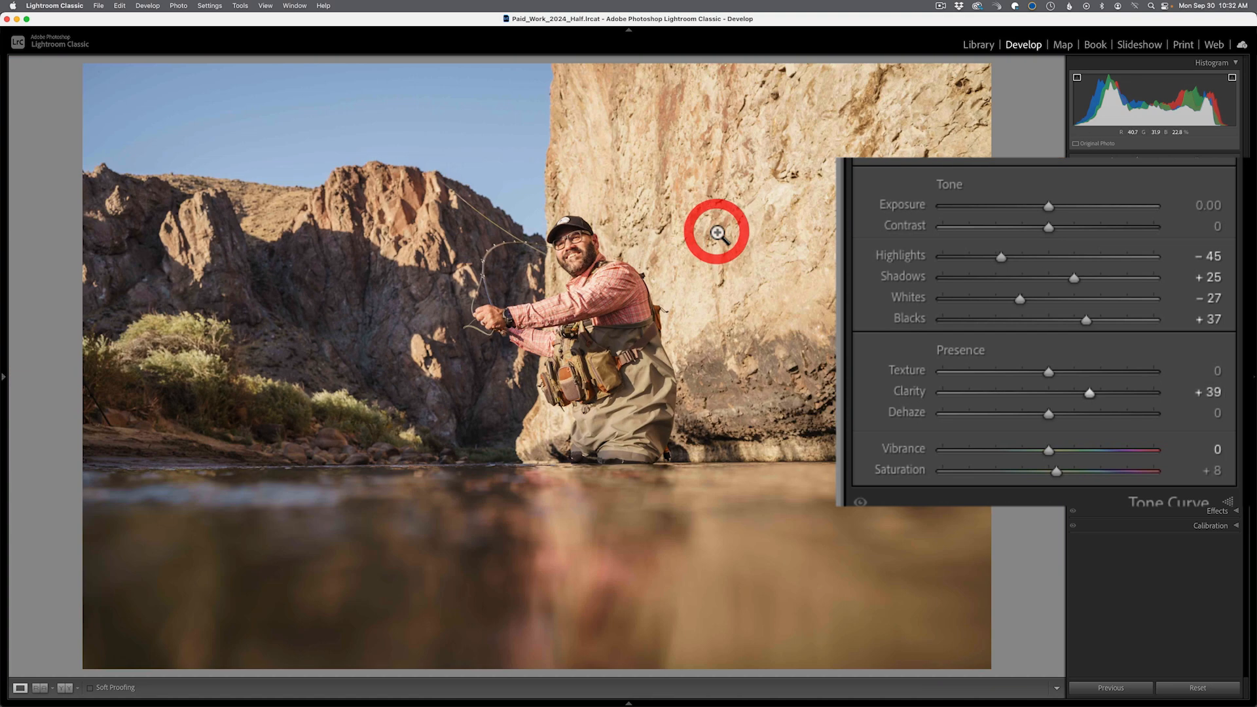
mouse_move(1089, 393)
left_mouse_down()
mouse_move(978, 391)
mouse_move(1103, 393)
left_mouse_up()
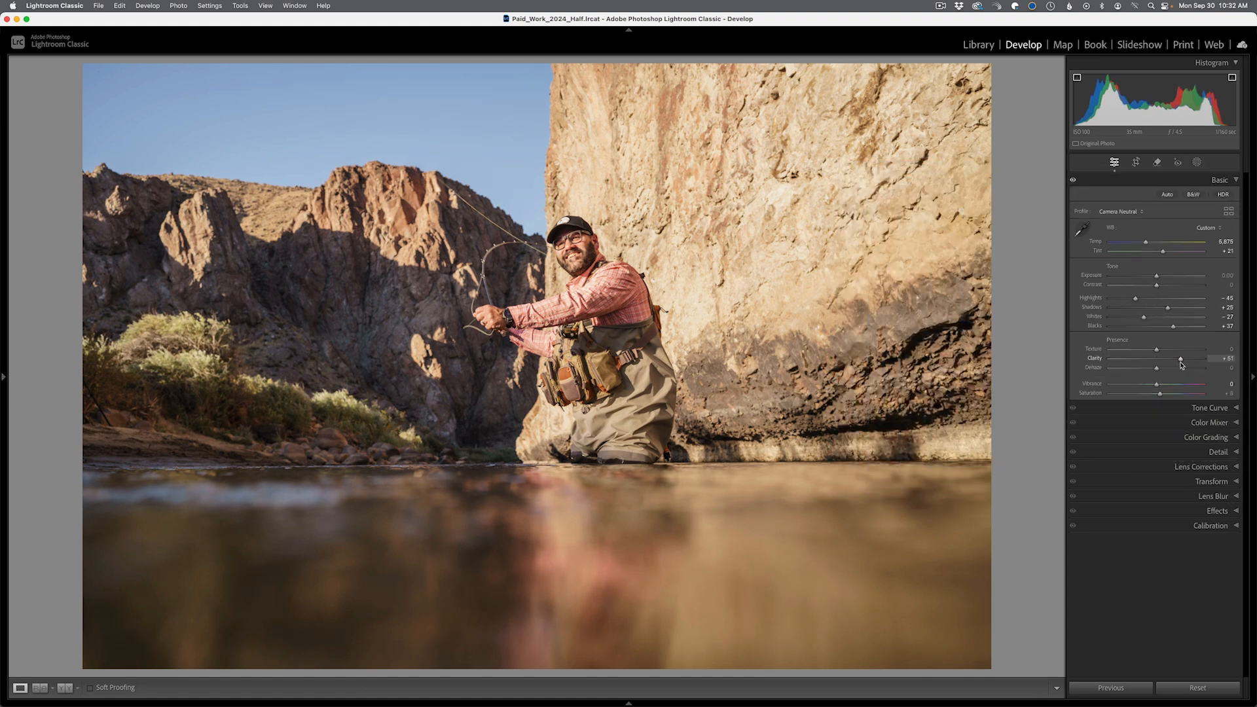
left_click_drag(1182, 362, 1176, 360)
left_click(1176, 360)
left_click_drag(1176, 361, 1211, 361)
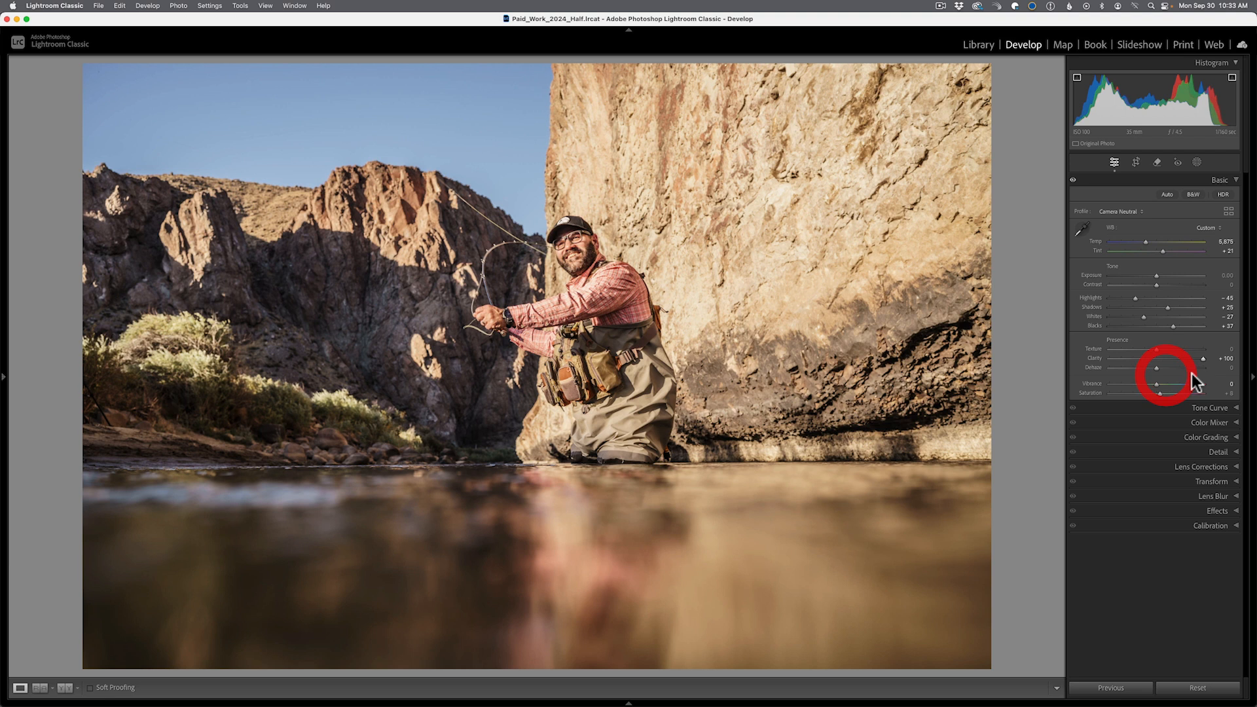
- Try a strongly lowered Saturation against the high Clarity, and return Saturation to 0
left_click_drag(1142, 393, 1133, 393)
left_click(1133, 393)
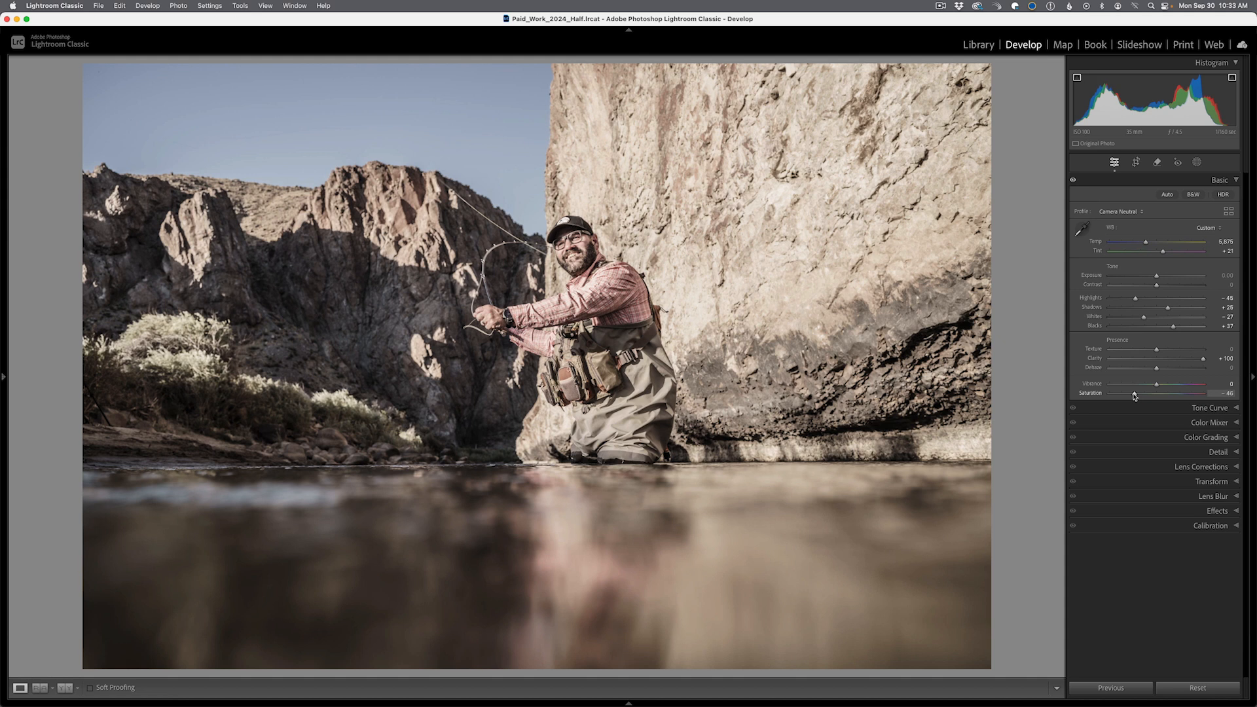
left_click_drag(1146, 393, 1157, 395)
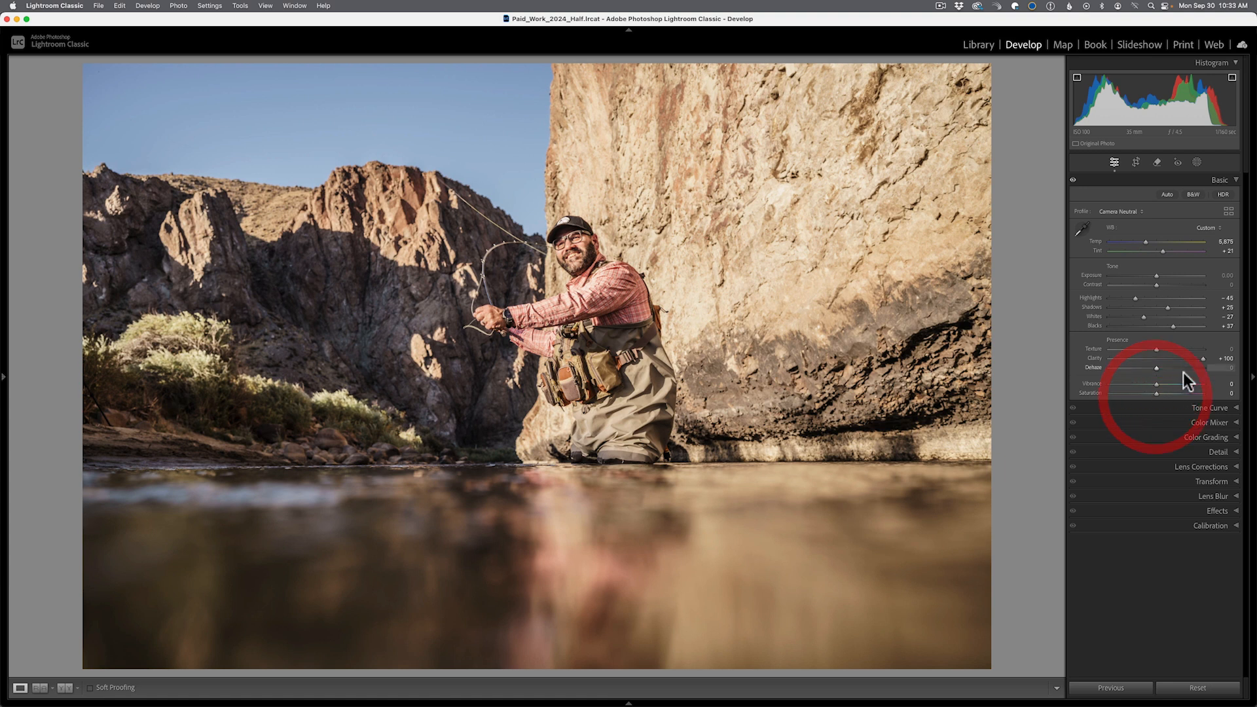
- Set the photo's Clarity to +35
mouse_move(1193, 359)
left_mouse_down()
mouse_move(1208, 360)
mouse_move(1177, 362)
left_mouse_up()
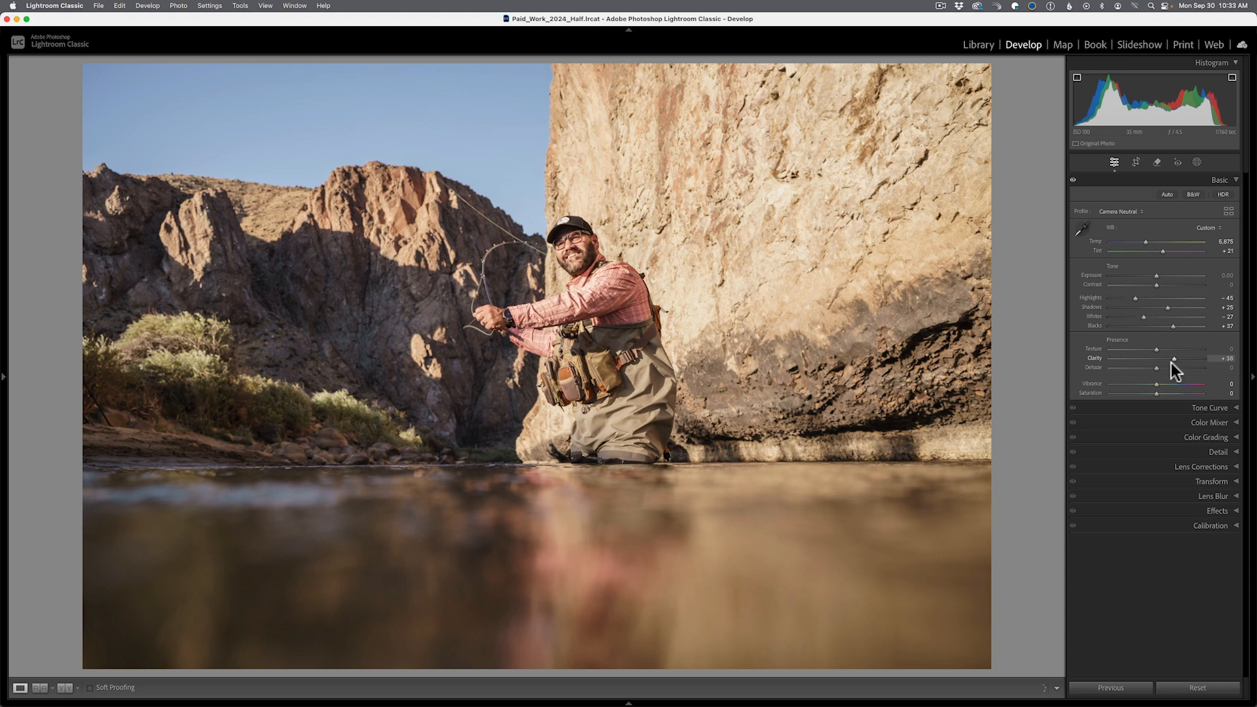
left_click_drag(1171, 363, 1170, 363)
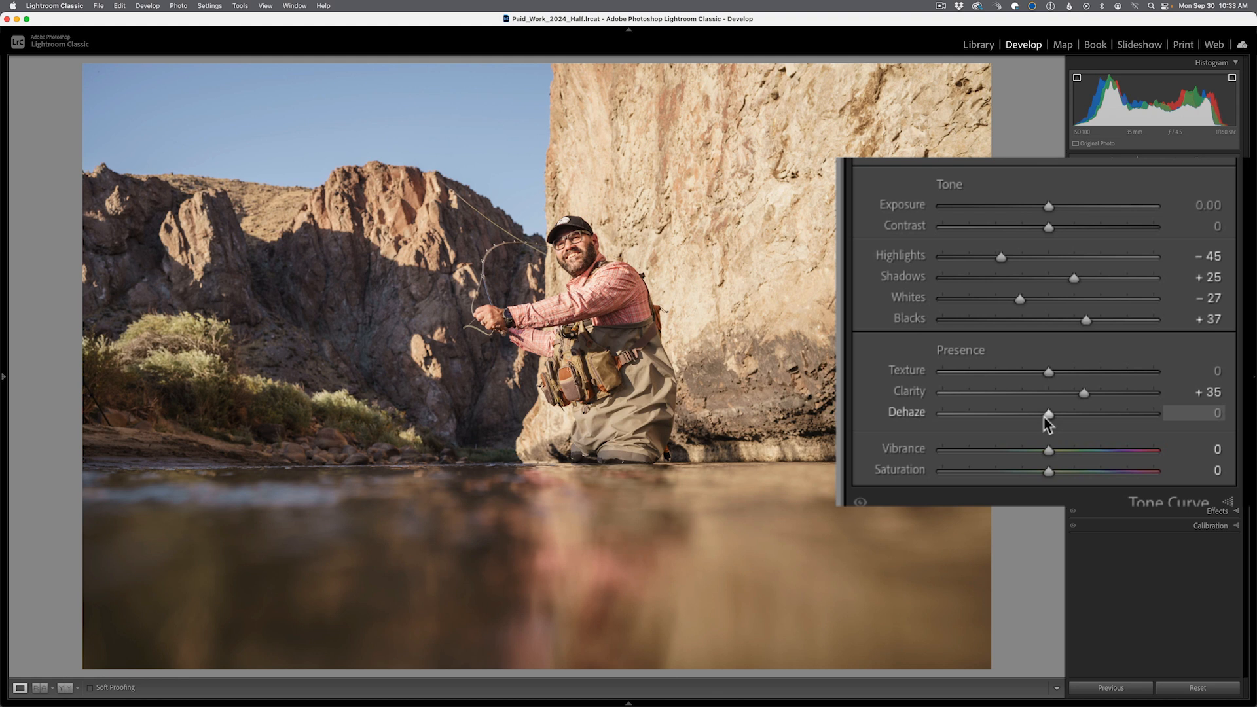
- Try Dehaze at +27, +41 and +100, and reset it to 0
left_click_drag(1046, 415, 1075, 414)
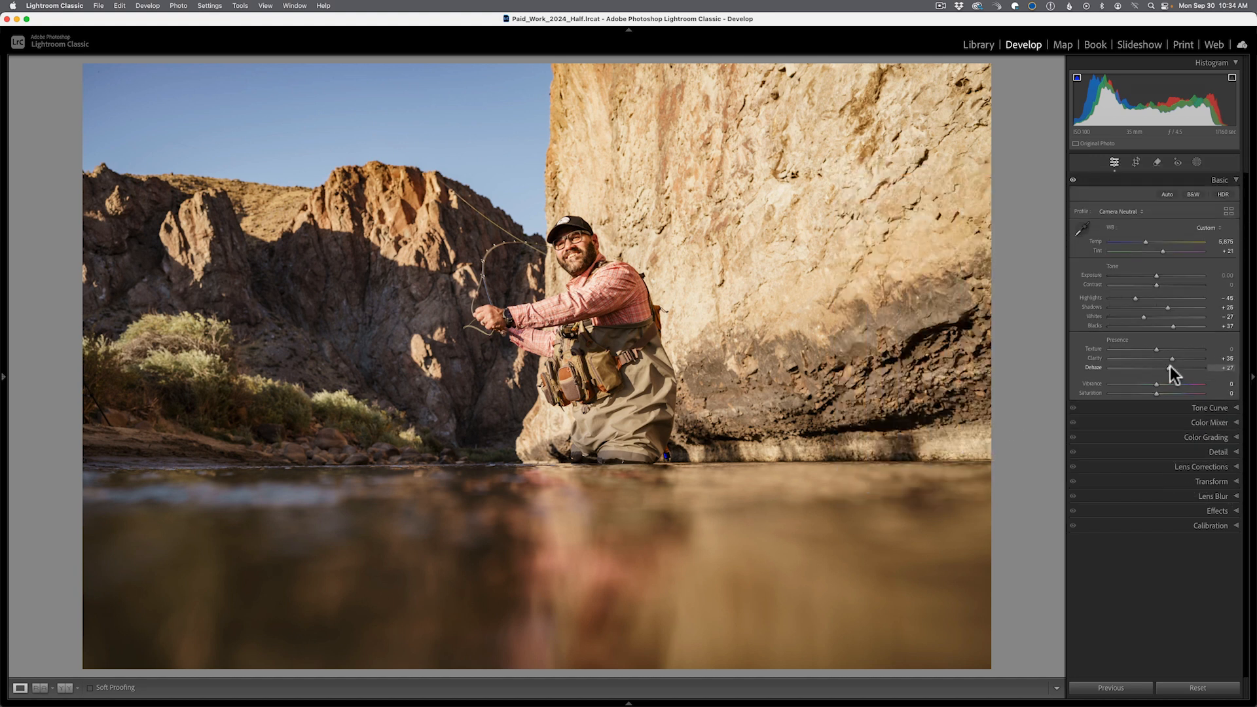
left_click_drag(1173, 368, 1178, 369)
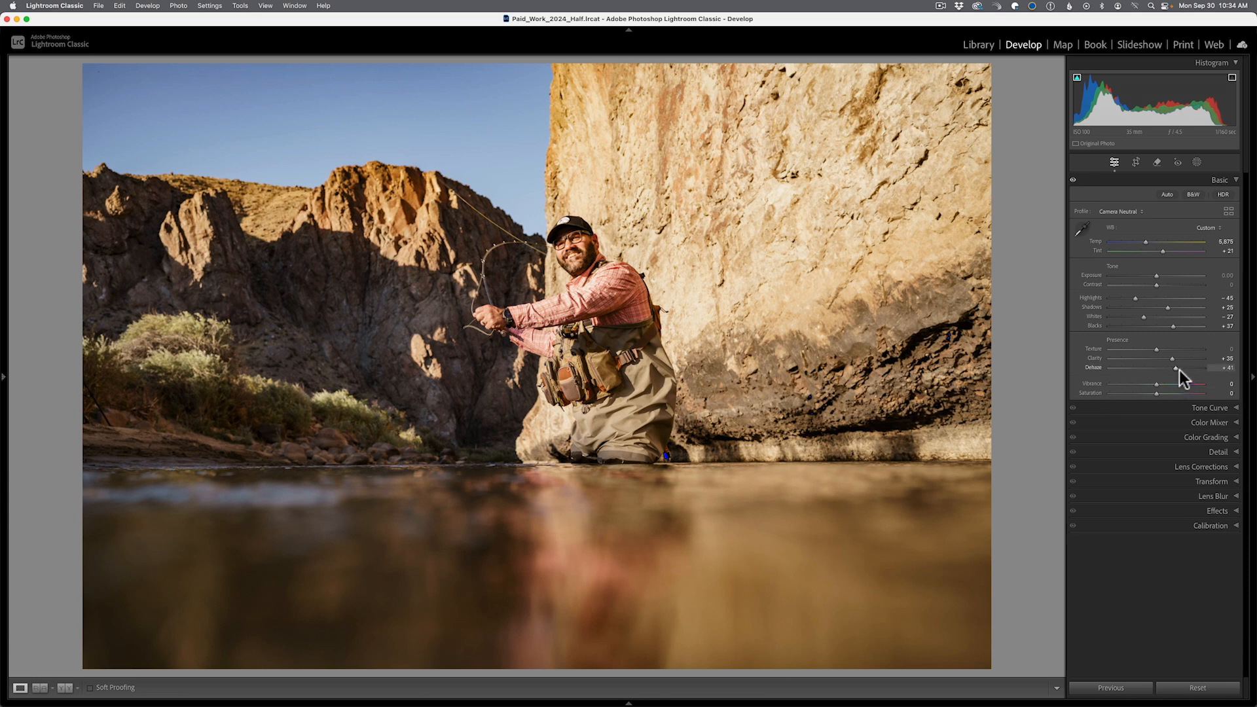
left_click_drag(1177, 367, 1215, 368)
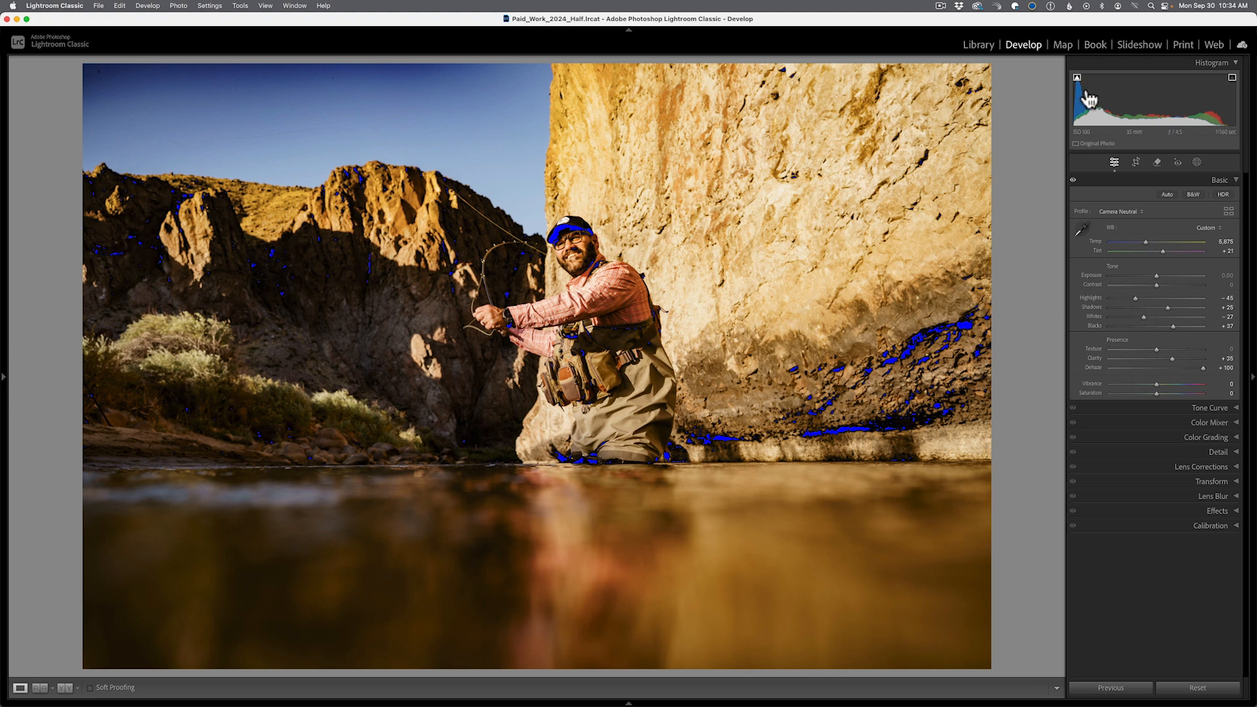
mouse_move(1193, 371)
left_mouse_down()
mouse_move(1169, 368)
mouse_move(1187, 375)
left_mouse_up()
double_click(1179, 368)
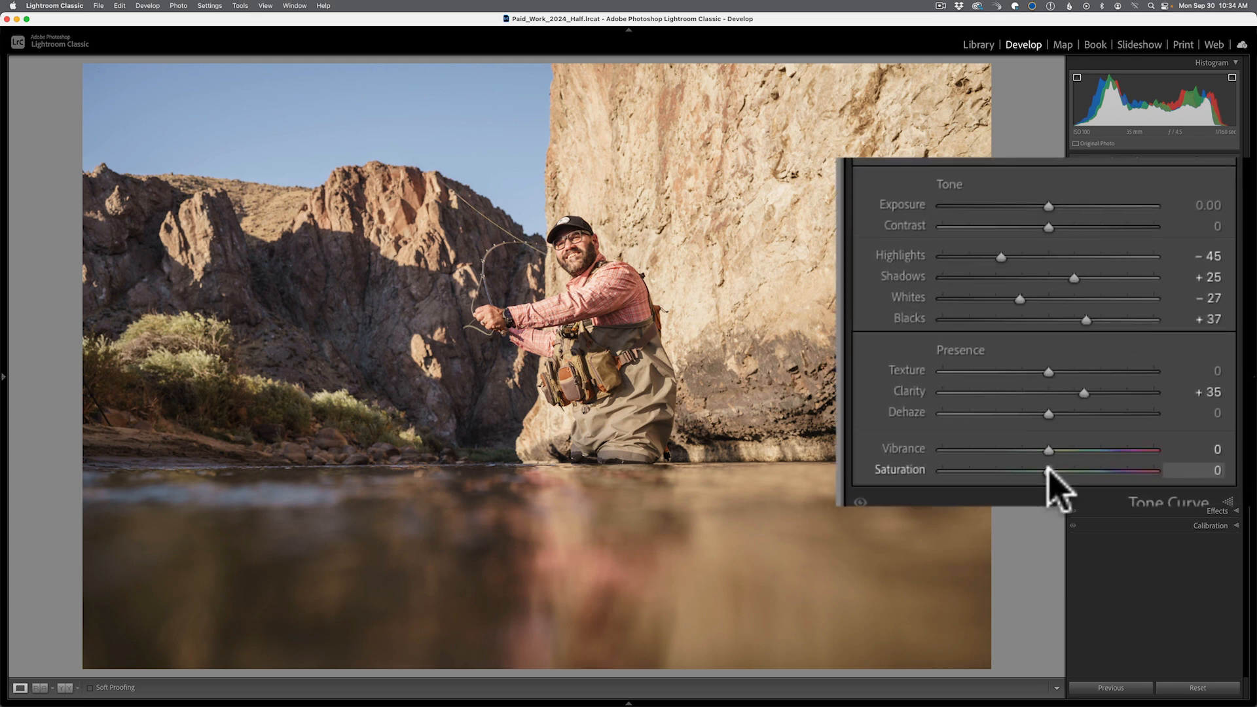
- Try Saturation at +100 and -100, and set it back to 0
left_click_drag(1048, 469, 1166, 485)
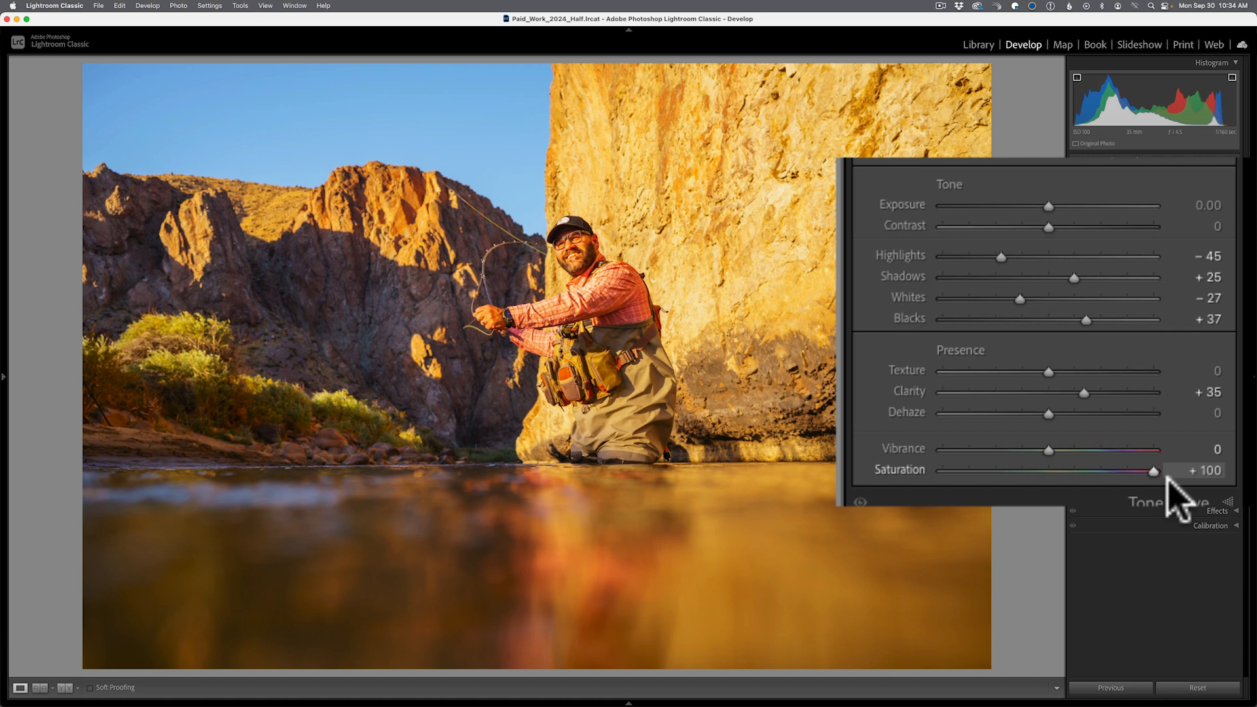
left_click_drag(1168, 480, 878, 483)
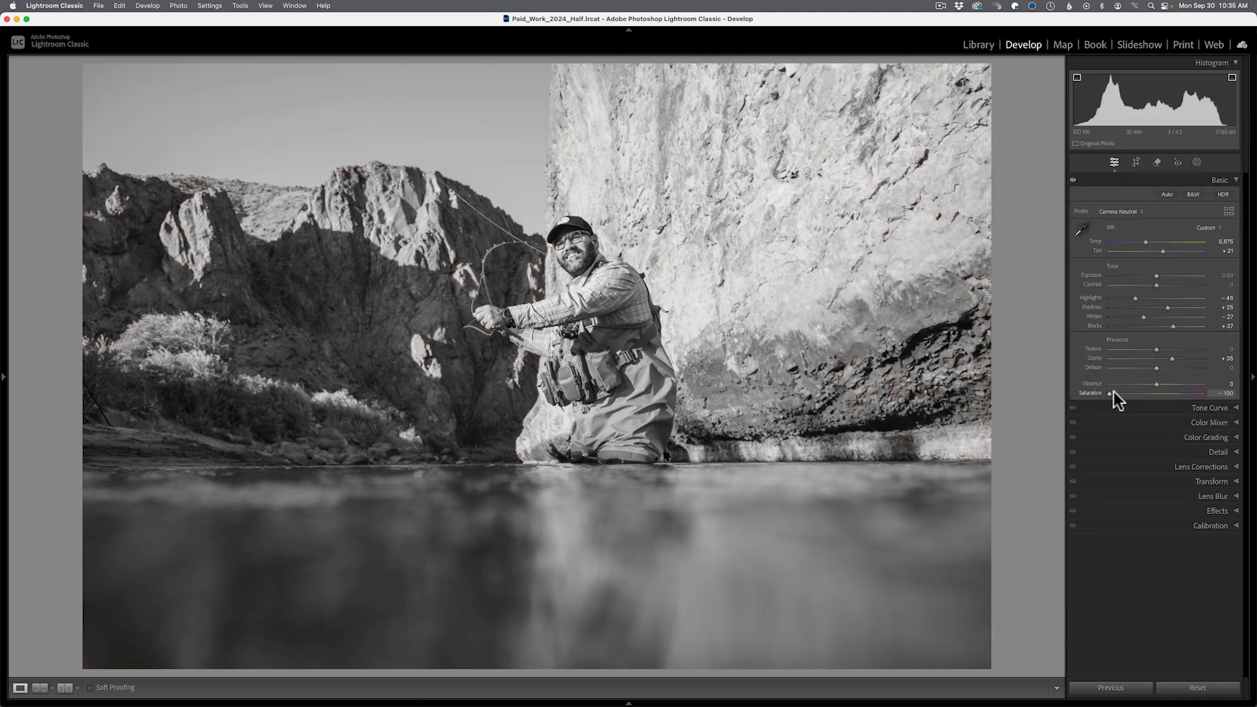
left_click_drag(1140, 393, 1161, 394)
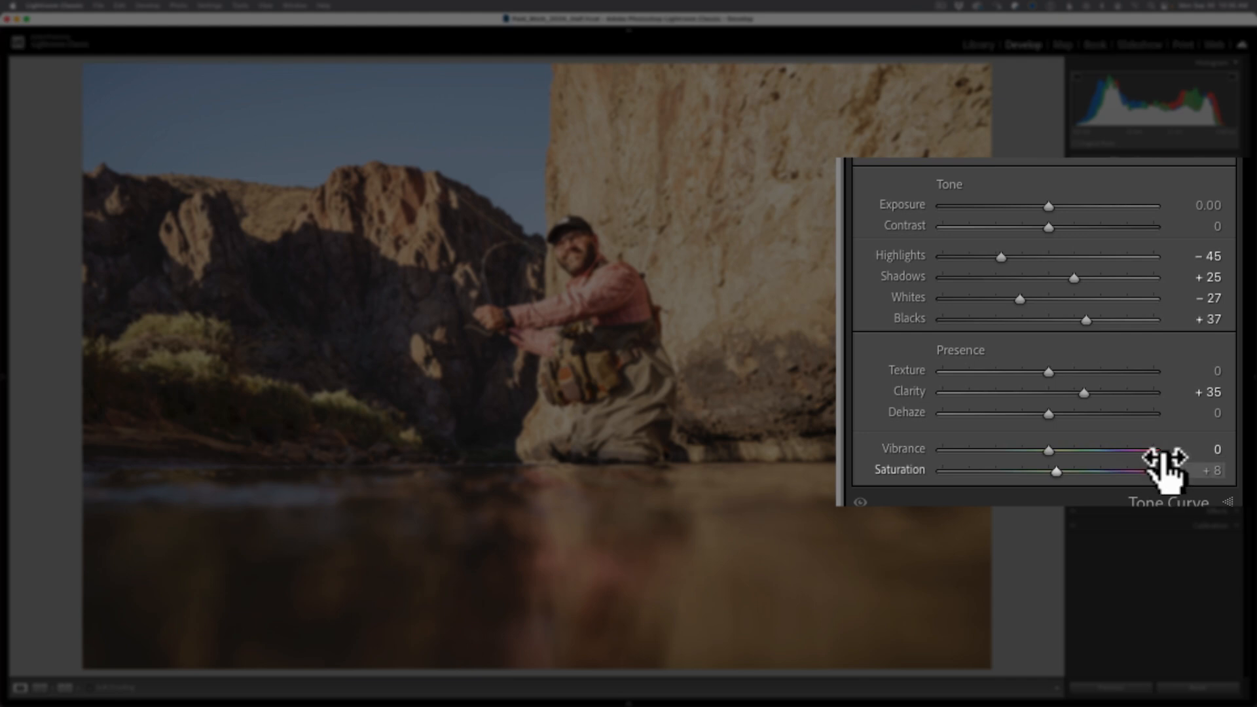
left_click(1166, 471)
type("0")
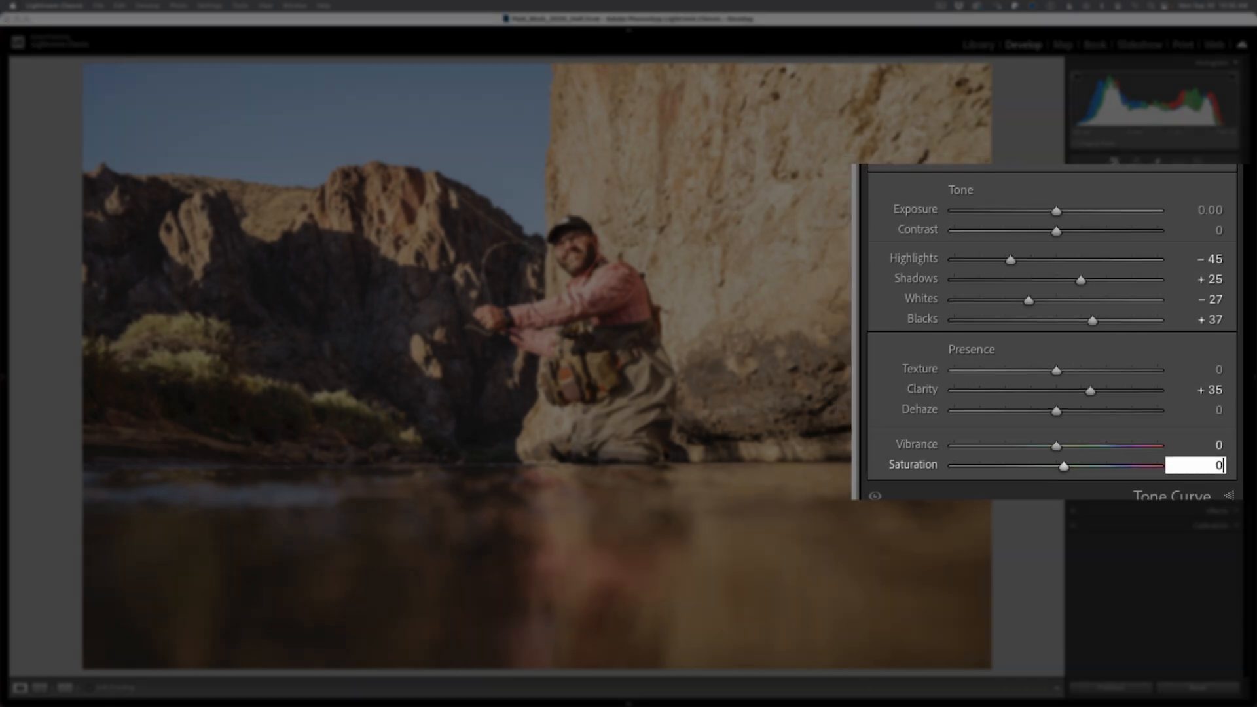
key("Return")
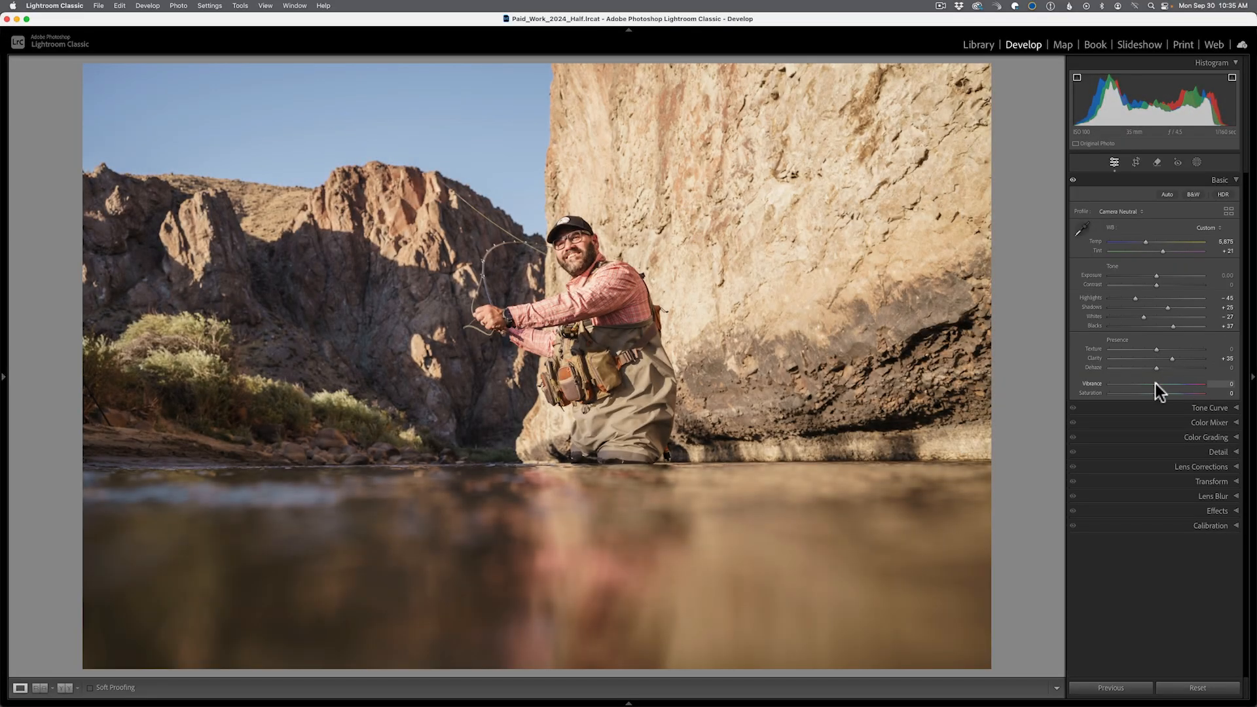
- Try Vibrance at +100, settle it at +51, and raise Saturation to +10
left_click_drag(1167, 383, 1213, 385)
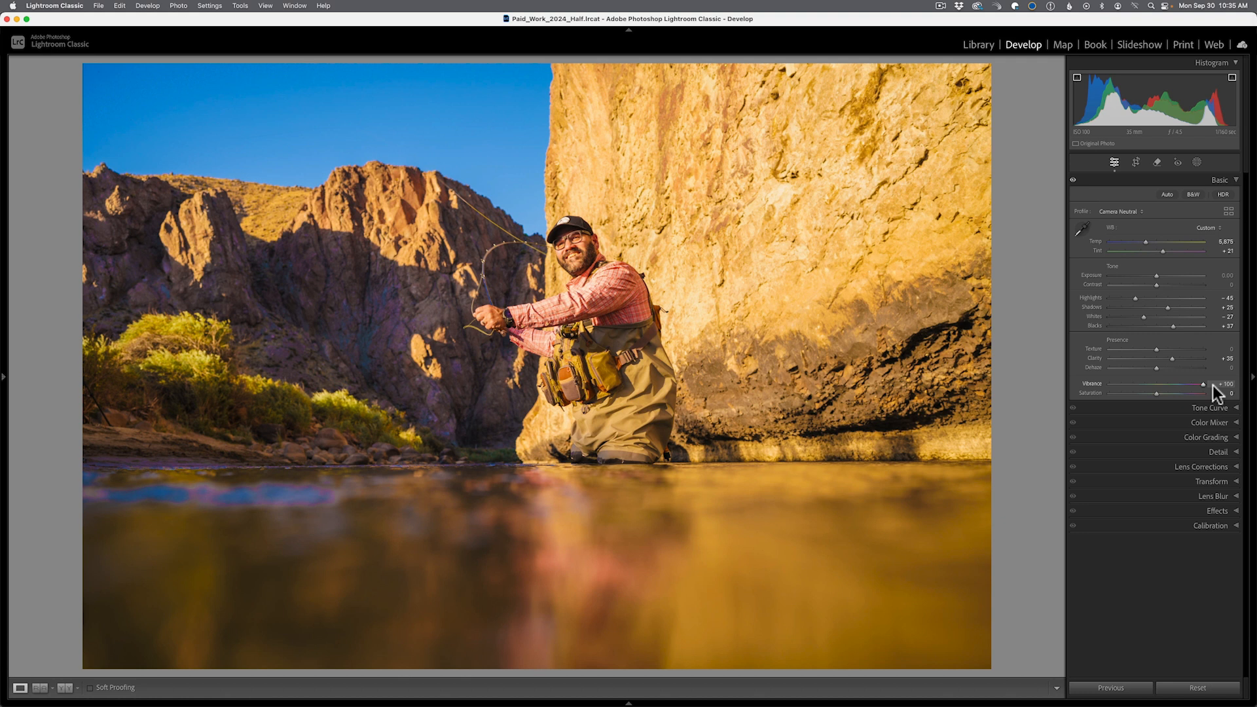
left_click_drag(1213, 385, 1181, 387)
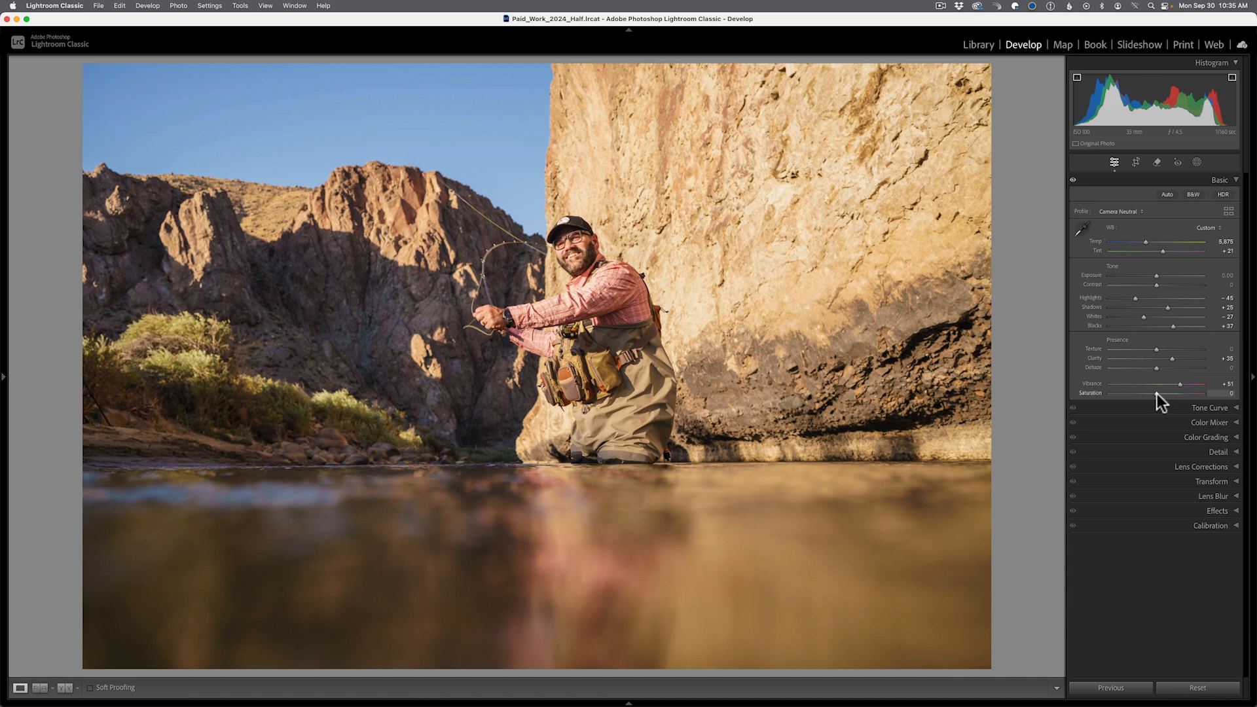
left_click_drag(1161, 395, 1162, 394)
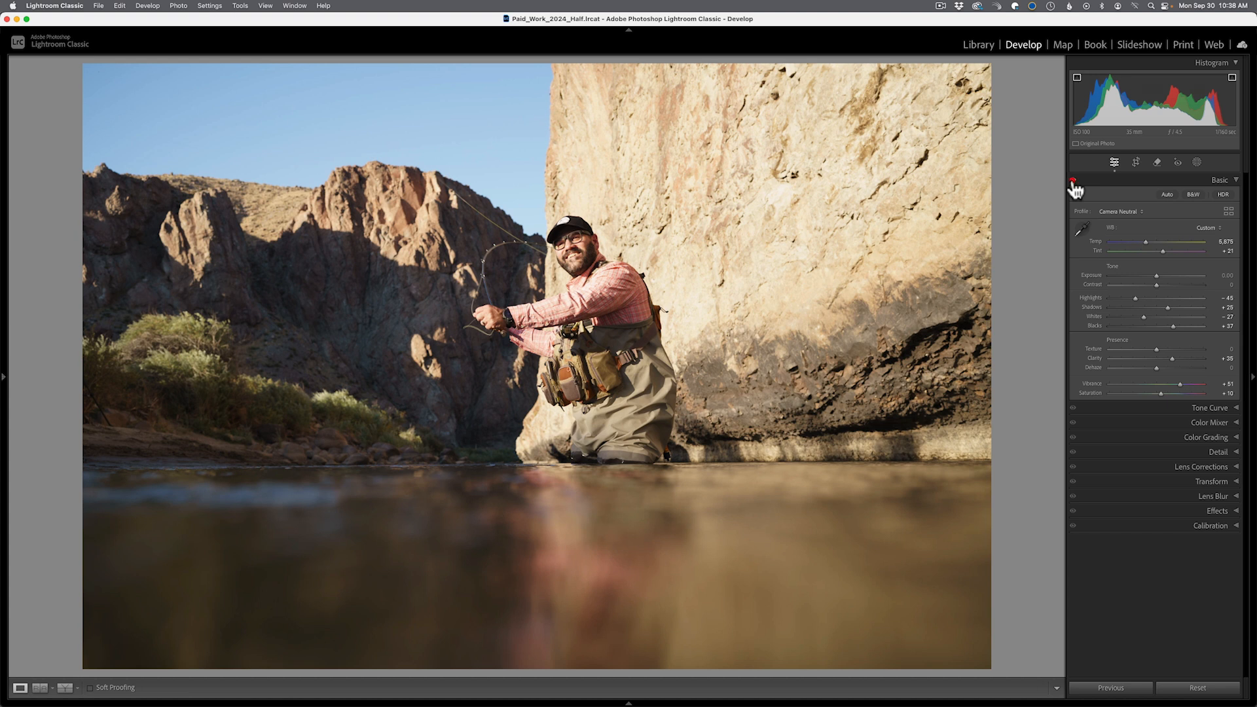
- Turn the Basic adjustments back on, show the photo's Before version, and return to the edited version
left_click(1073, 180)
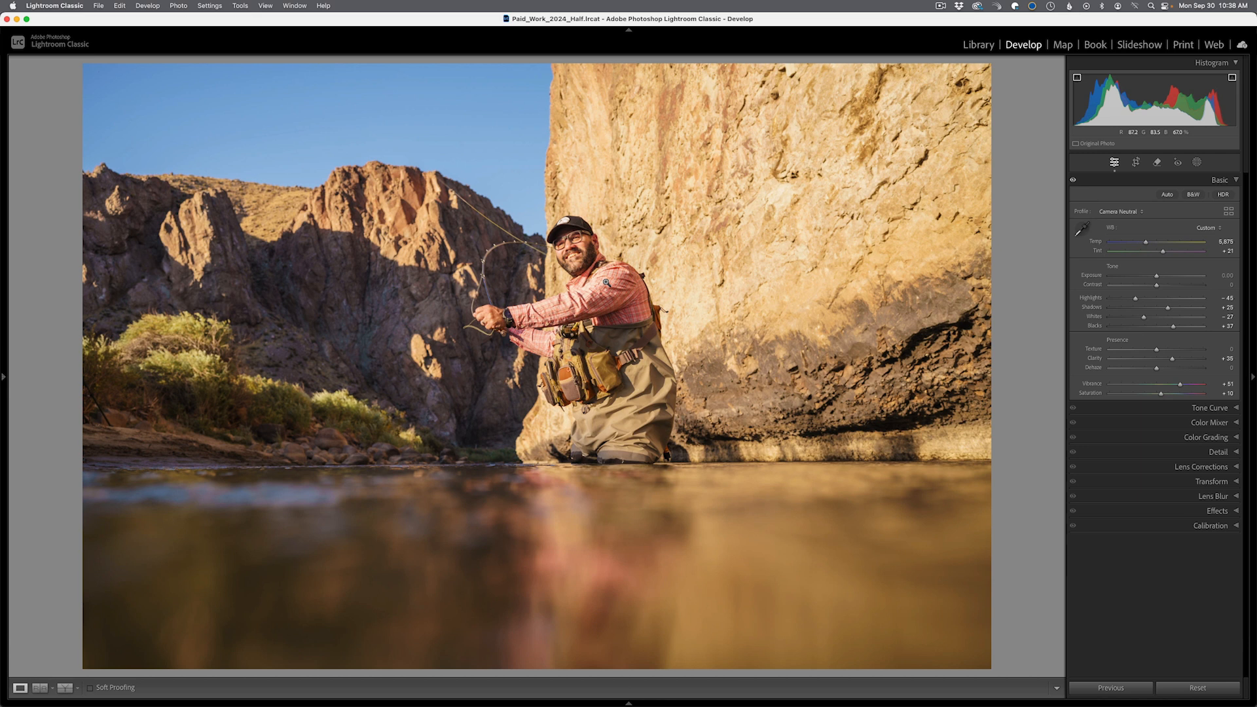
key("backslash")
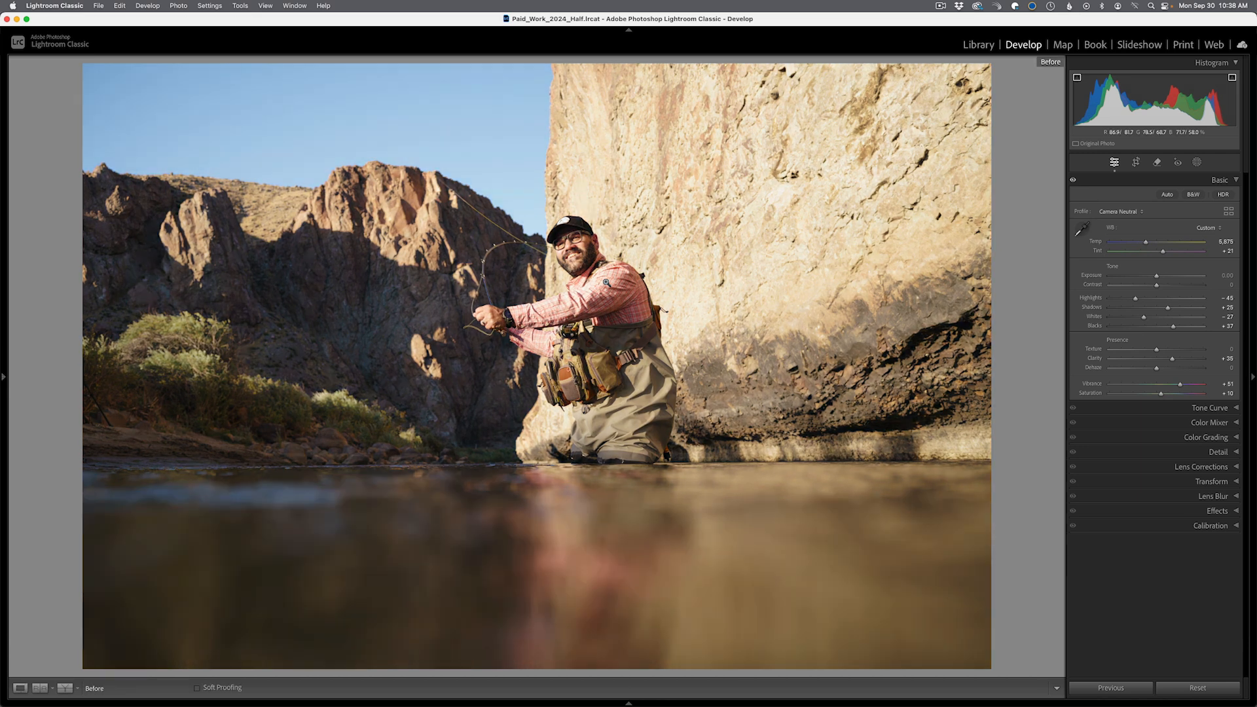
key("backslash")
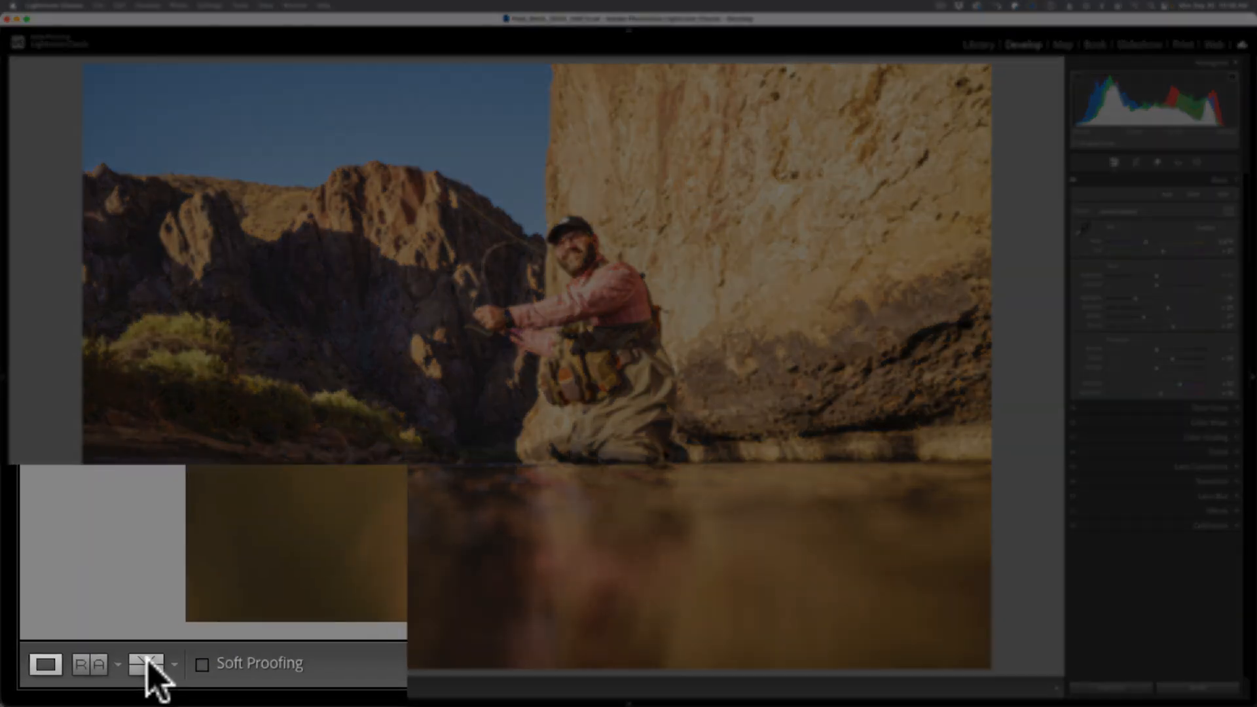
- Compare the edit in the Left/Right and Left/Right Split Before/After views, choose Before/After Left/Right, and return to Loupe view
left_click(149, 662)
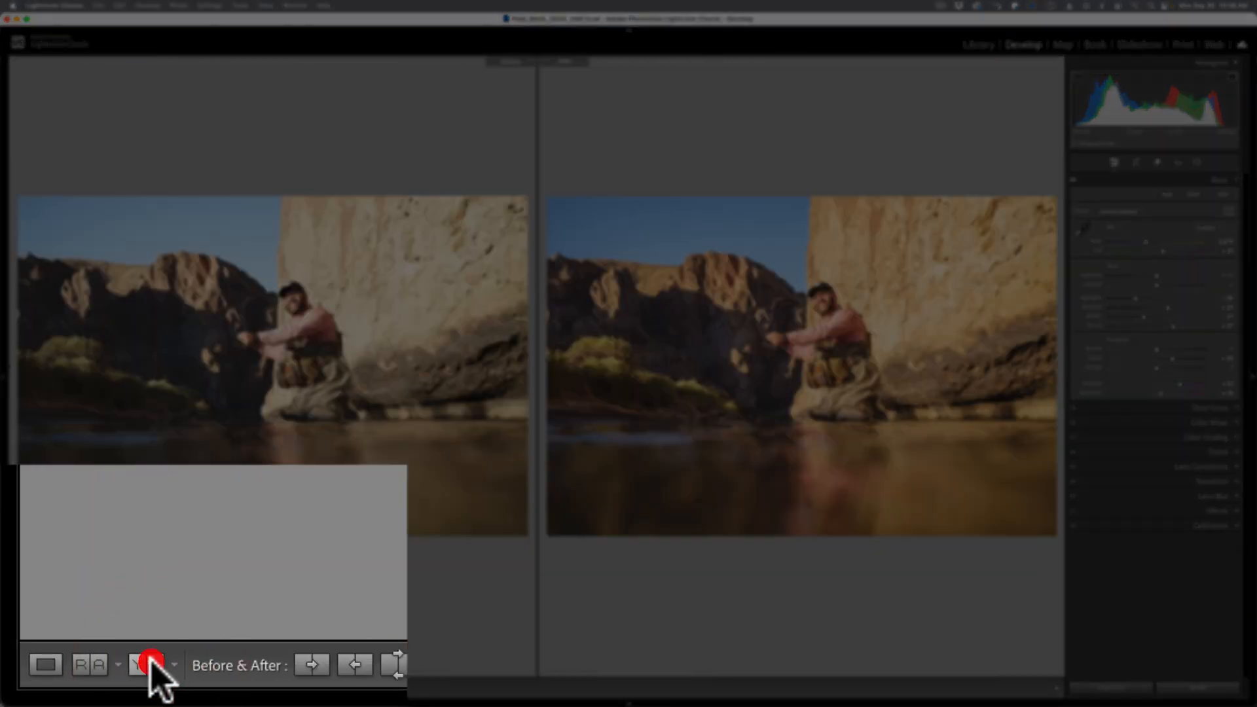
left_click(150, 663)
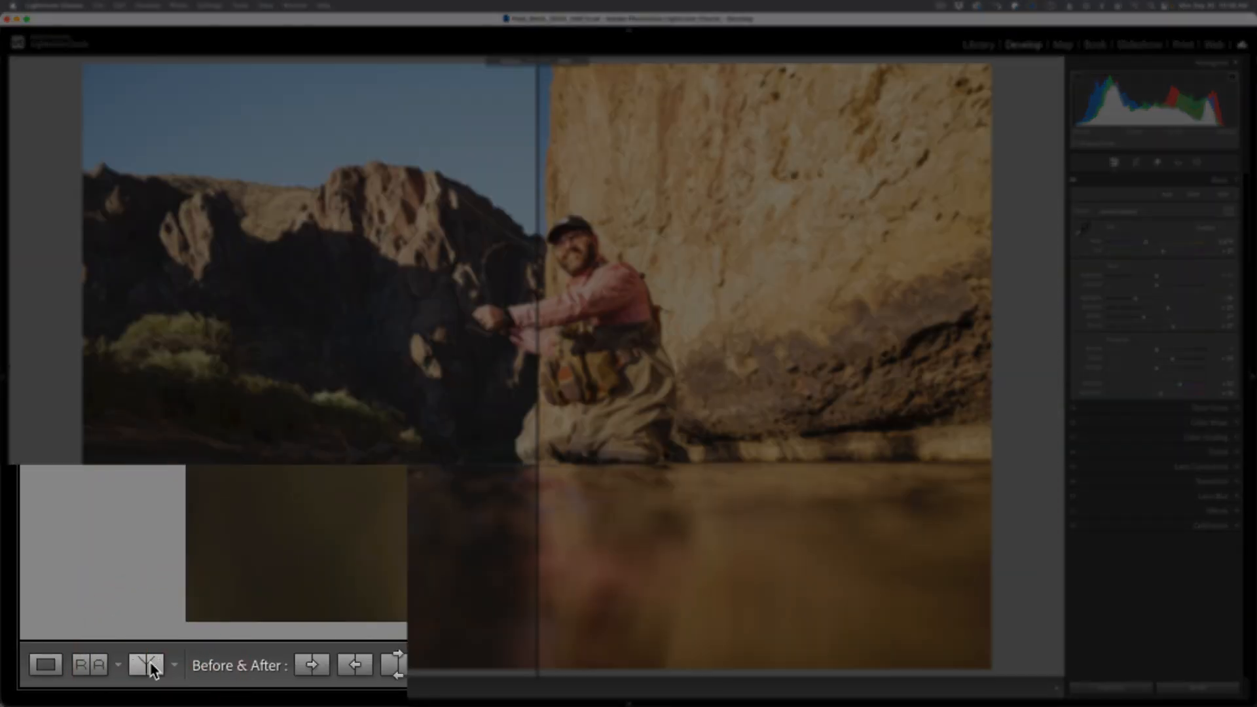
left_click(174, 665)
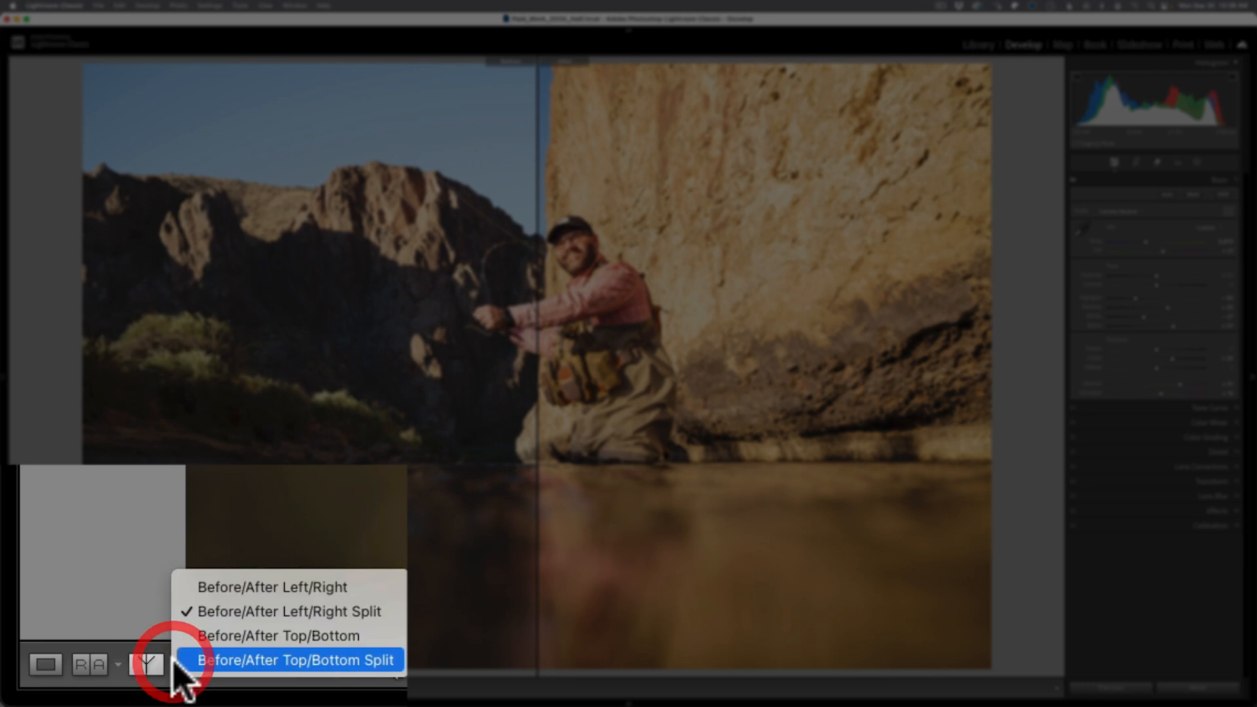
left_click(200, 587)
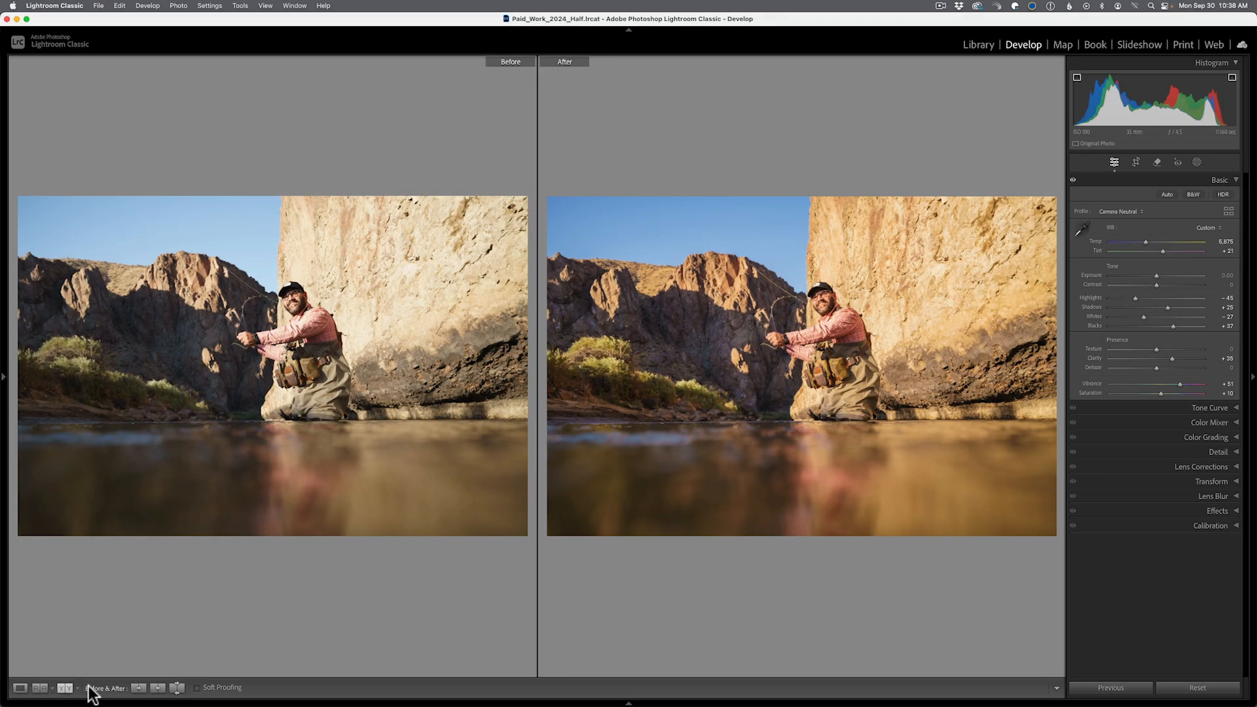
left_click(20, 688)
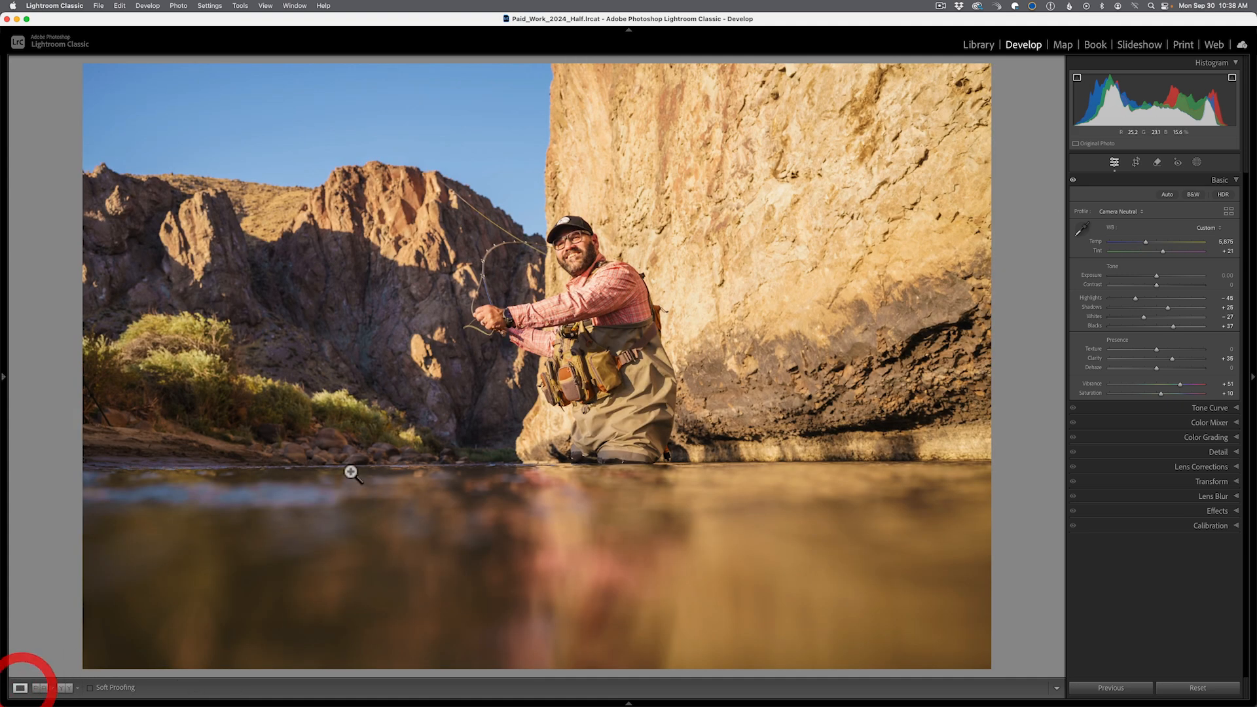